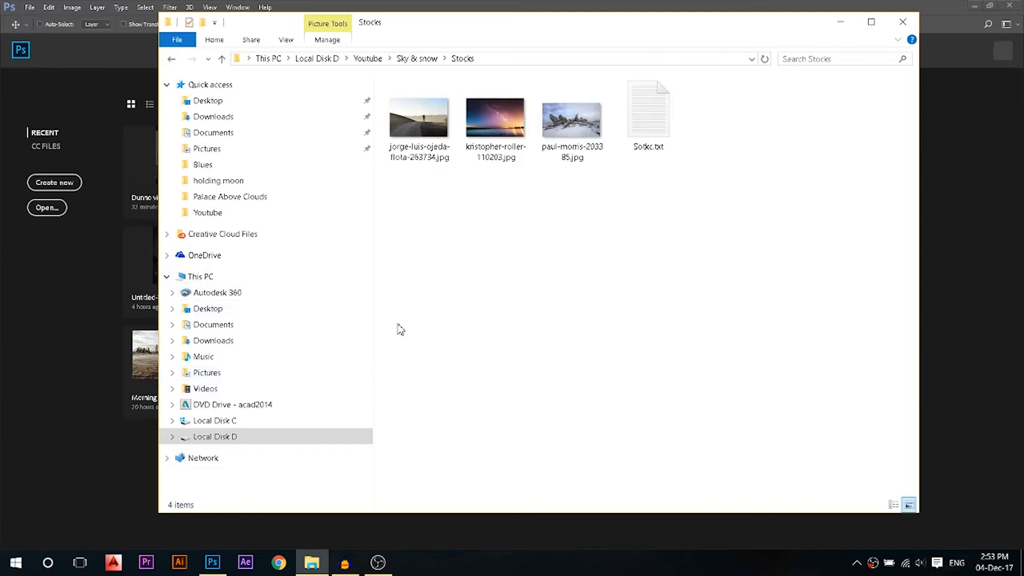
Drag paul-morris-203385.jpg from the Stocks folder into Photoshop to open it
drag(565, 134, 72, 331)
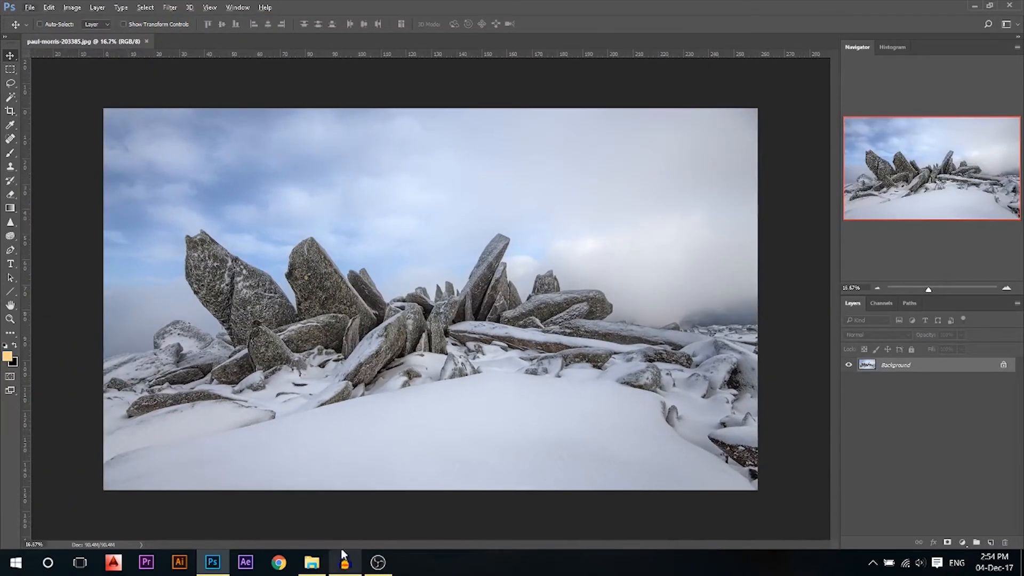
Place kristopher-roller-110203.jpg into the rocks document and enlarge it to cover the canvas
click(312, 562)
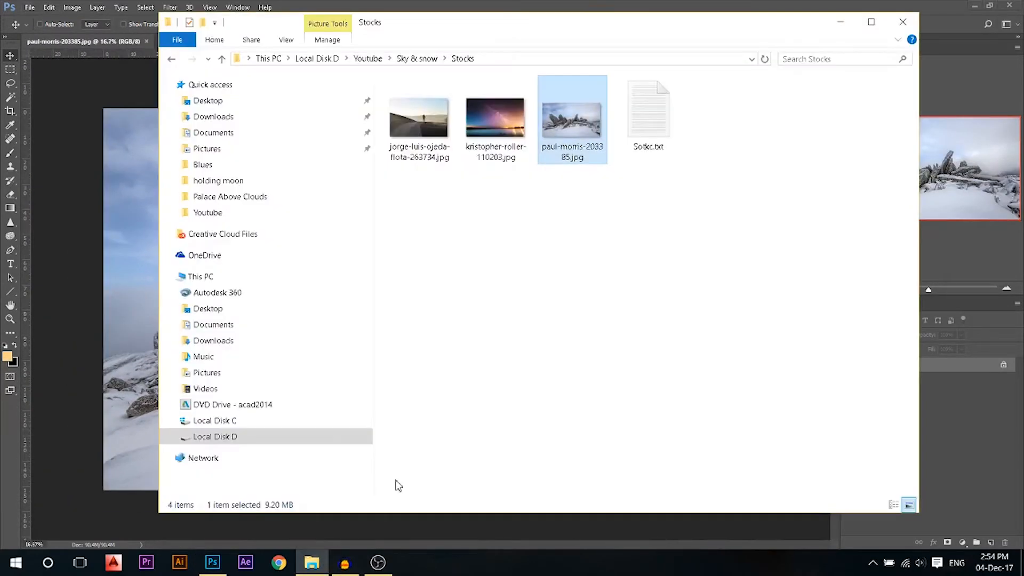
click(583, 313)
drag(505, 120, 145, 261)
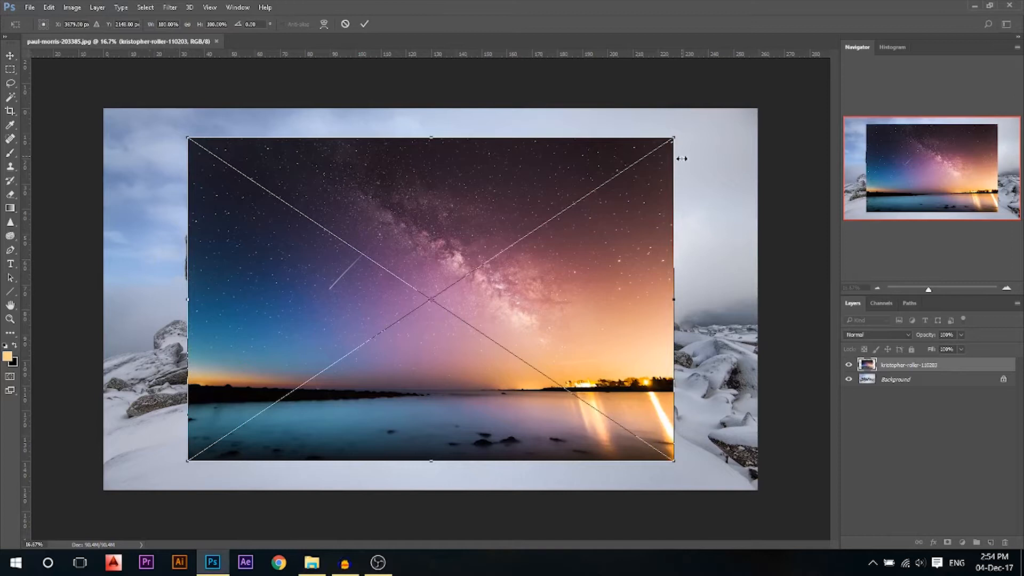
drag(677, 137, 726, 121)
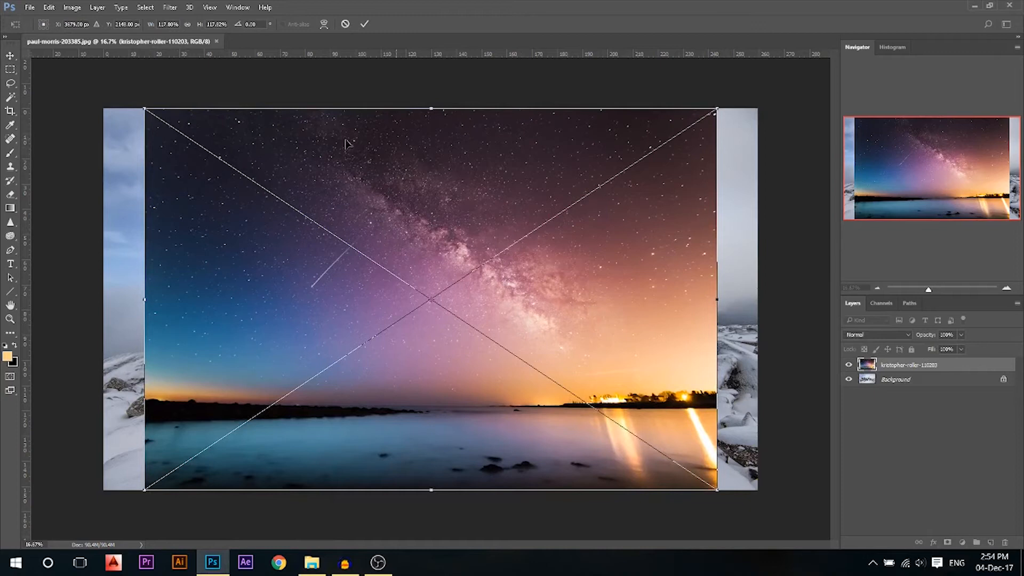
Crop the canvas narrower by trimming both the left and right sides
click(848, 365)
key(c)
drag(756, 301, 718, 305)
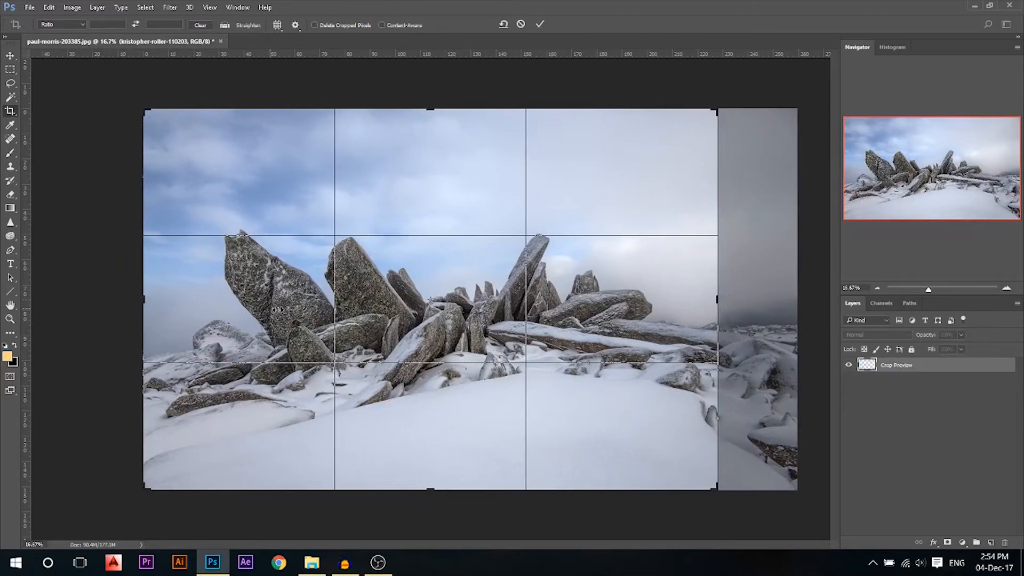
drag(145, 297, 157, 297)
drag(706, 299, 693, 302)
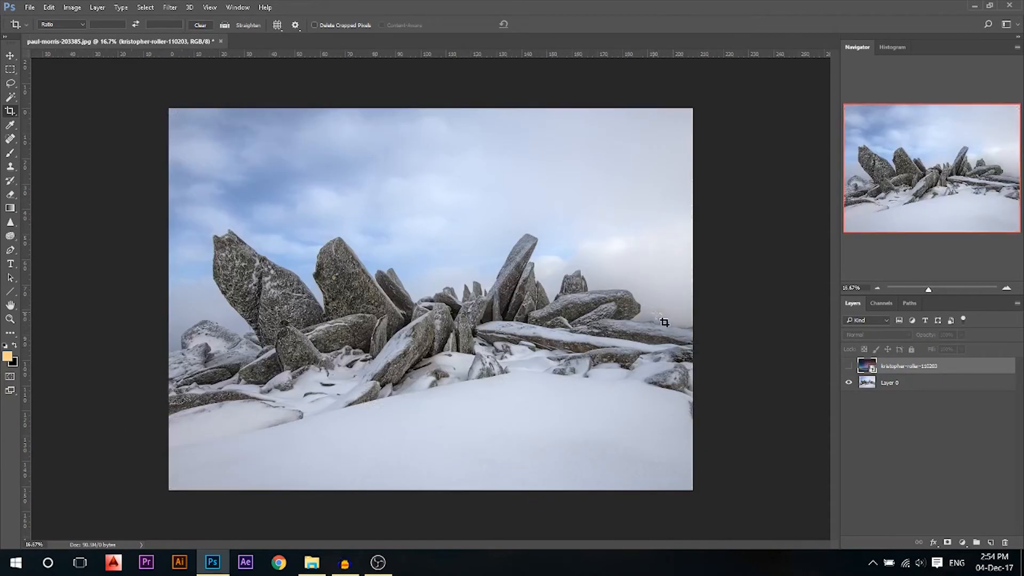
click(651, 312)
drag(691, 300, 686, 301)
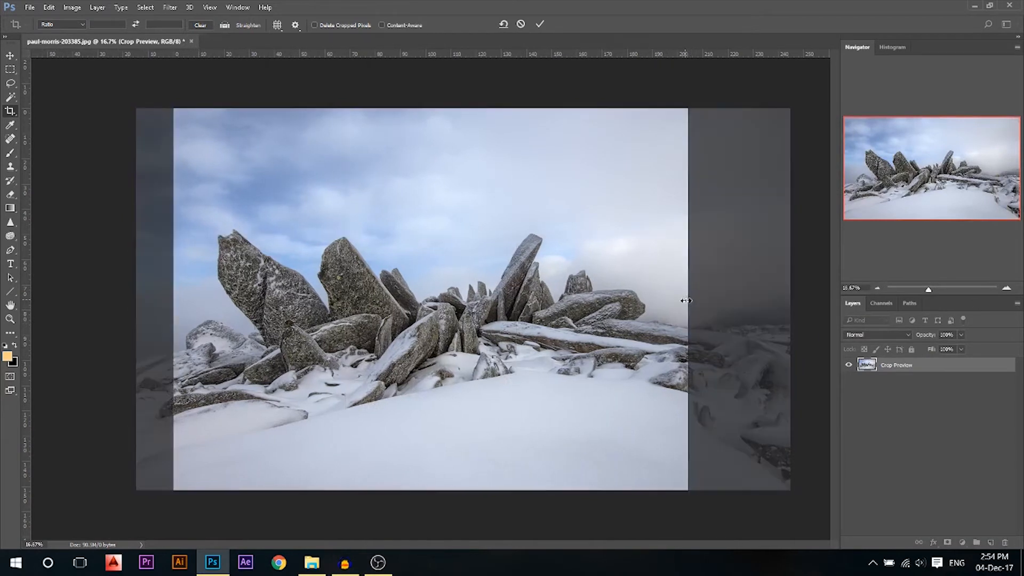
key(Return)
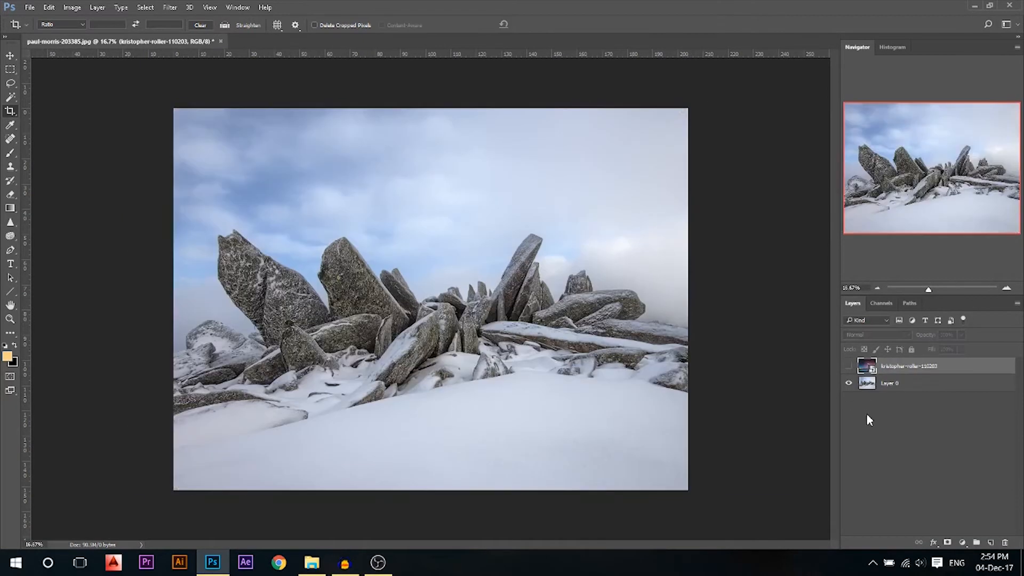
Shift the sky left to cover the white strip and move it below Layer 0
click(849, 367)
key(v)
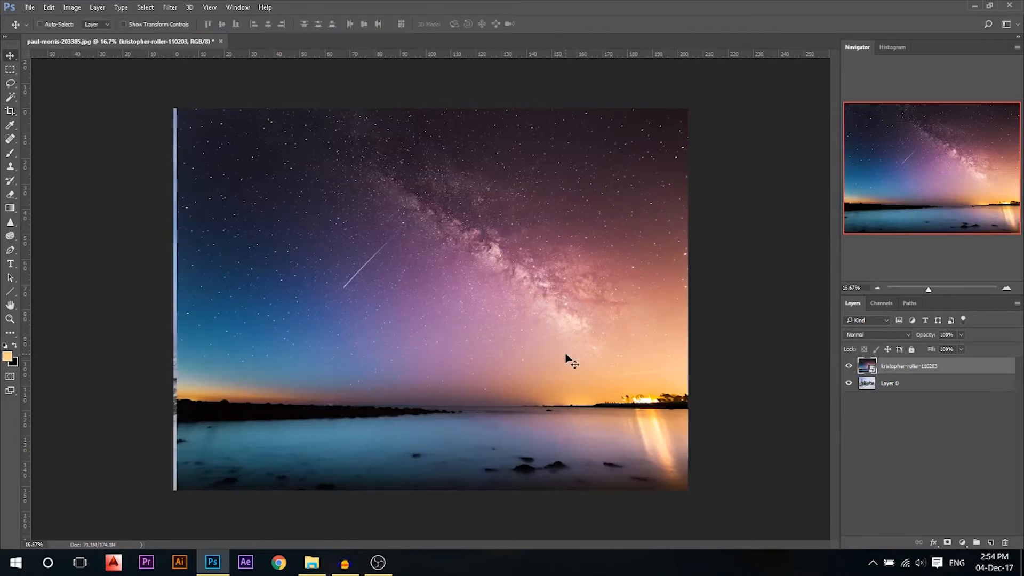
drag(568, 350, 564, 351)
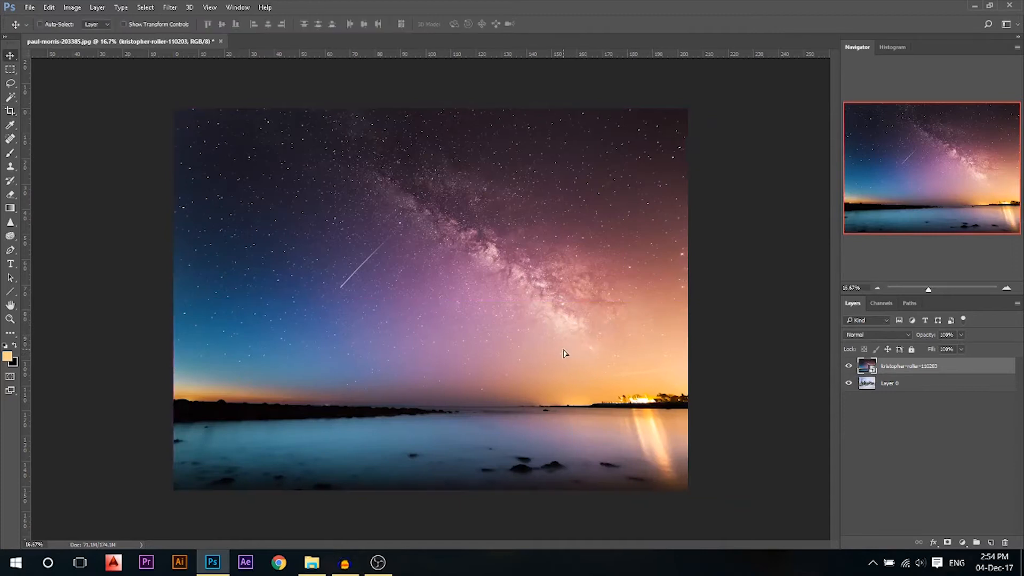
click(848, 368)
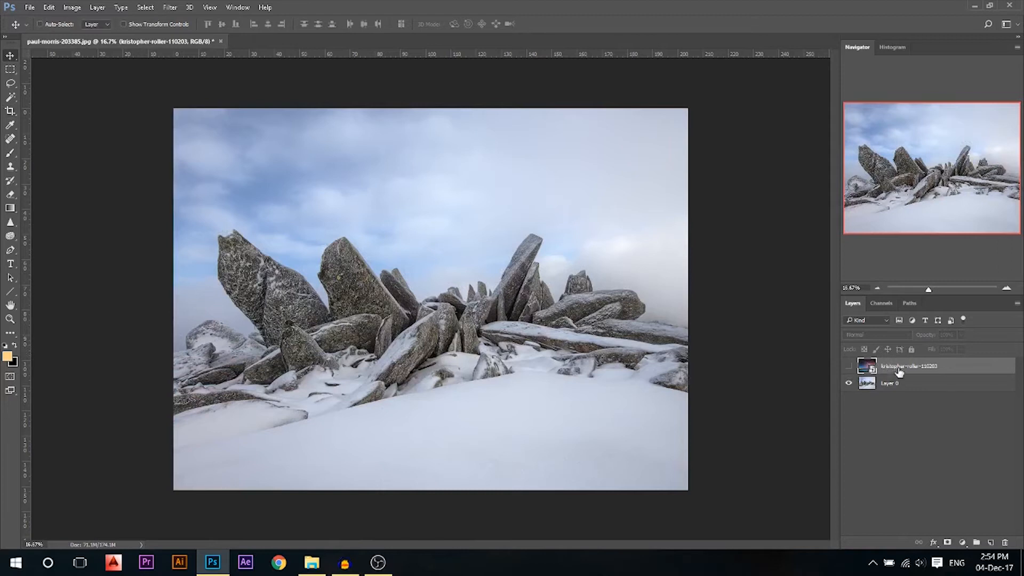
drag(899, 371, 871, 386)
click(849, 383)
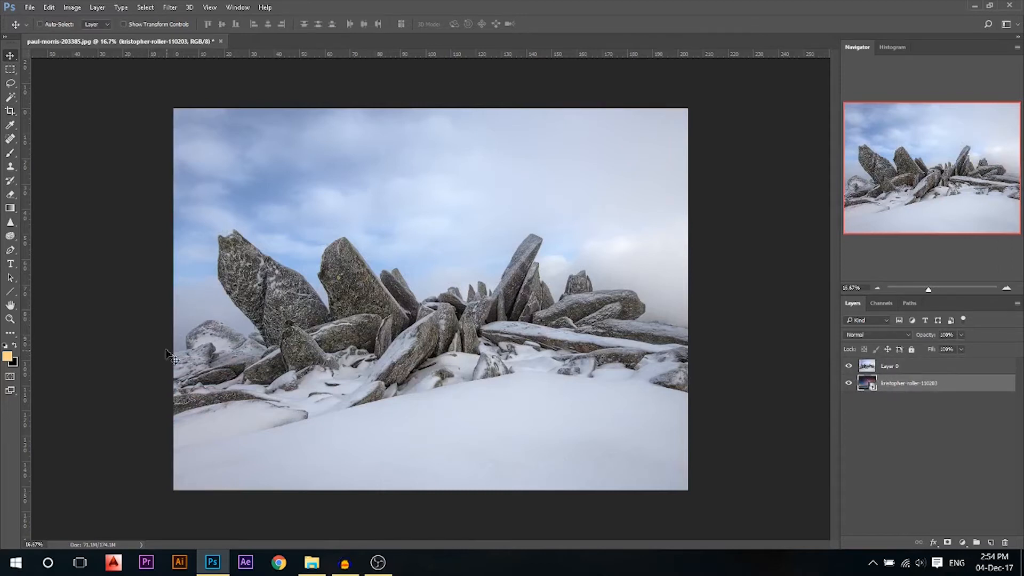
click(10, 250)
Trace a Pen path along the outline of the rocks
scroll(99, 366, up, 5)
scroll(95, 361, up, 2)
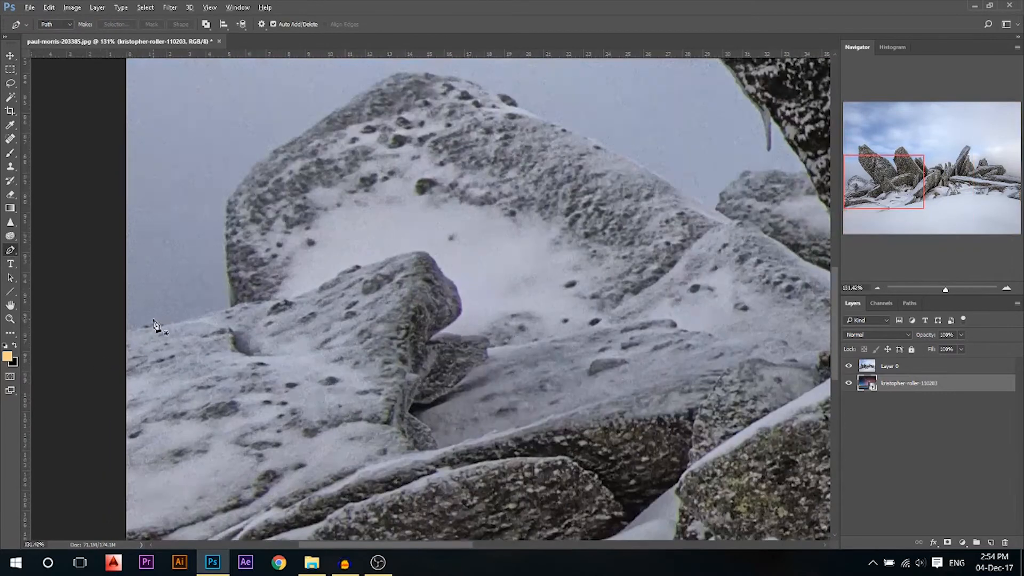
click(117, 336)
click(135, 329)
click(154, 324)
click(191, 317)
click(213, 311)
click(230, 306)
scroll(234, 344, down, 5)
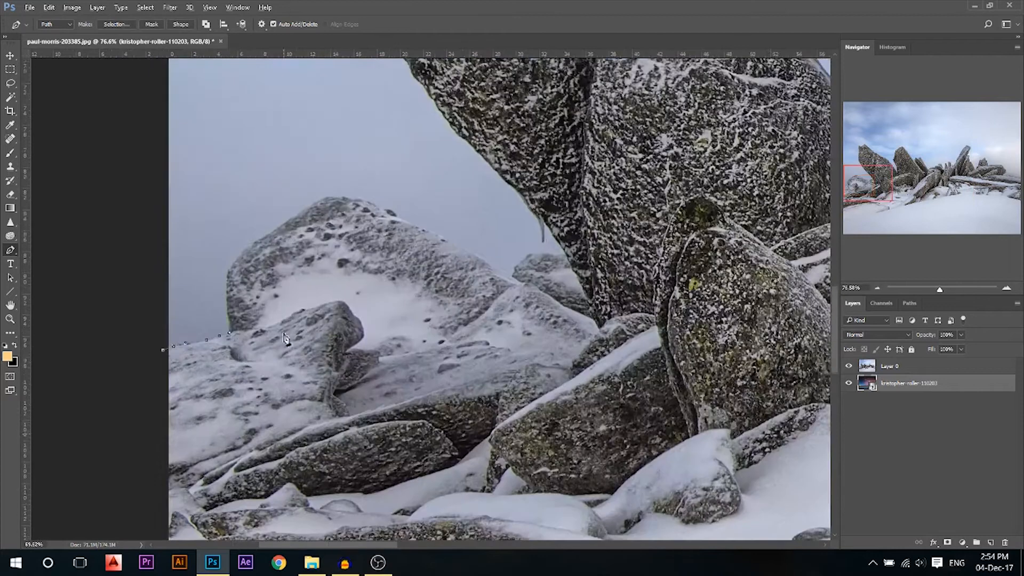
scroll(349, 230, up, 2)
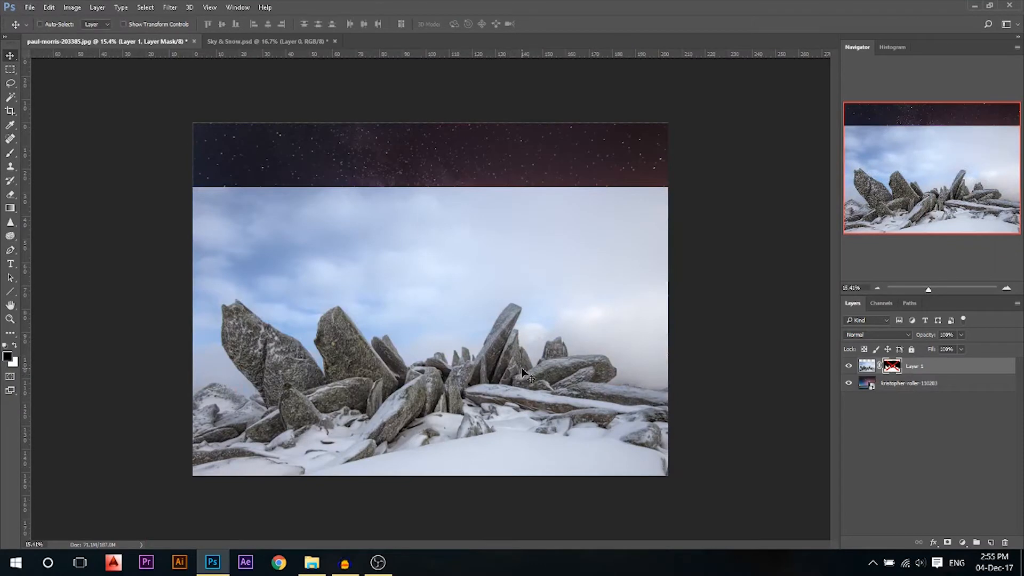
Enable the rock layer's mask to reveal the Milky Way and raise the rocks slightly
drag(504, 369, 504, 347)
key(ctrl+z)
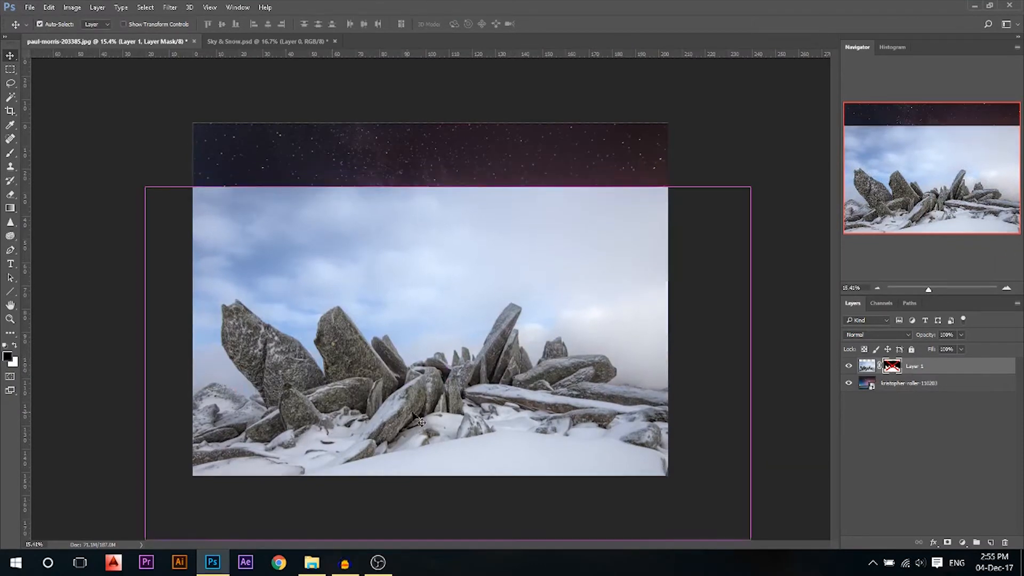
shift+click(892, 367)
scroll(404, 340, up, 1)
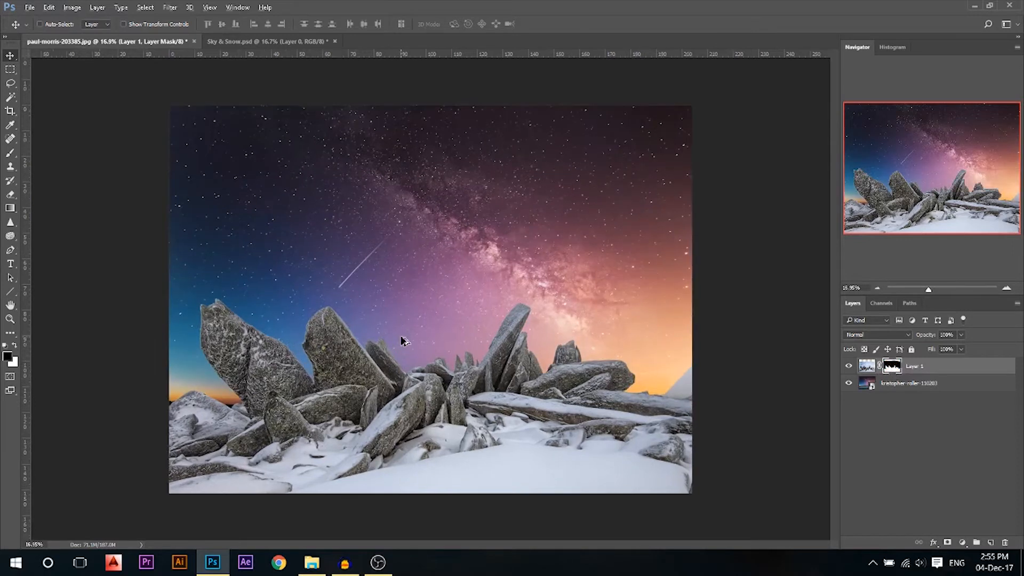
mouse_move(390, 411)
mouse_down()
mouse_move(391, 393)
mouse_move(391, 403)
mouse_up()
scroll(444, 328, down, 1)
scroll(448, 375, up, 1)
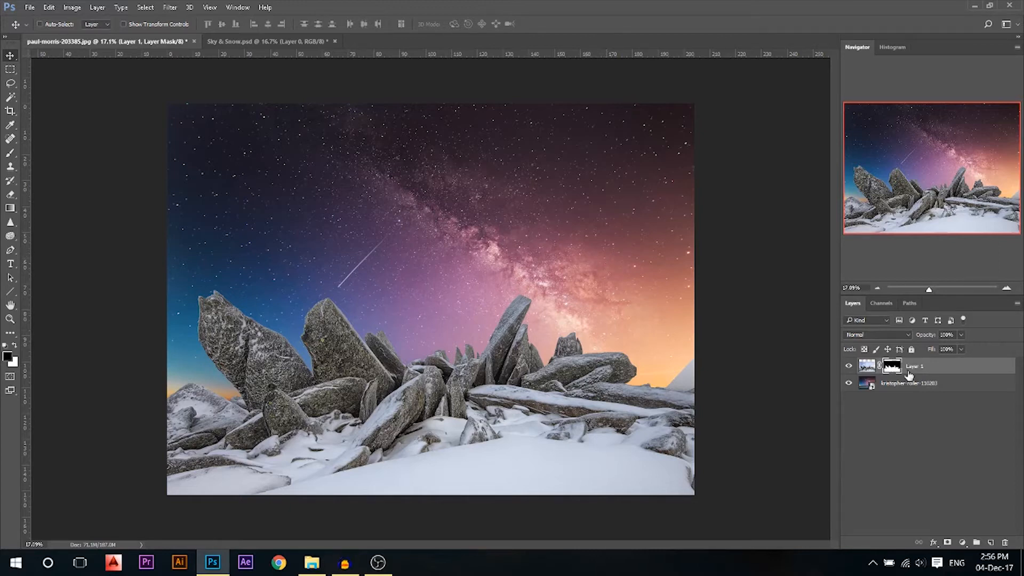
Duplicate the masked rock layer and apply the mask permanently to Layer 1 copy
key(ctrl+j)
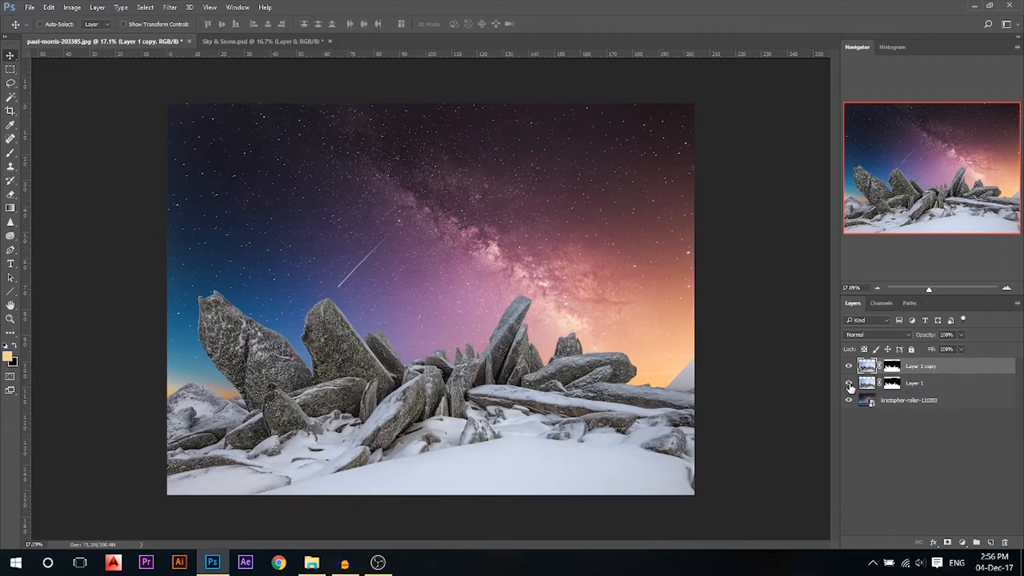
right_click(892, 372)
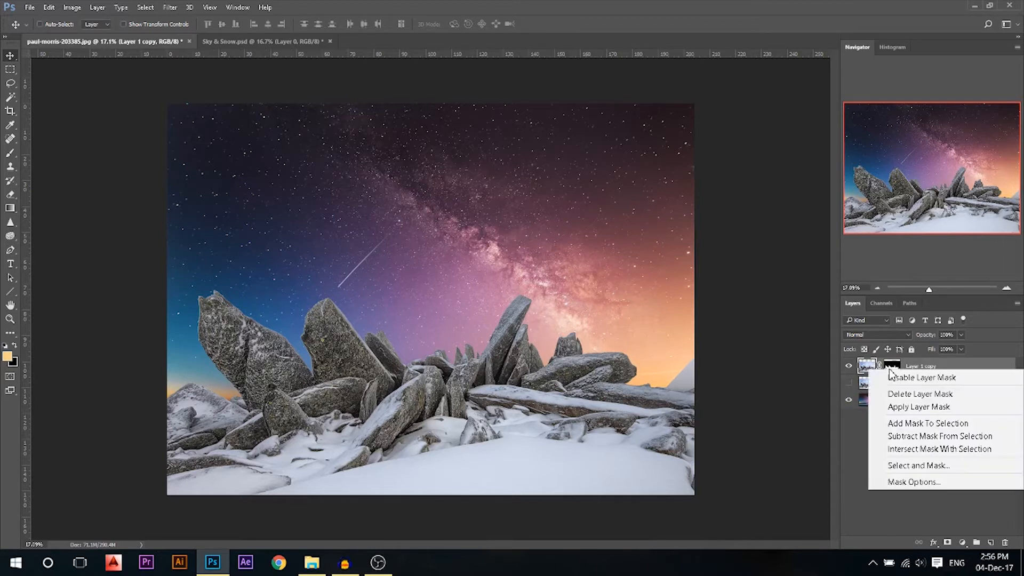
click(896, 406)
Warp Layer 1 copy so both sides lift upward and the middle sags slightly
key(ctrl+t)
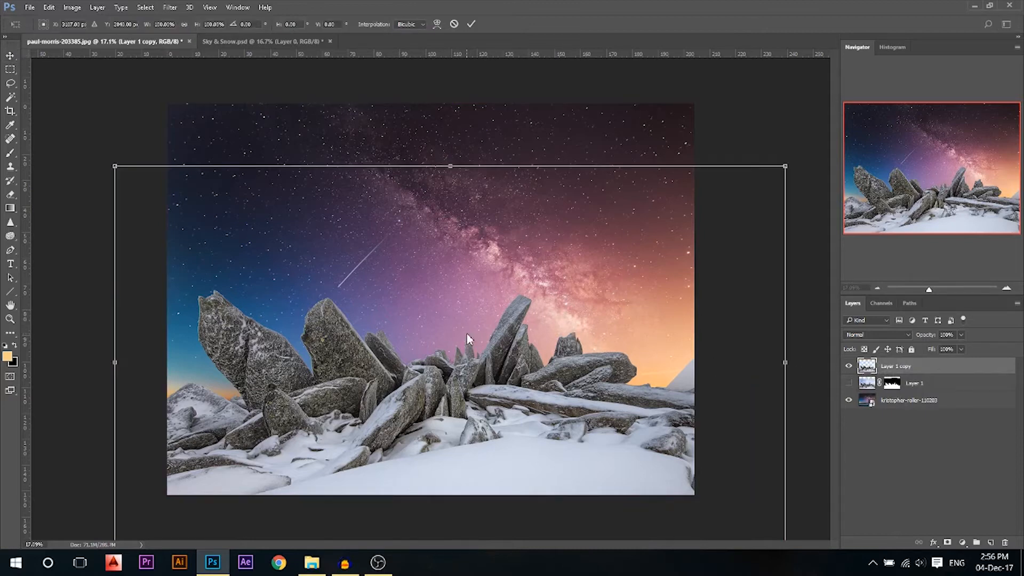
right_click(466, 336)
click(504, 423)
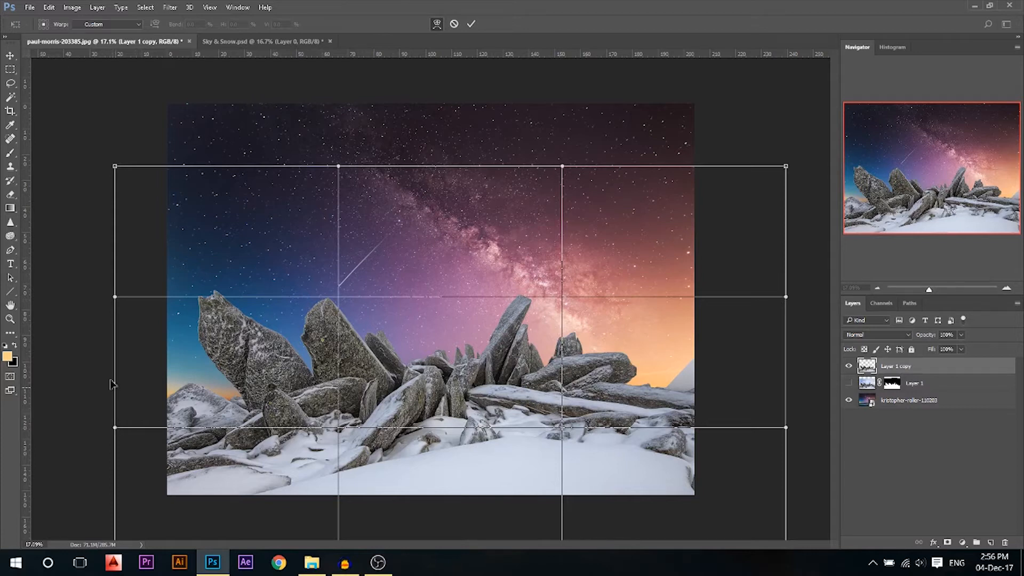
drag(116, 427, 103, 356)
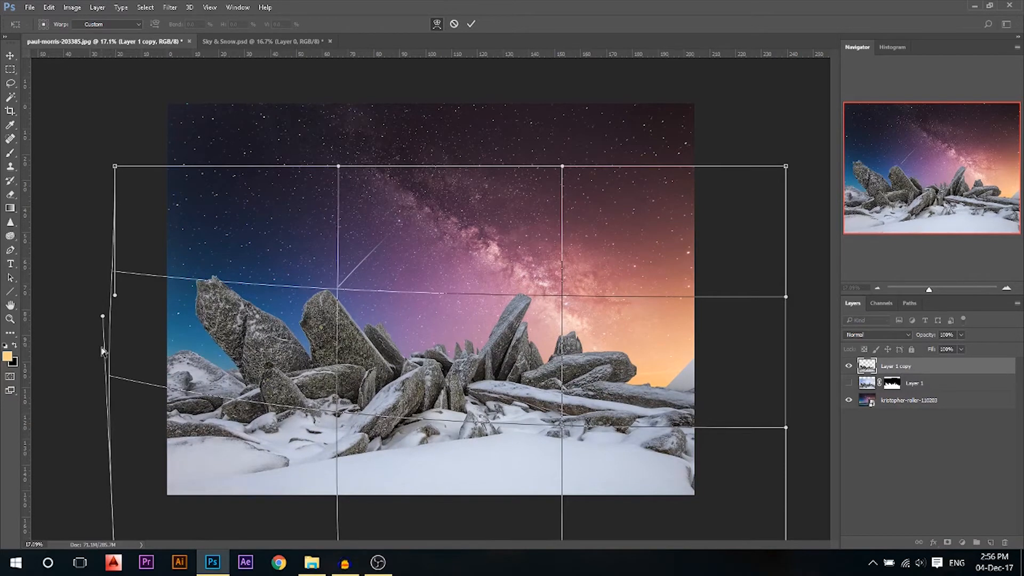
drag(111, 319, 113, 314)
drag(787, 427, 782, 316)
drag(444, 364, 446, 384)
drag(171, 310, 189, 296)
drag(745, 283, 744, 257)
drag(426, 346, 426, 356)
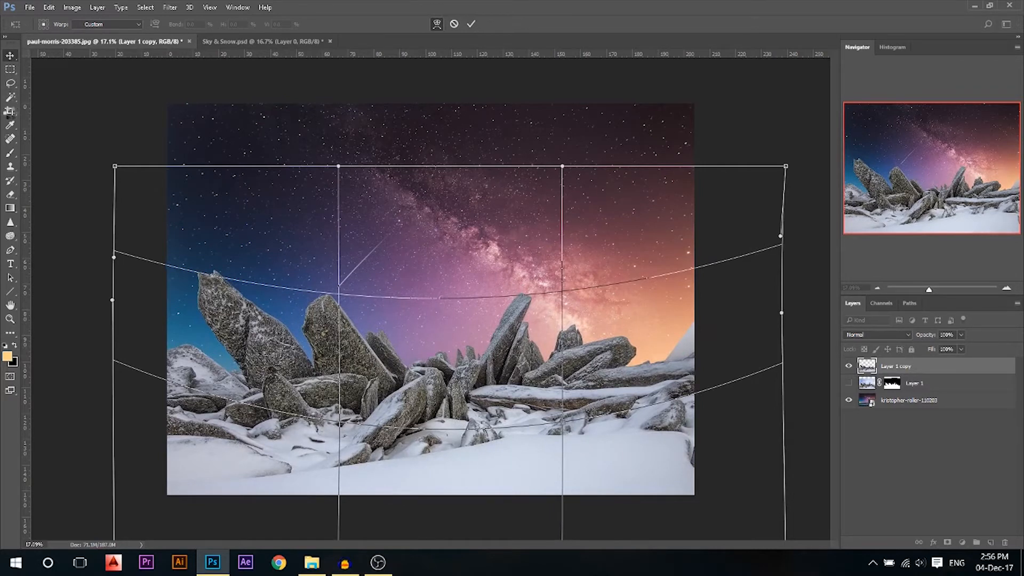
click(10, 112)
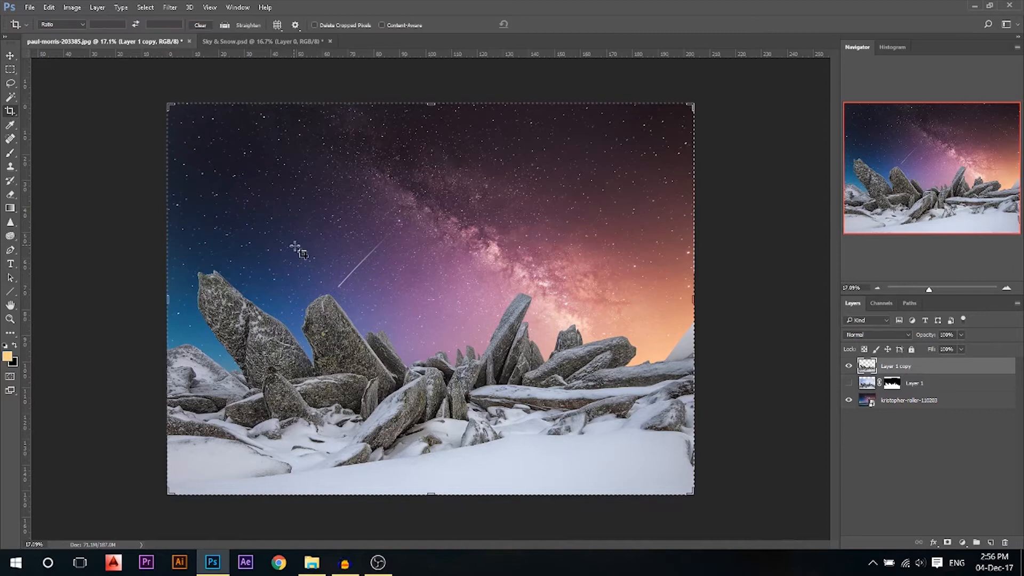
Cancel the crop and move the warped Layer 1 copy up about 14 px
click(299, 251)
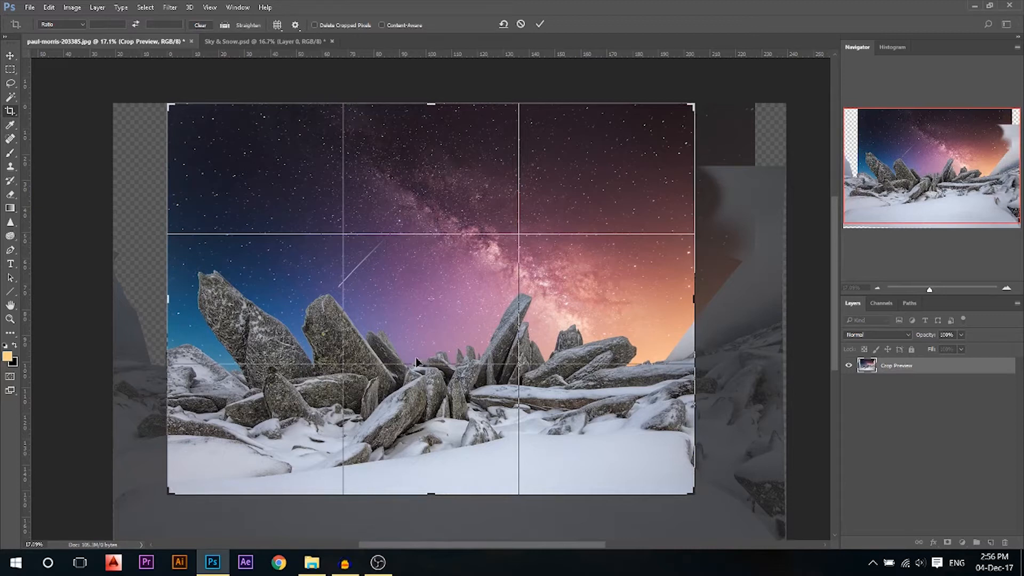
click(521, 23)
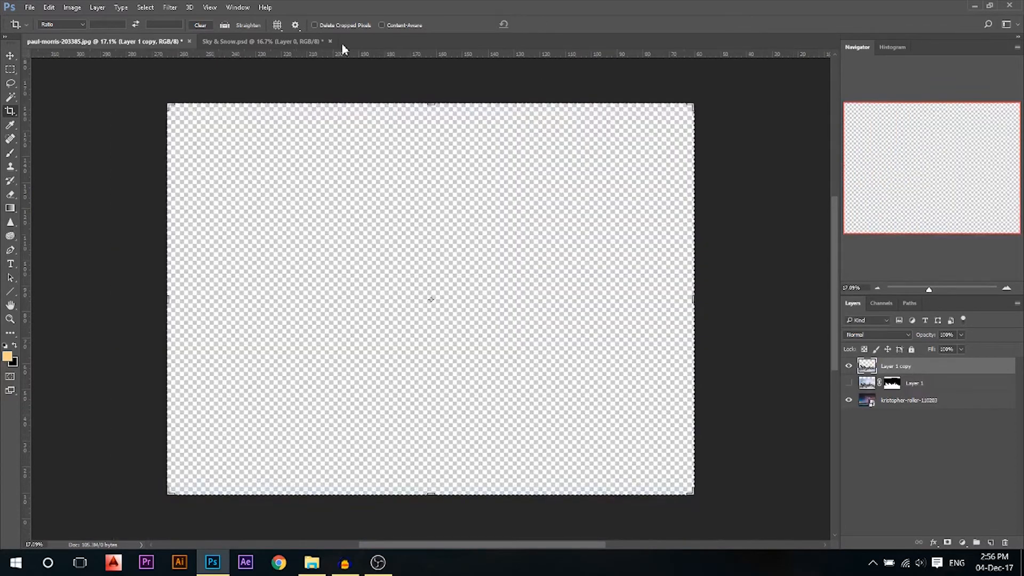
click(11, 55)
drag(533, 365, 532, 358)
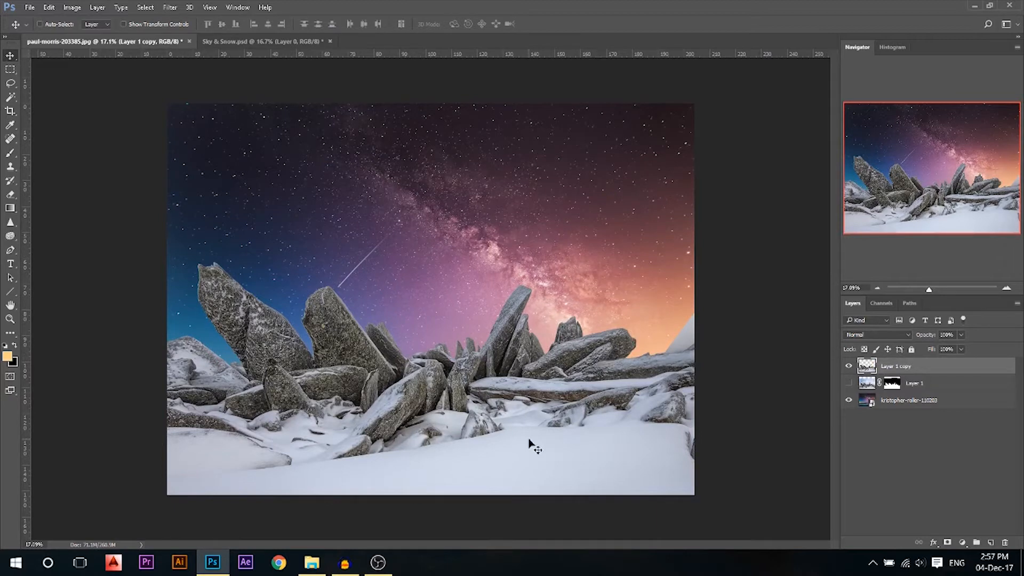
Add a Curves adjustment clipped to Layer 1 copy, pulling the top point and midpoint down
click(962, 542)
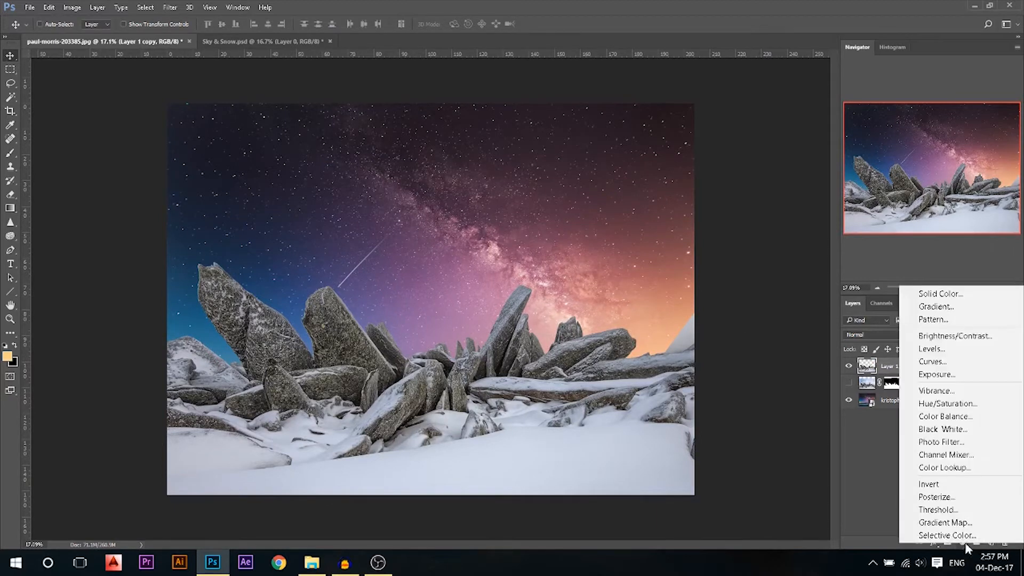
click(937, 364)
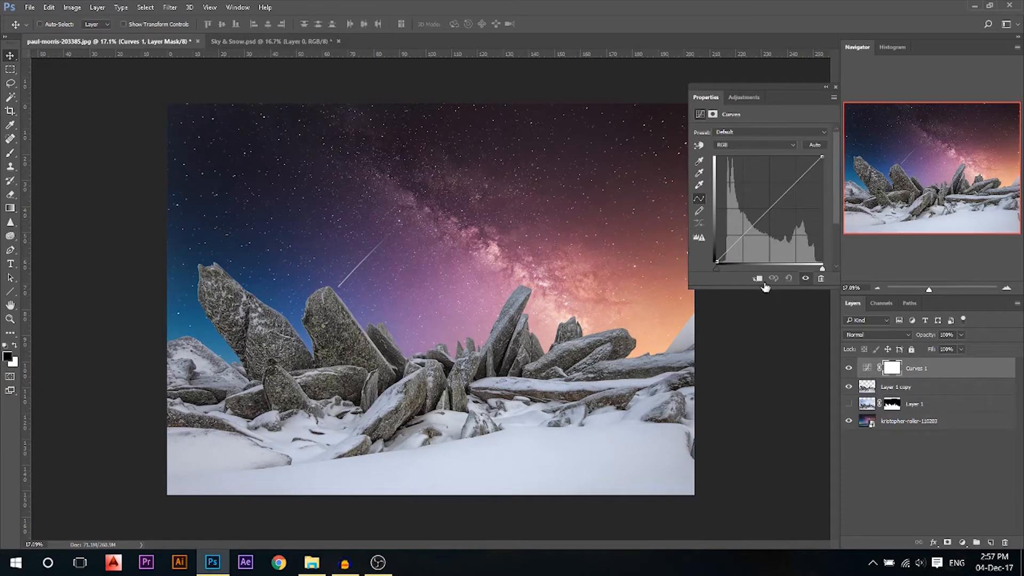
click(759, 279)
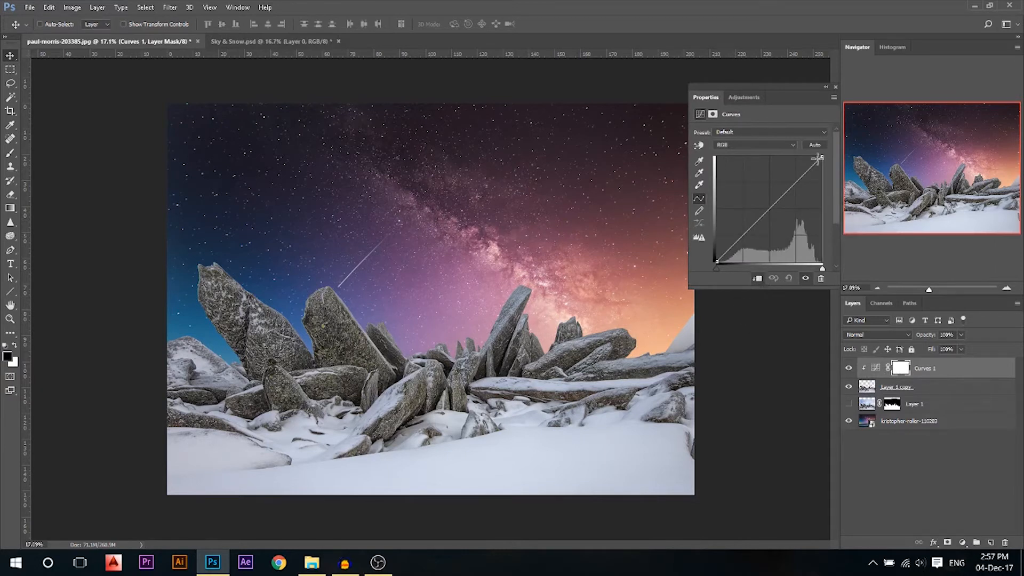
drag(823, 158, 857, 221)
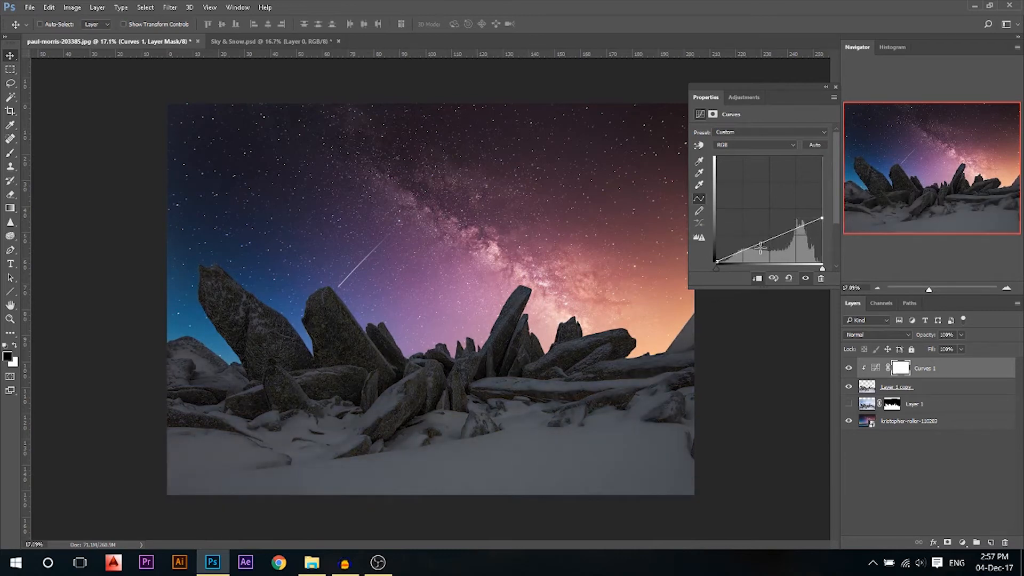
drag(764, 246, 767, 245)
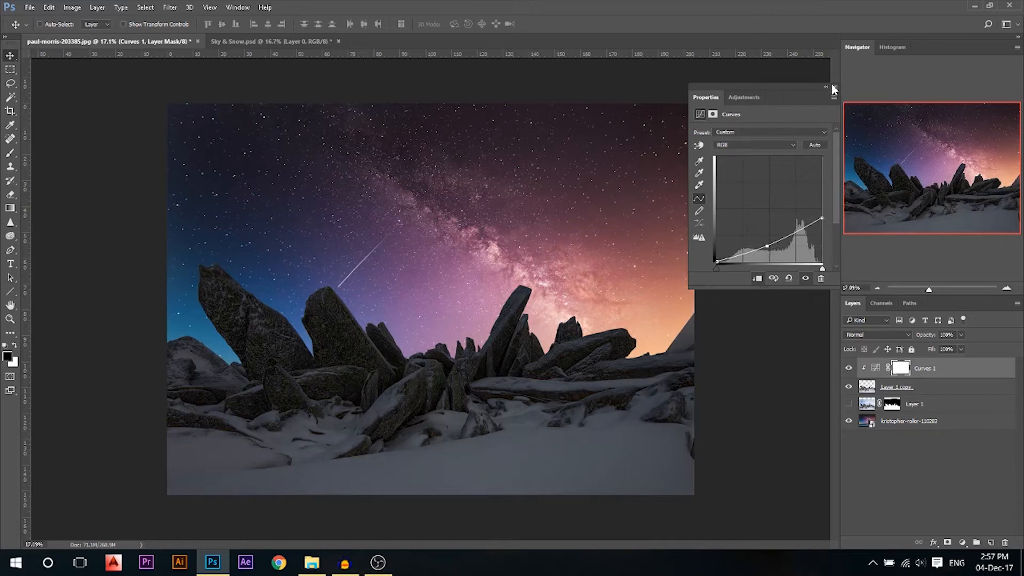
click(833, 86)
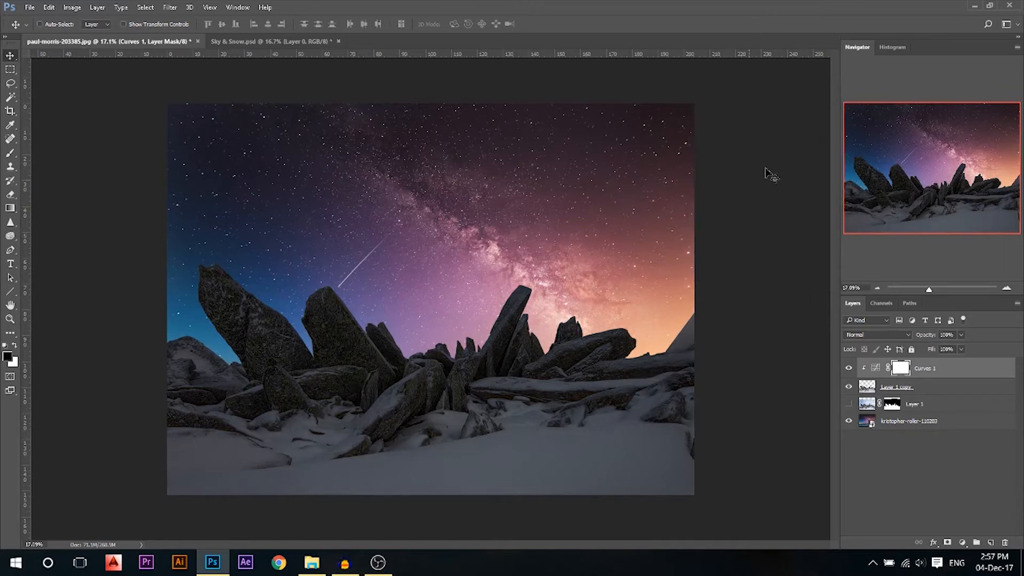
Add a new empty Layer 2 above Curves 1
click(928, 388)
click(923, 373)
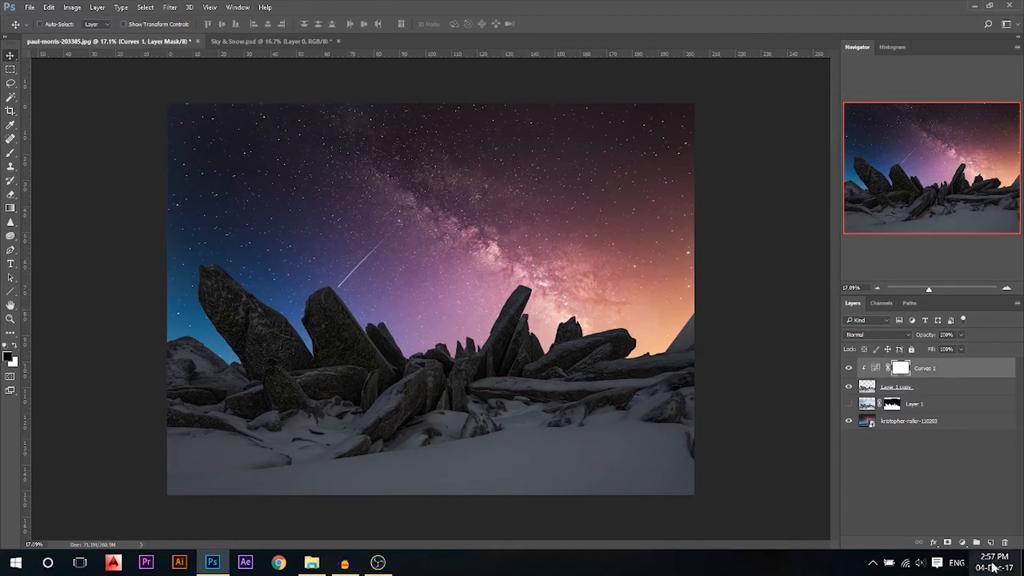
click(990, 543)
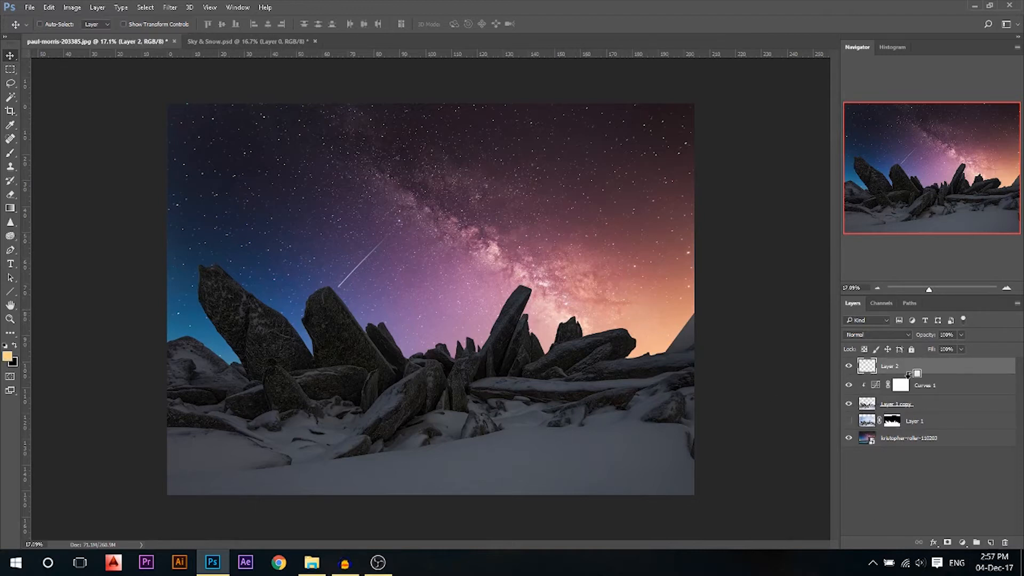
Set the foreground to a pale orange sampled from the horizon glow
click(8, 357)
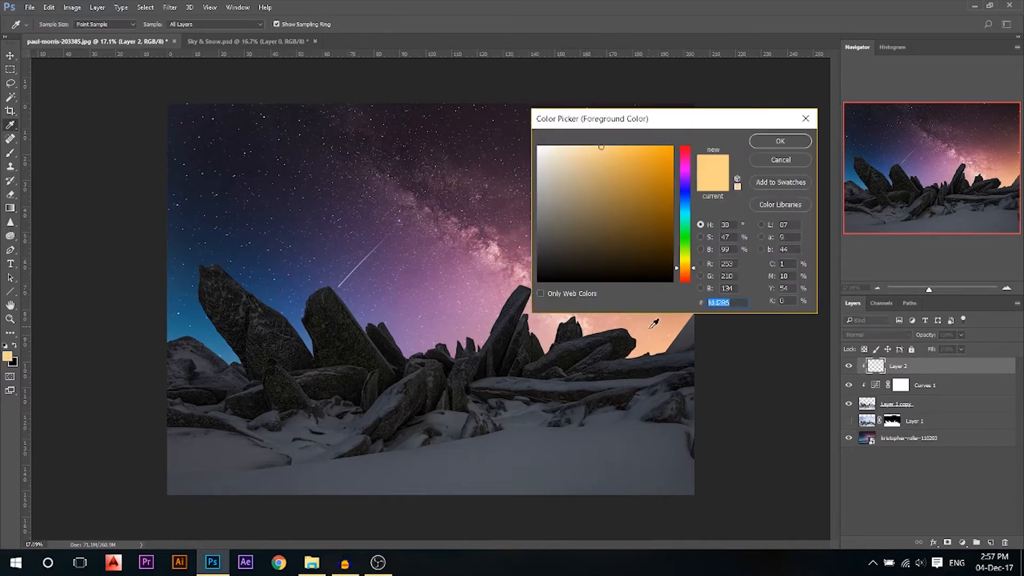
click(660, 348)
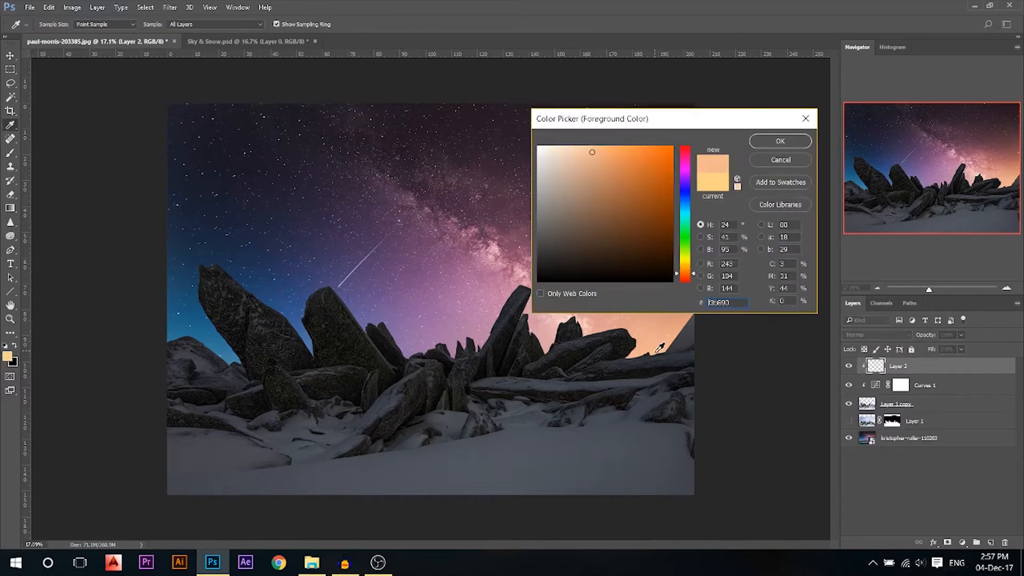
drag(594, 150, 592, 144)
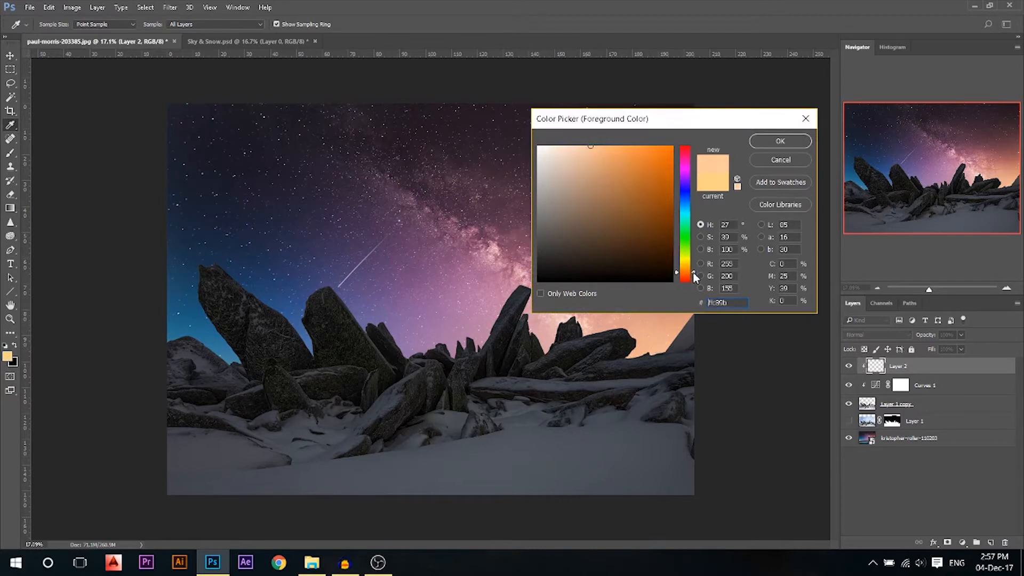
click(780, 140)
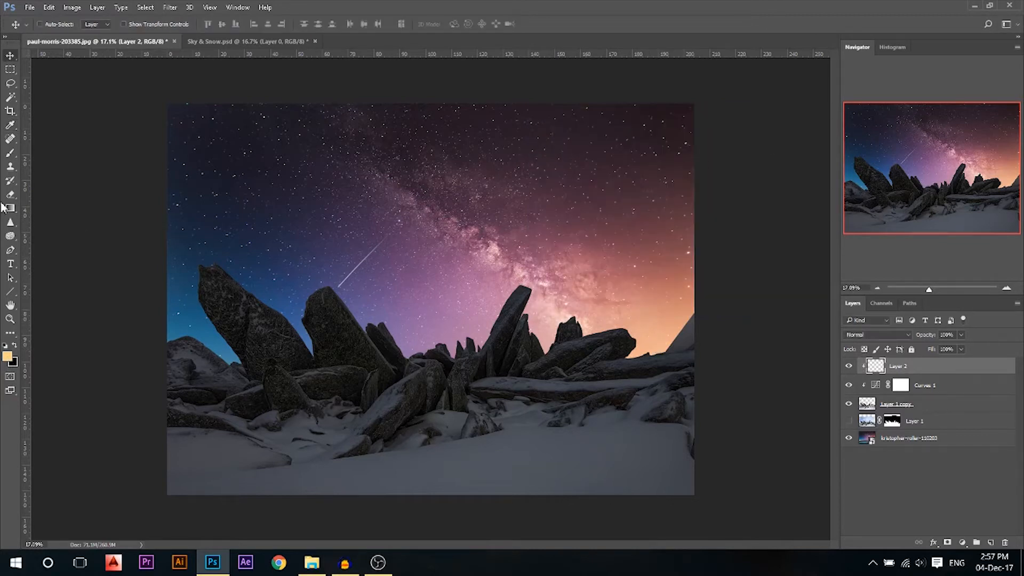
Set up a soft brush at about 513 px and 38% opacity
click(10, 154)
right_click(511, 254)
right_click(555, 214)
drag(599, 201, 585, 201)
drag(188, 25, 167, 22)
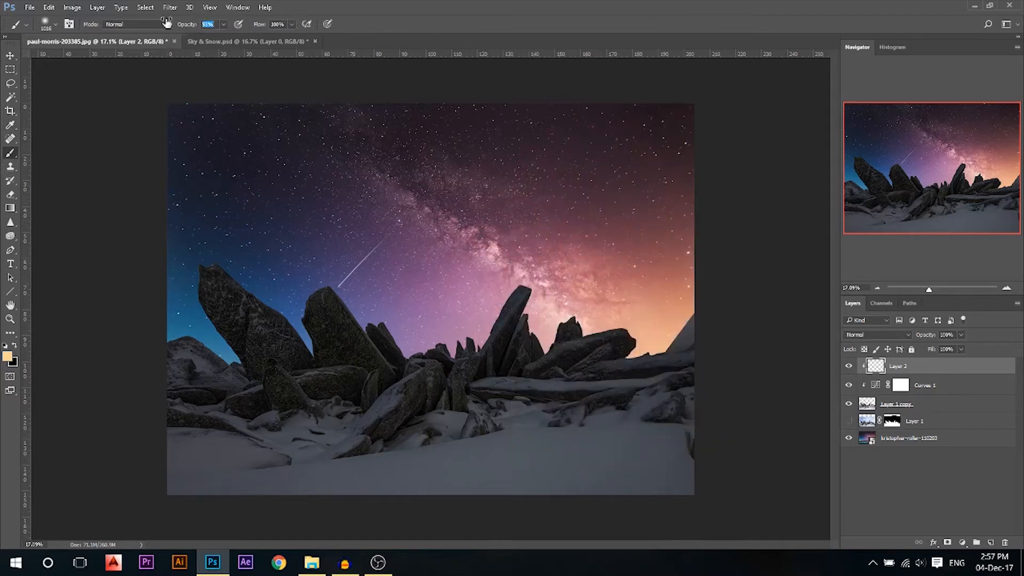
drag(520, 218, 493, 219)
mouse_move(652, 305)
mouse_down()
mouse_move(640, 299)
mouse_move(566, 336)
mouse_up()
drag(610, 303, 631, 303)
key(ctrl+z)
drag(192, 26, 182, 27)
Paint warm light over the right-hand rocks, the snow ledge and the central rock
mouse_move(601, 304)
mouse_down()
mouse_move(541, 338)
mouse_move(610, 321)
mouse_move(611, 343)
mouse_move(653, 317)
mouse_move(627, 361)
mouse_up()
drag(635, 363, 745, 347)
drag(633, 368, 480, 380)
drag(515, 296, 501, 334)
With a 1449 px brush at 8% opacity, faintly brighten the snow and lower rocks
drag(555, 292, 663, 264)
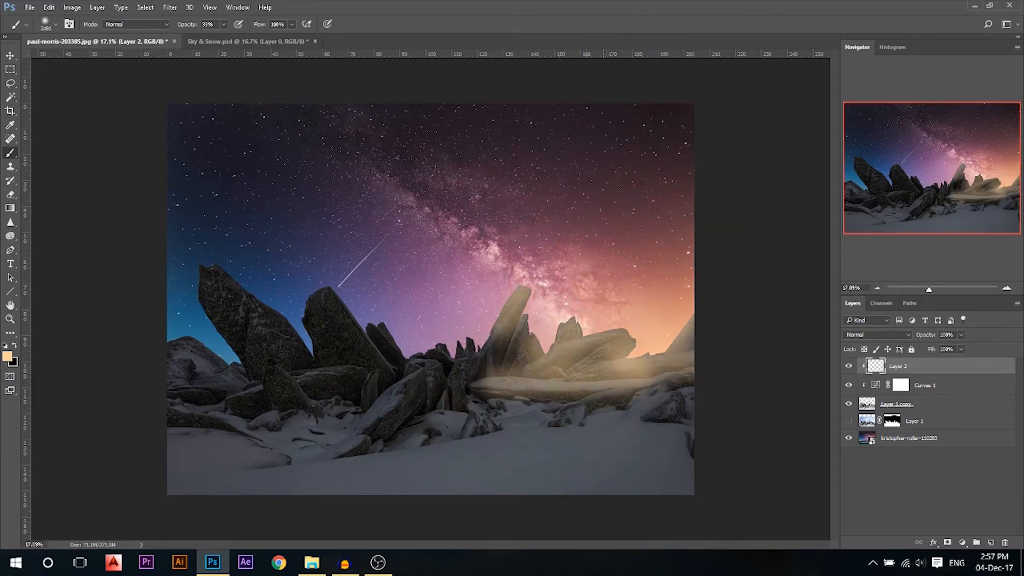
drag(579, 216, 480, 222)
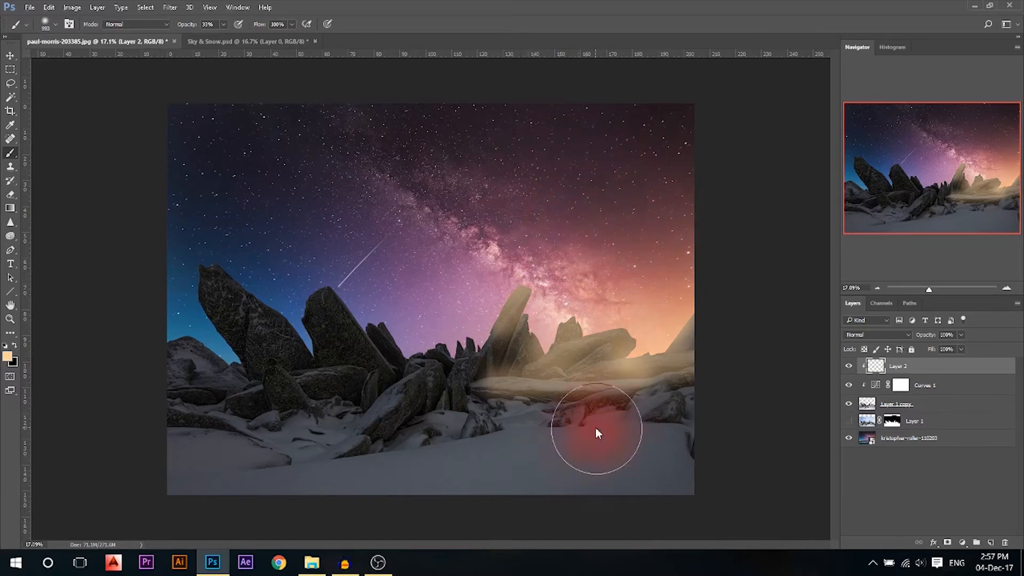
click(193, 27)
text(8)
key(Return)
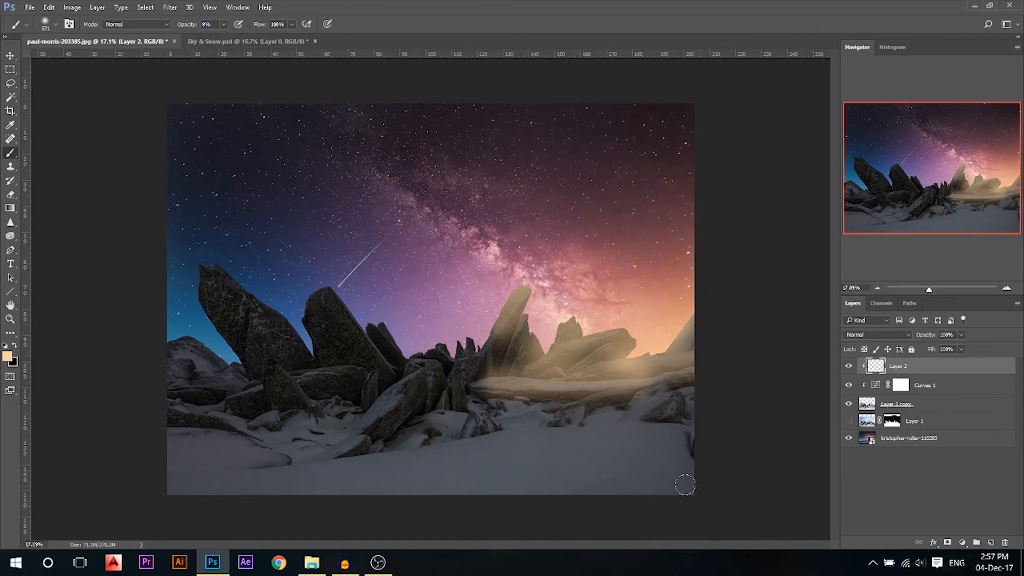
mouse_move(642, 397)
mouse_down()
mouse_move(601, 409)
mouse_move(667, 412)
mouse_move(608, 420)
mouse_move(599, 443)
mouse_move(650, 458)
mouse_move(571, 428)
mouse_move(492, 434)
mouse_move(470, 401)
mouse_move(478, 381)
mouse_move(457, 375)
mouse_move(469, 330)
mouse_move(522, 460)
mouse_up()
drag(510, 448, 573, 450)
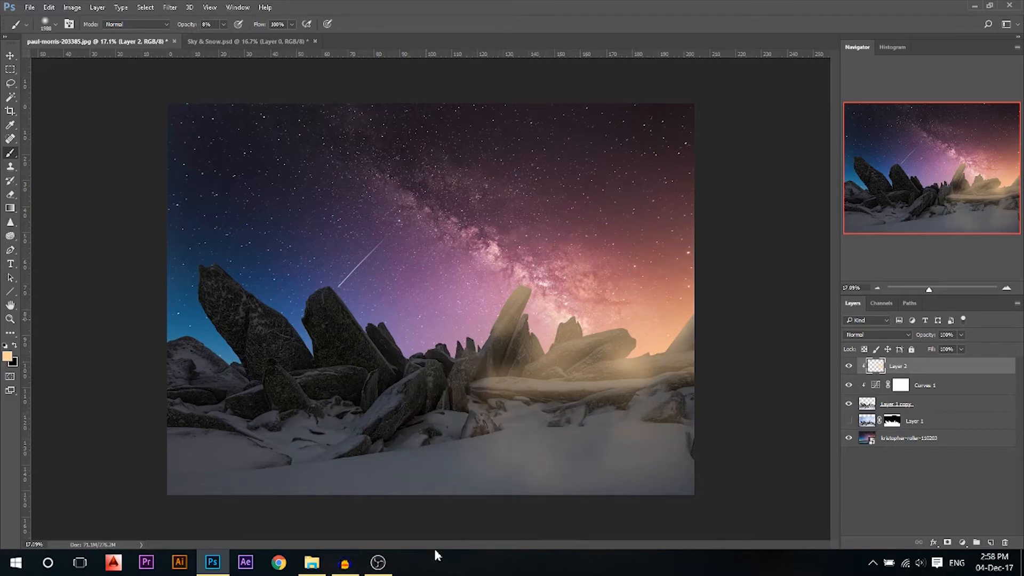
drag(421, 373, 424, 448)
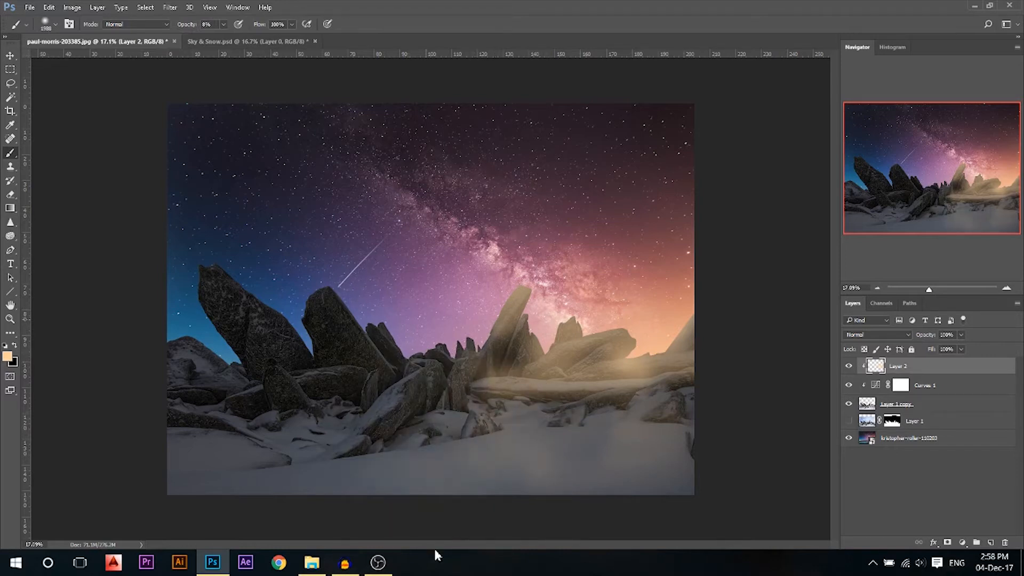
Set the foreground to a dark navy sampled from the sky, with a 1156 px brush
click(6, 355)
click(198, 198)
drag(609, 206, 633, 248)
click(799, 140)
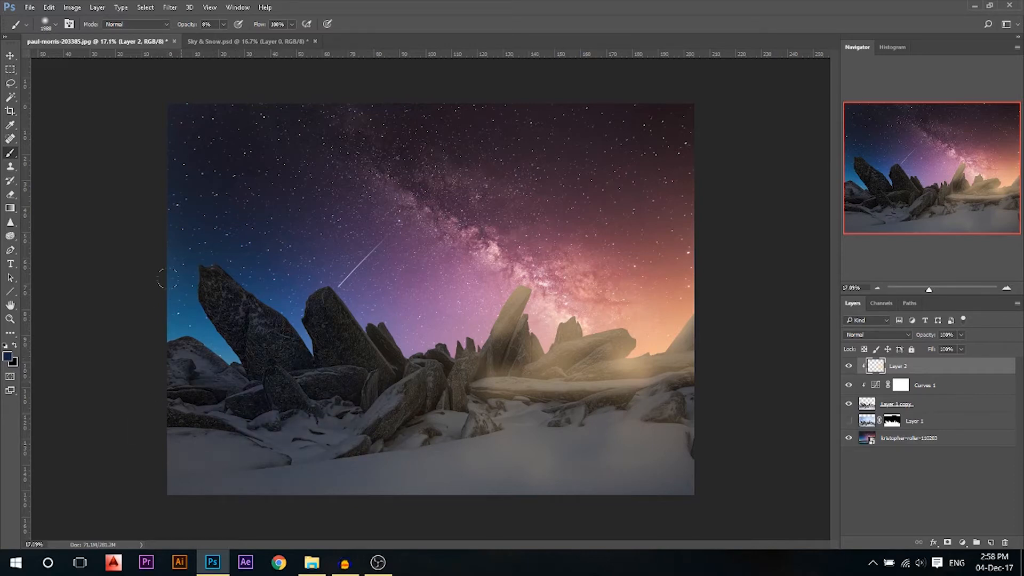
alt+click(230, 321)
right_click(231, 302)
click(153, 226)
drag(241, 281, 203, 280)
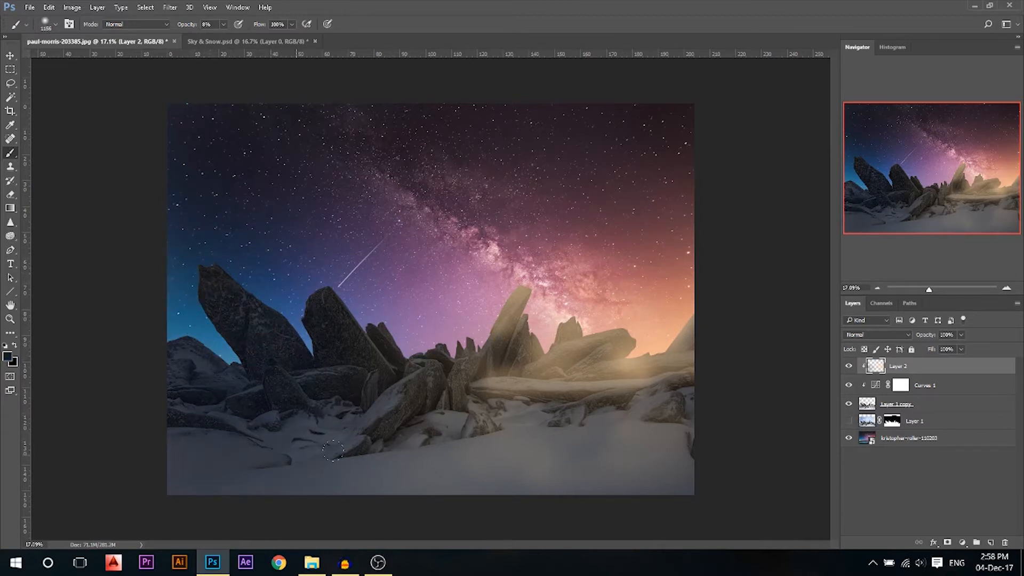
Set Layer 2's blend mode to Overlay and compare it on and off
click(865, 335)
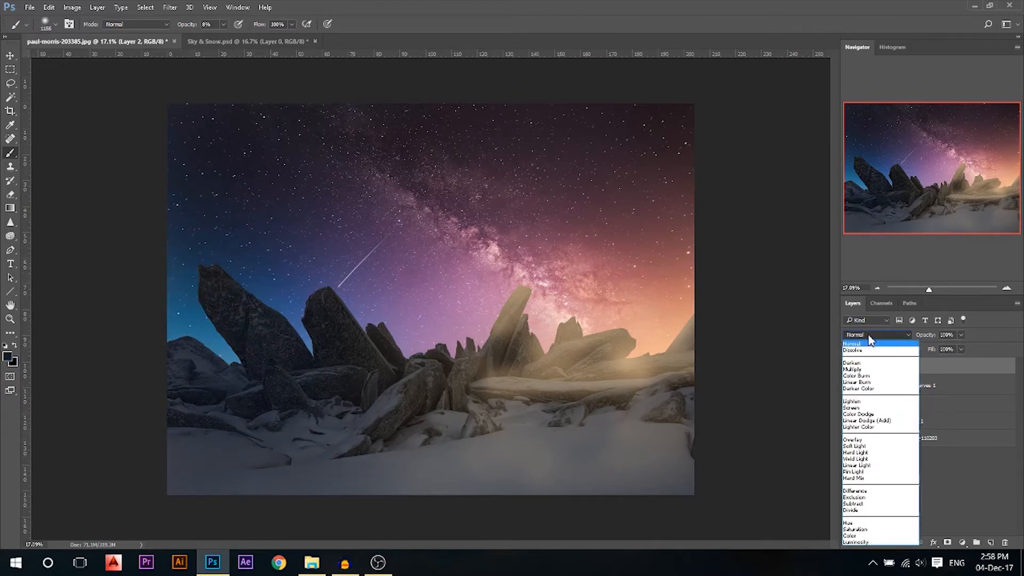
click(855, 439)
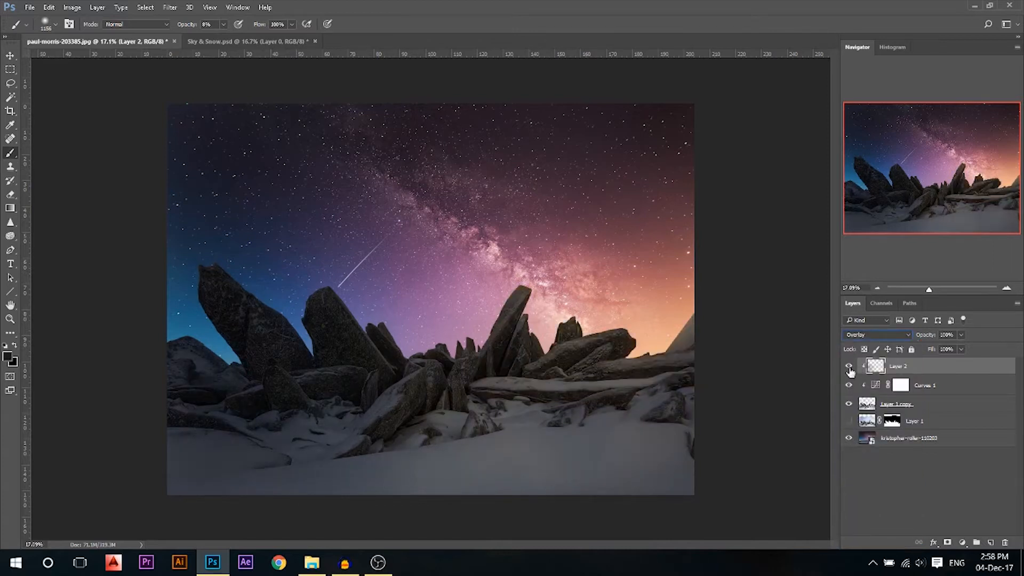
click(849, 367)
click(849, 367)
Select the bottom sky photo layer with the Move tool
click(12, 56)
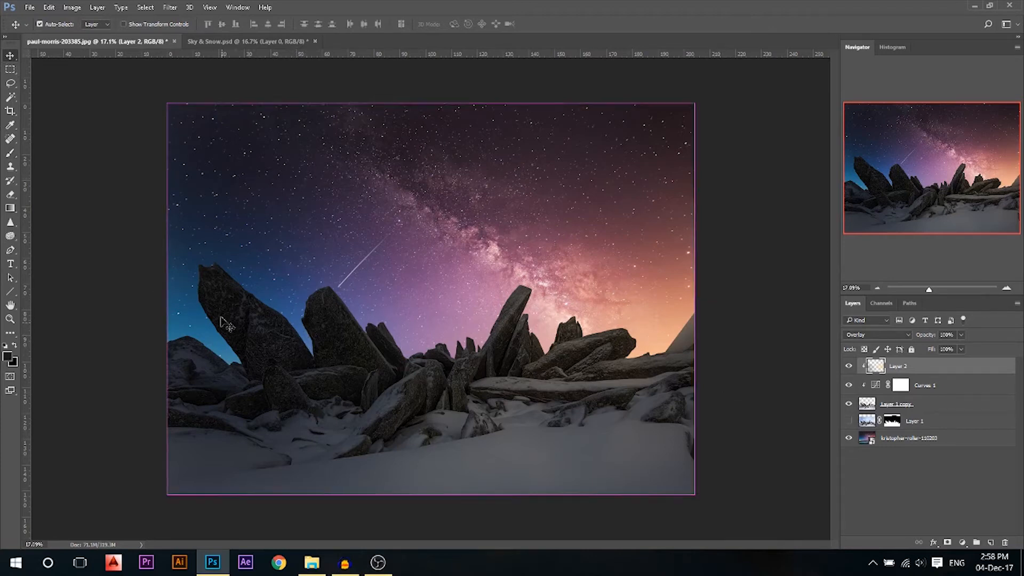
ctrl+click(224, 347)
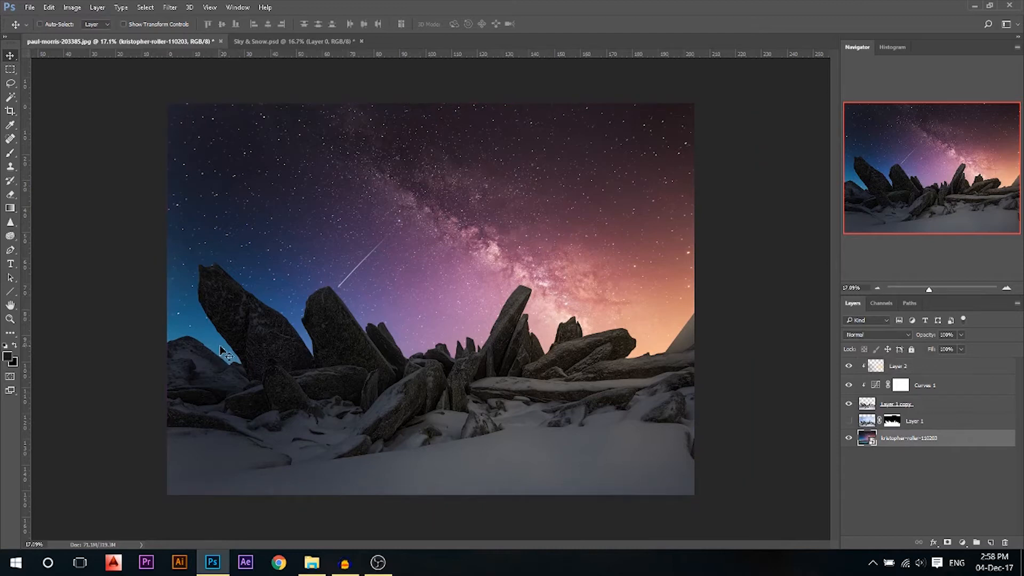
click(963, 542)
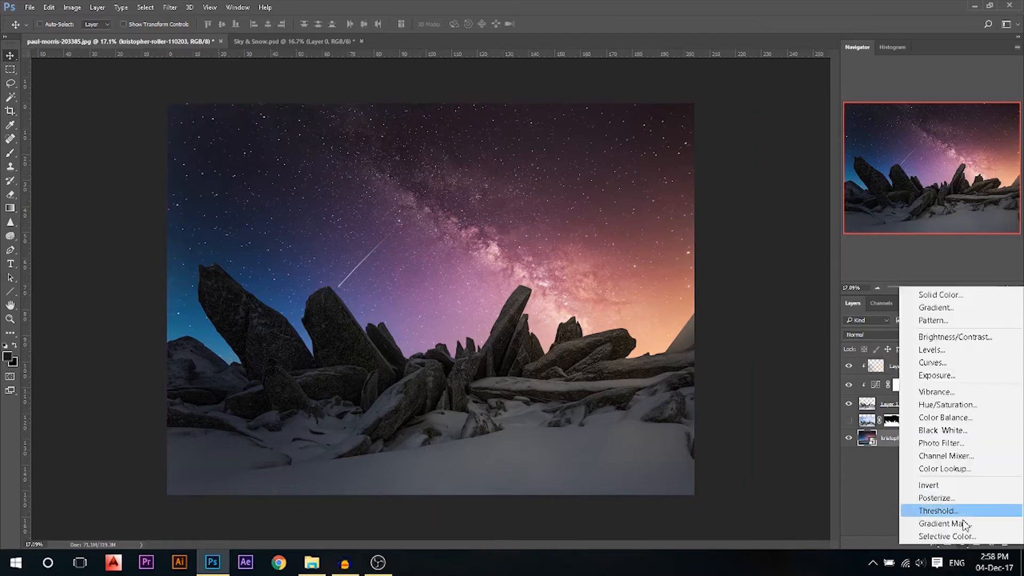
Add a Hue/Saturation adjustment targeting a widened Cyans range with lowered saturation
click(949, 407)
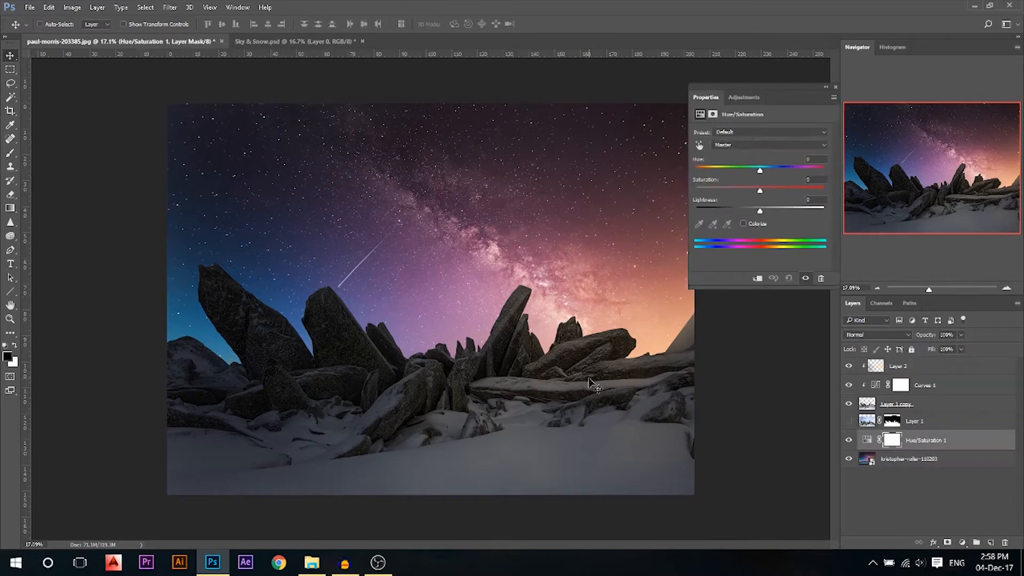
click(747, 144)
click(736, 183)
mouse_move(716, 244)
mouse_down()
mouse_move(706, 244)
mouse_move(721, 243)
mouse_up()
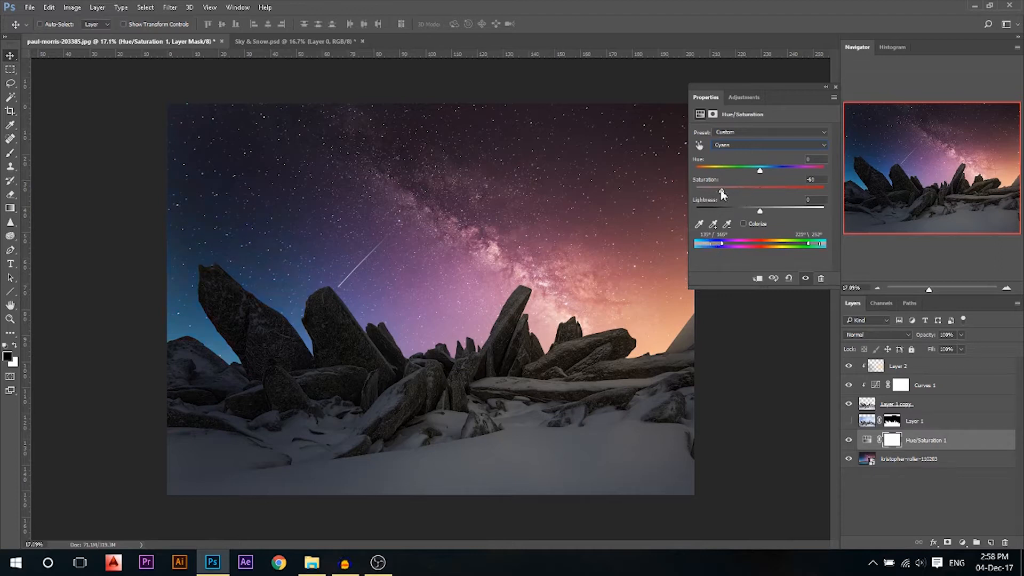
mouse_move(760, 190)
mouse_down()
mouse_move(708, 192)
mouse_move(760, 190)
mouse_up()
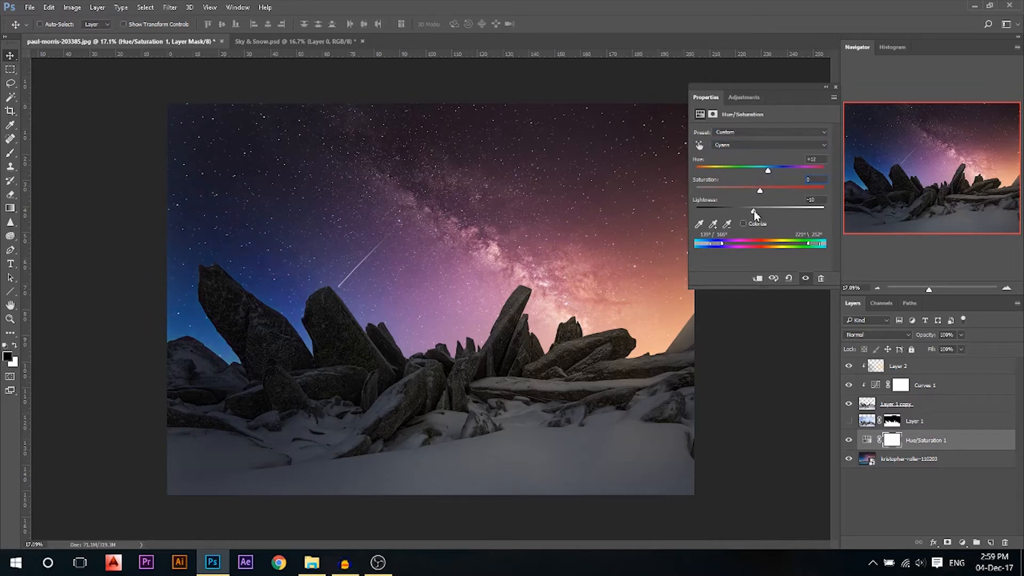
drag(759, 190, 742, 211)
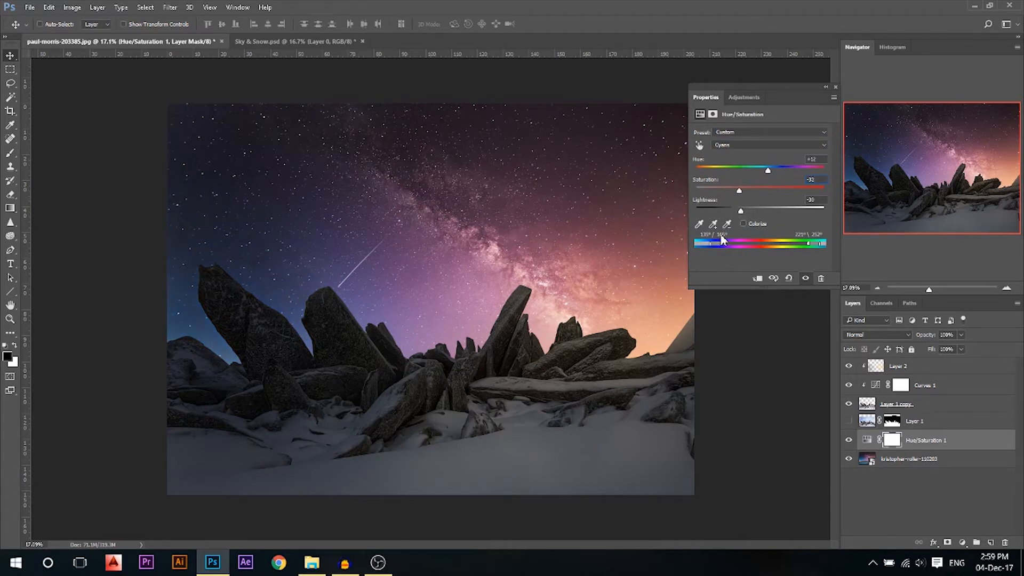
drag(815, 244, 809, 244)
click(835, 86)
Toggle the Hue/Saturation layer off and on to compare the sky
click(848, 440)
click(848, 440)
click(849, 440)
click(848, 440)
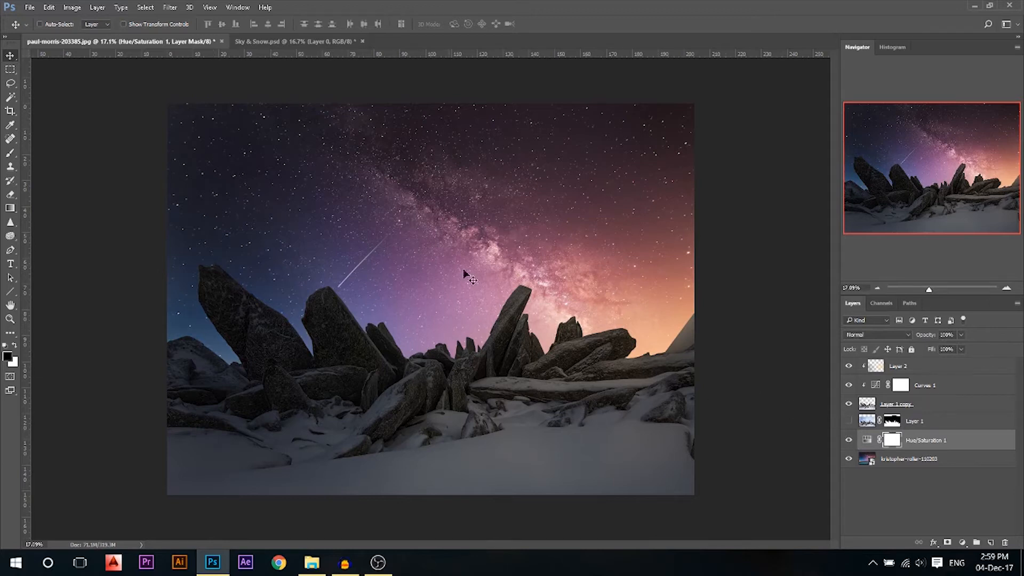
scroll(426, 277, down, 1)
scroll(389, 294, up, 1)
Add an empty layer, choose bright yellow, and set a large soft brush to 41% opacity
click(991, 542)
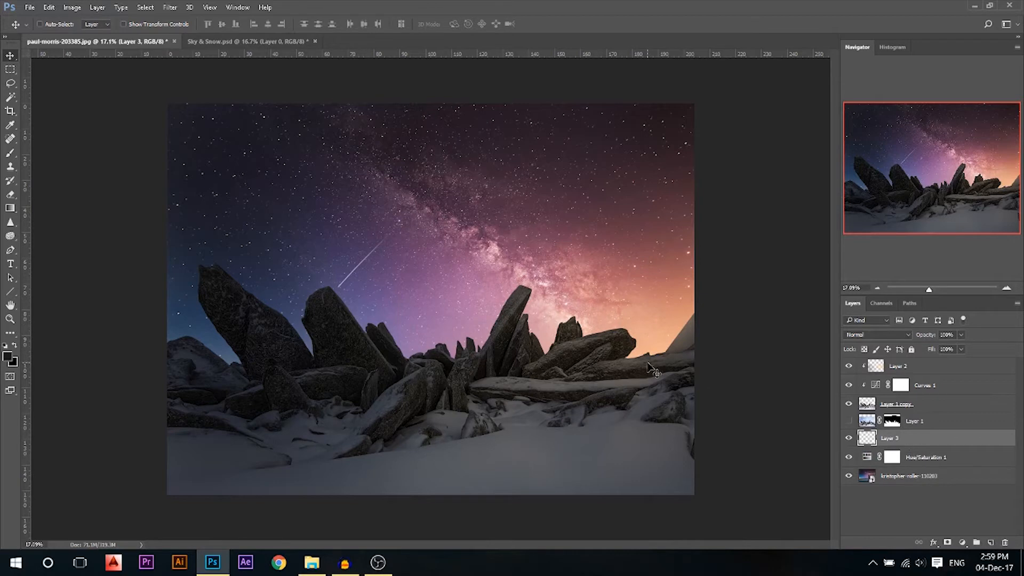
click(8, 358)
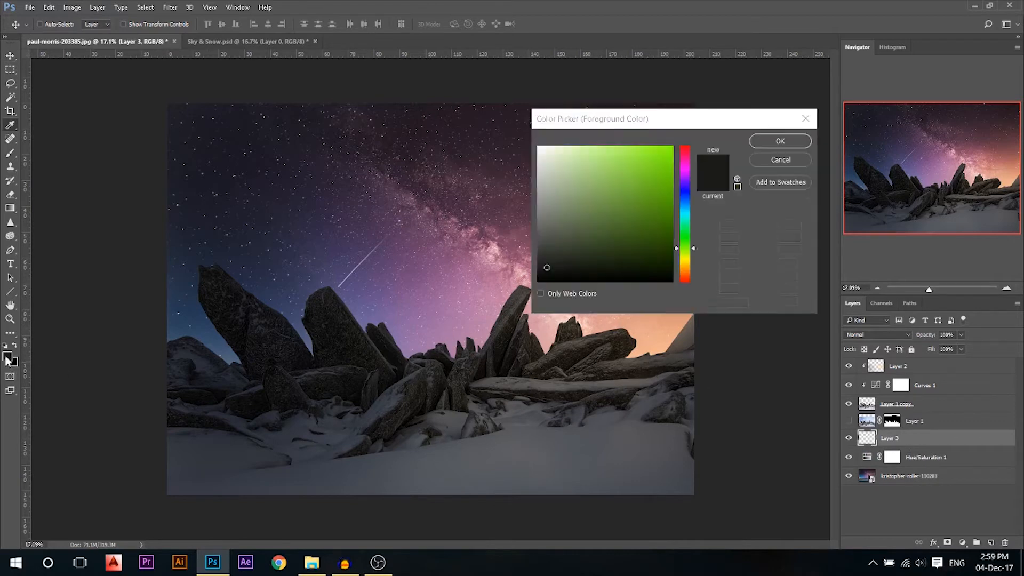
click(685, 259)
click(671, 147)
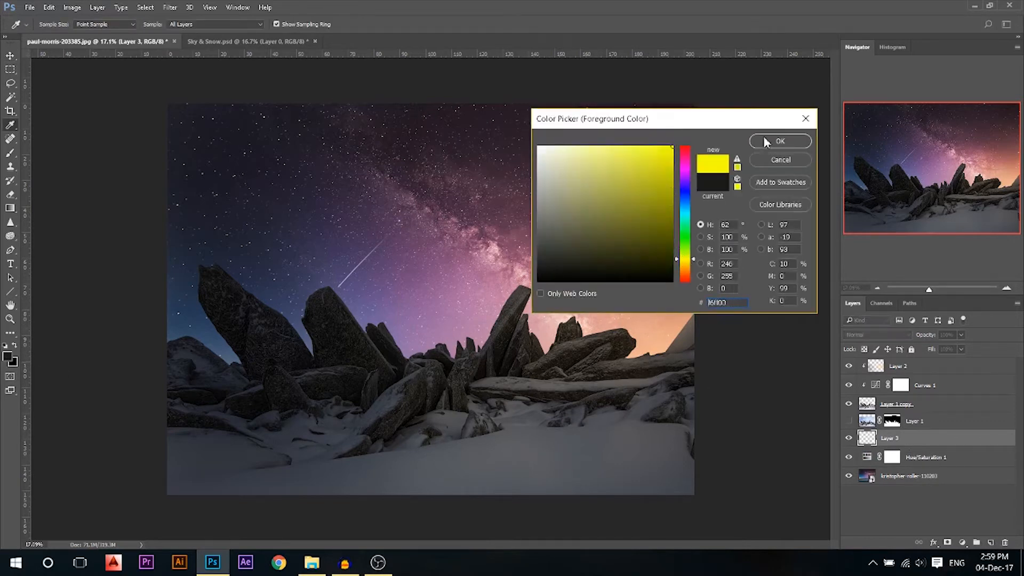
click(779, 141)
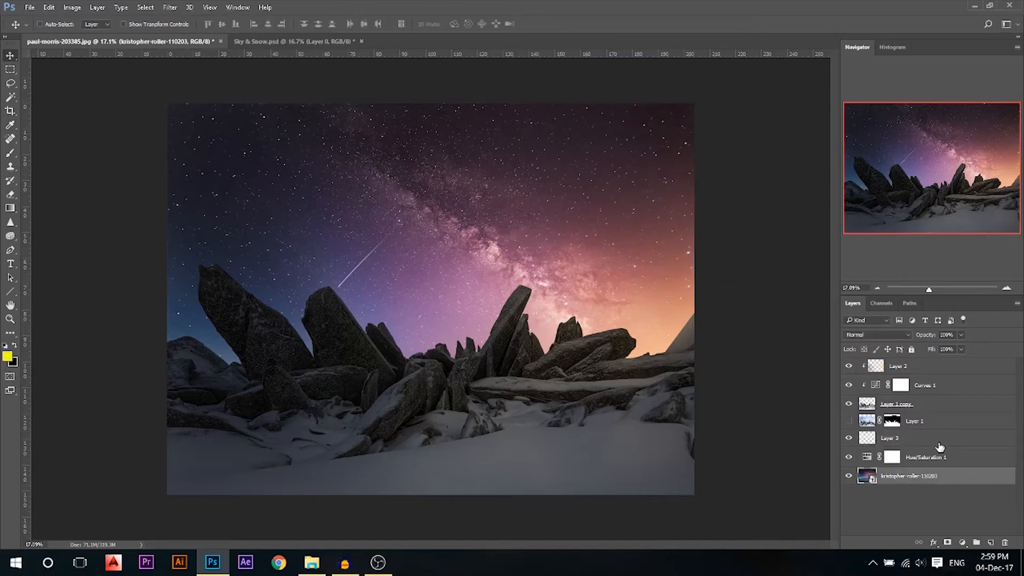
key(b)
drag(532, 313, 558, 313)
drag(186, 26, 204, 26)
drag(444, 239, 417, 239)
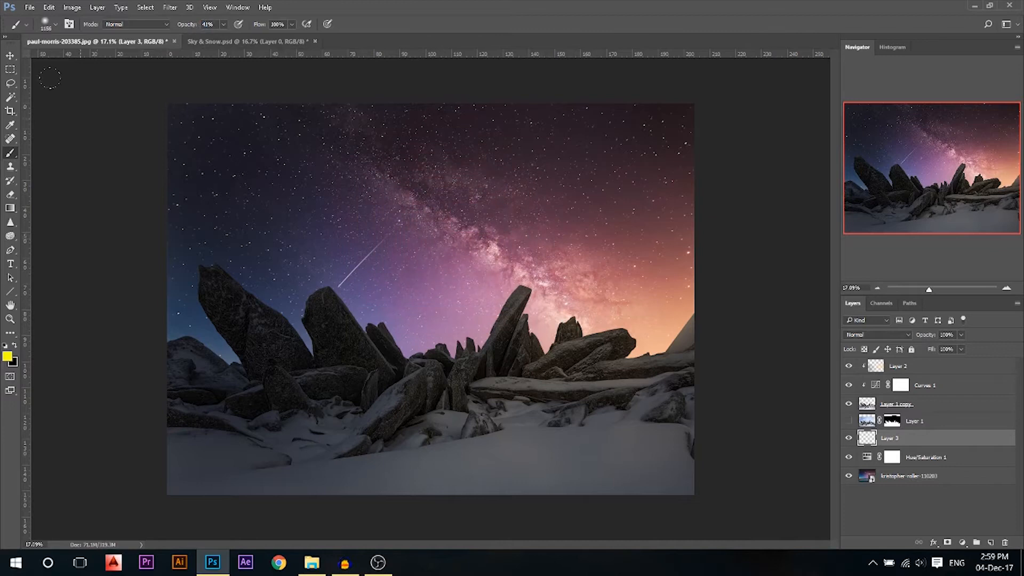
Draw a Reflected gradient yellow-green glow rising from the horizon
click(10, 208)
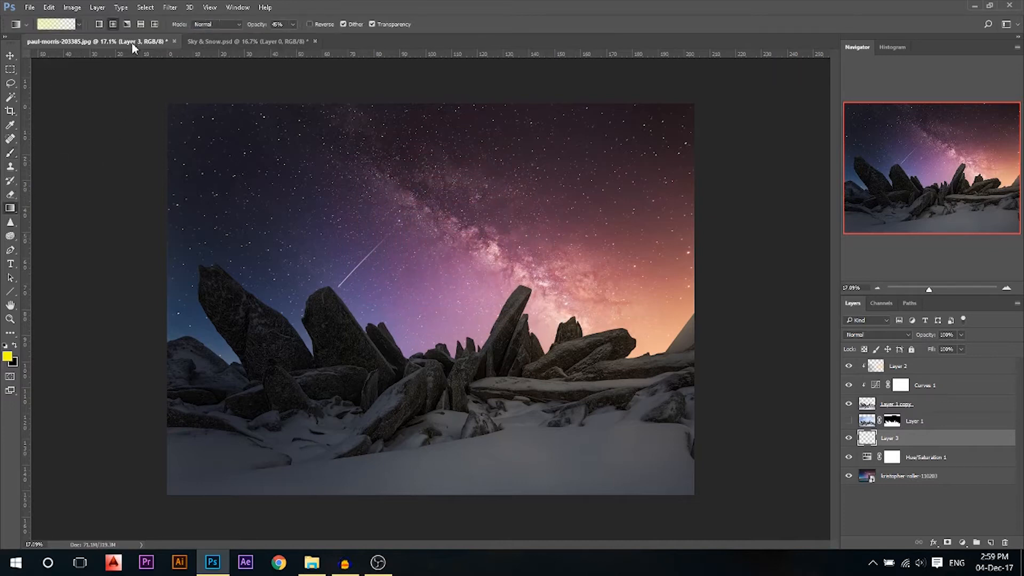
click(141, 24)
drag(544, 369, 546, 342)
drag(543, 304, 544, 303)
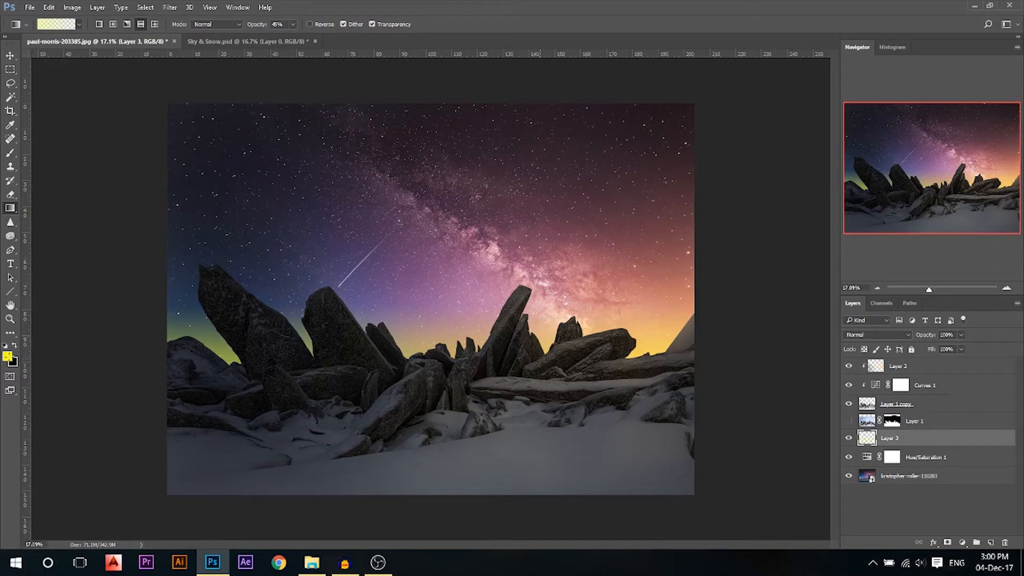
Shift the colour toward orange and redraw a brighter orange glow from the horizon
click(8, 357)
drag(688, 267, 689, 271)
click(780, 141)
click(8, 357)
drag(688, 273, 688, 277)
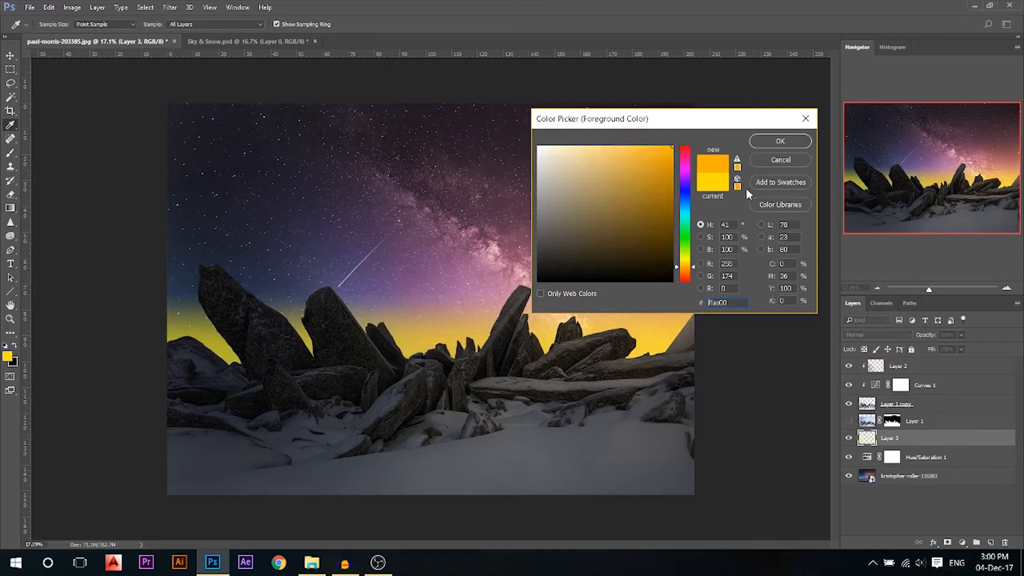
click(780, 141)
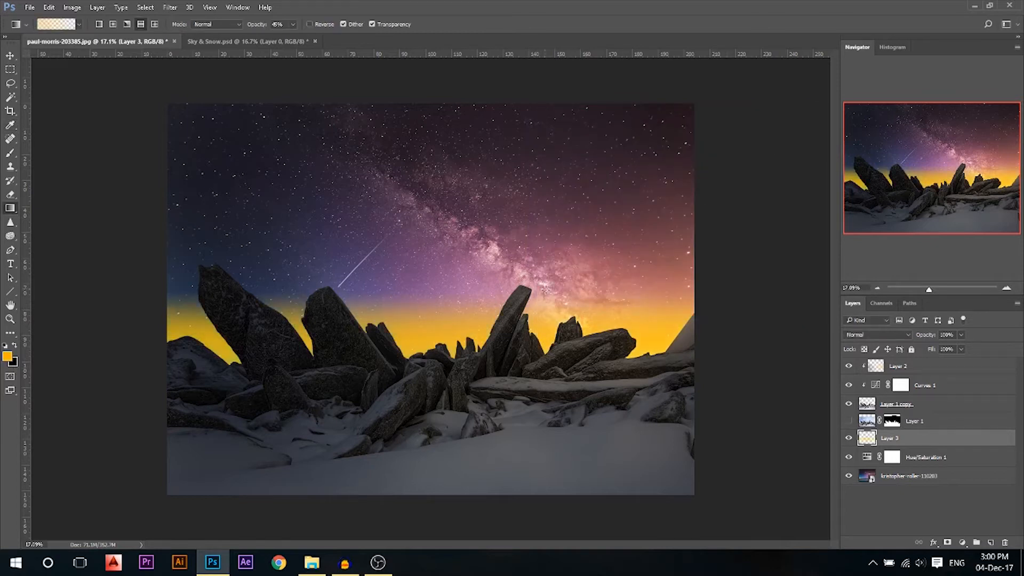
key(ctrl+z)
drag(534, 315, 544, 248)
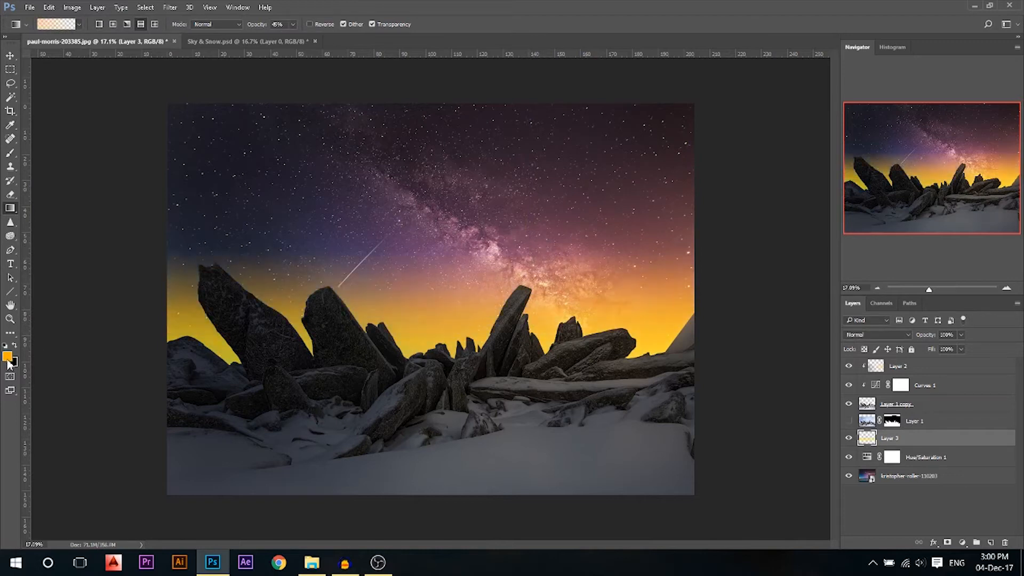
Redraw the glow in deeper orange, then red-orange, reaching up the sky
click(8, 360)
click(687, 271)
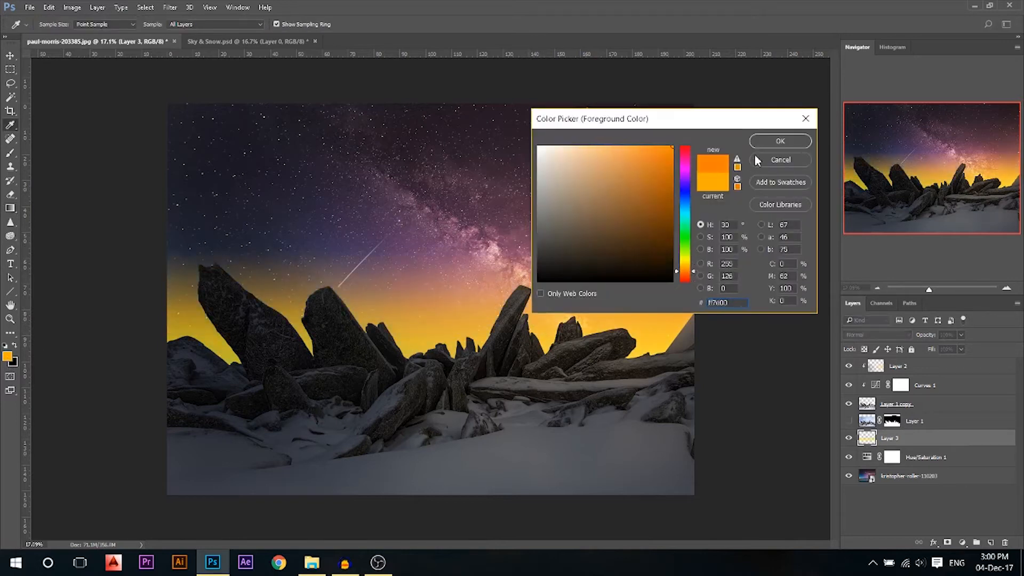
click(778, 142)
drag(510, 293, 526, 155)
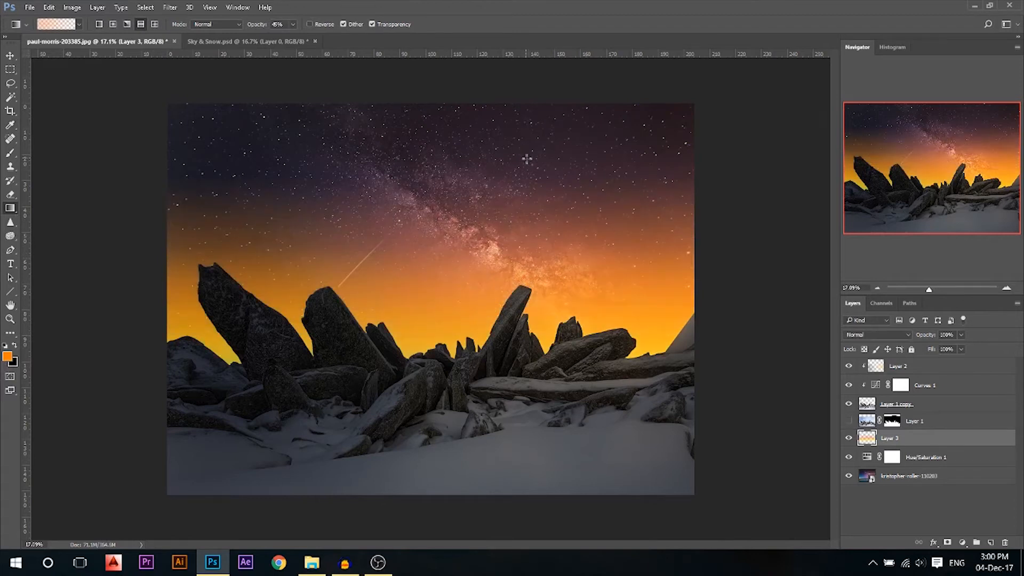
click(5, 359)
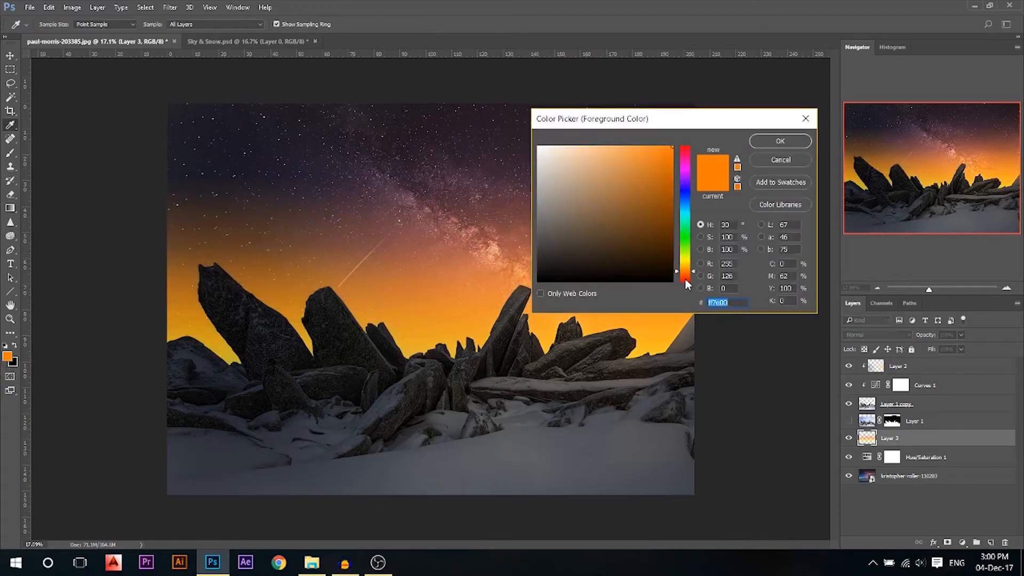
click(688, 279)
click(779, 149)
drag(482, 241, 484, 97)
Tint the upper sky with a fainter pink gradient at 31% opacity
click(7, 356)
drag(686, 168, 688, 164)
click(780, 141)
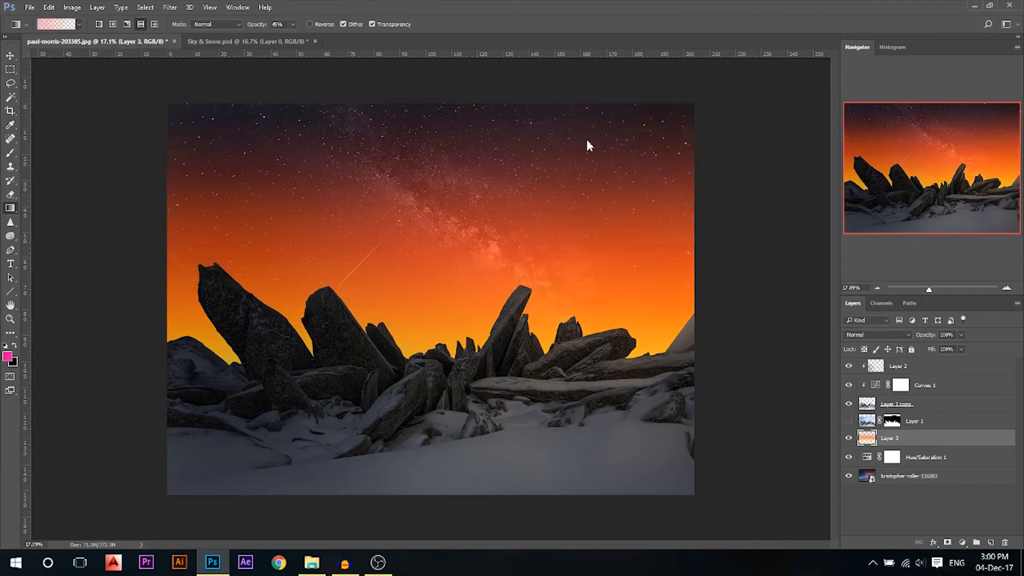
drag(485, 68, 485, 245)
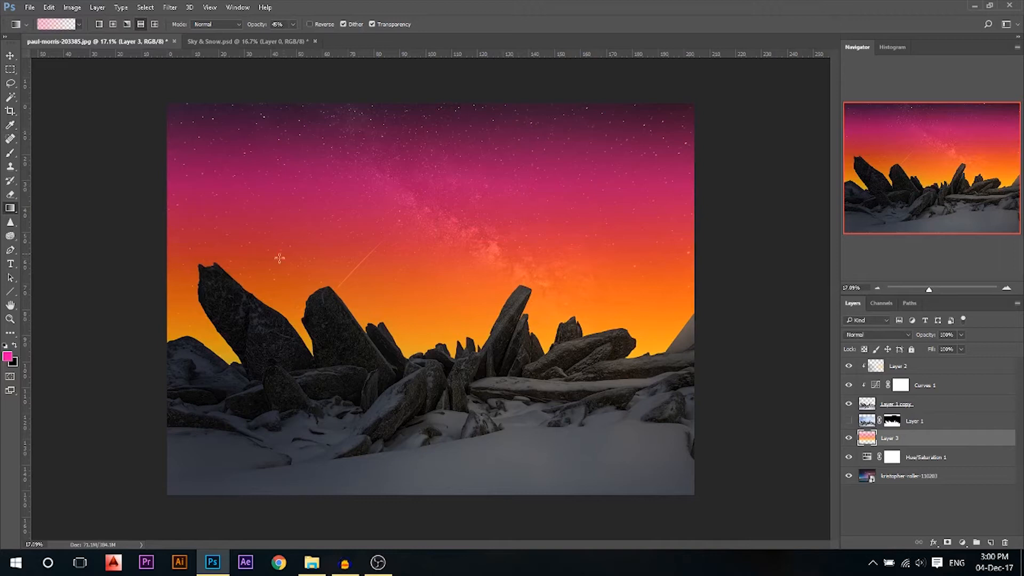
key(ctrl+z)
drag(257, 30, 248, 29)
drag(499, 181, 495, 54)
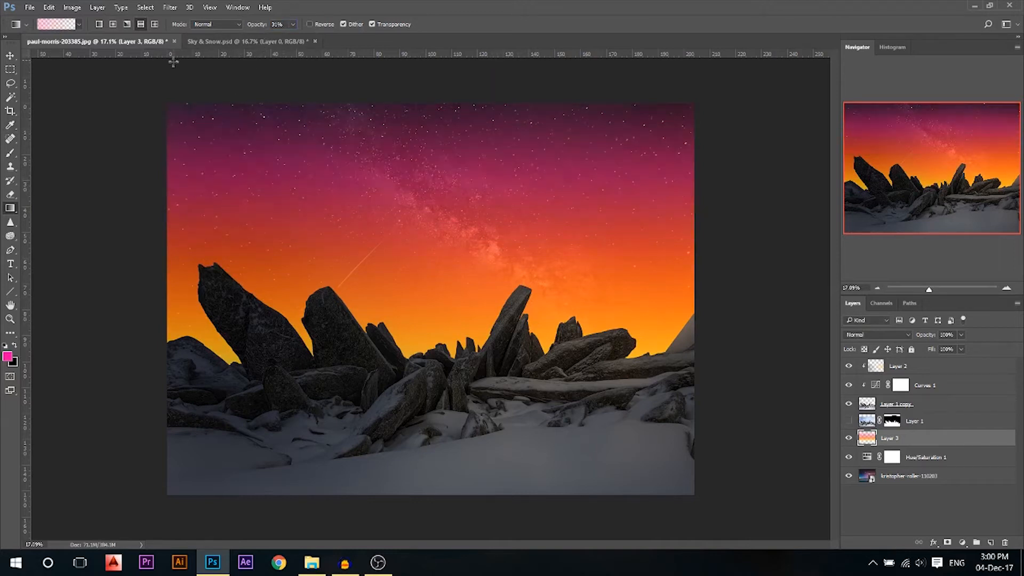
Add a blue gradient from the top of the sky and set Layer 3 to Overlay
click(7, 355)
drag(685, 192, 695, 200)
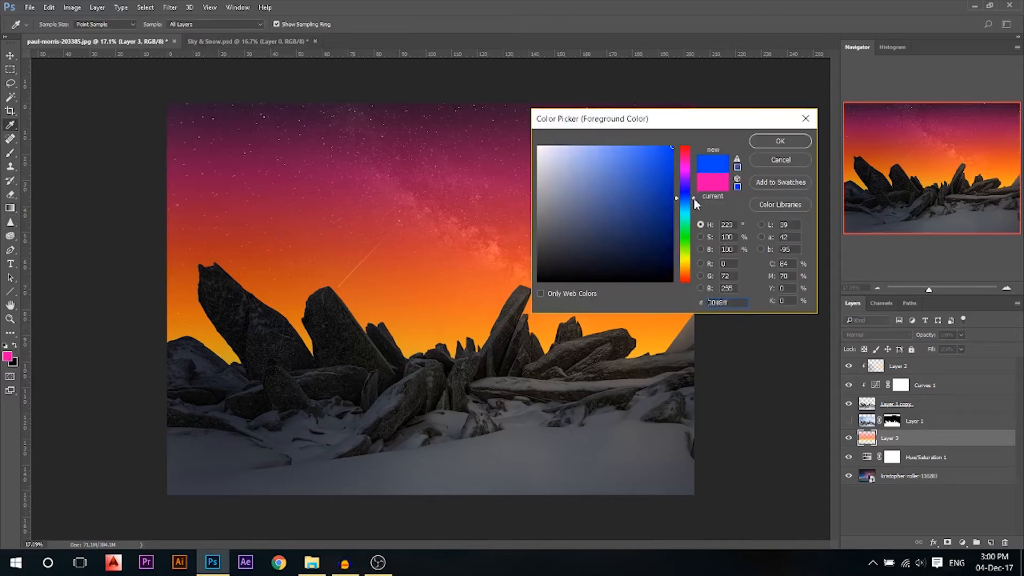
key(Return)
drag(475, 115, 480, 17)
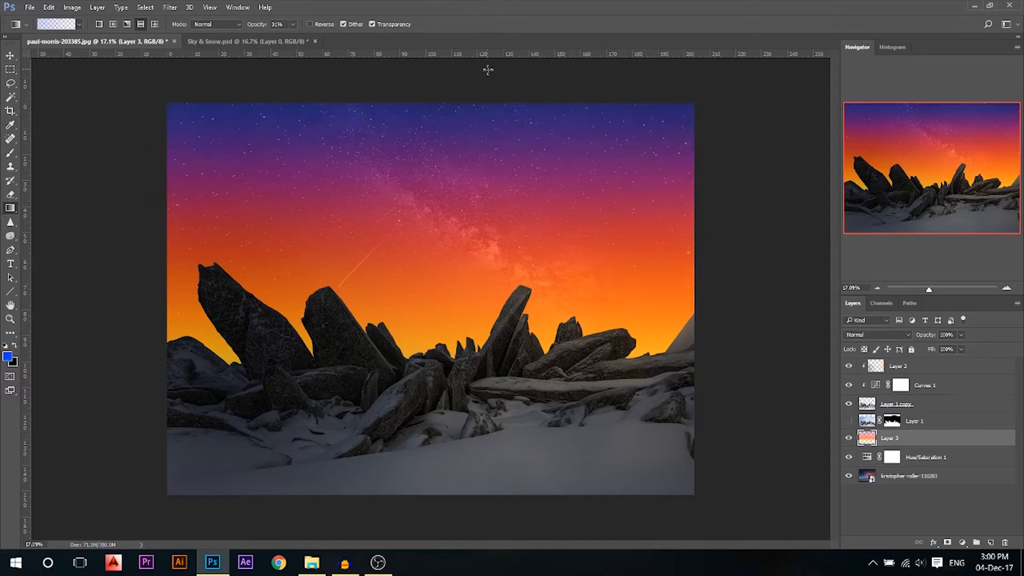
click(894, 336)
click(880, 445)
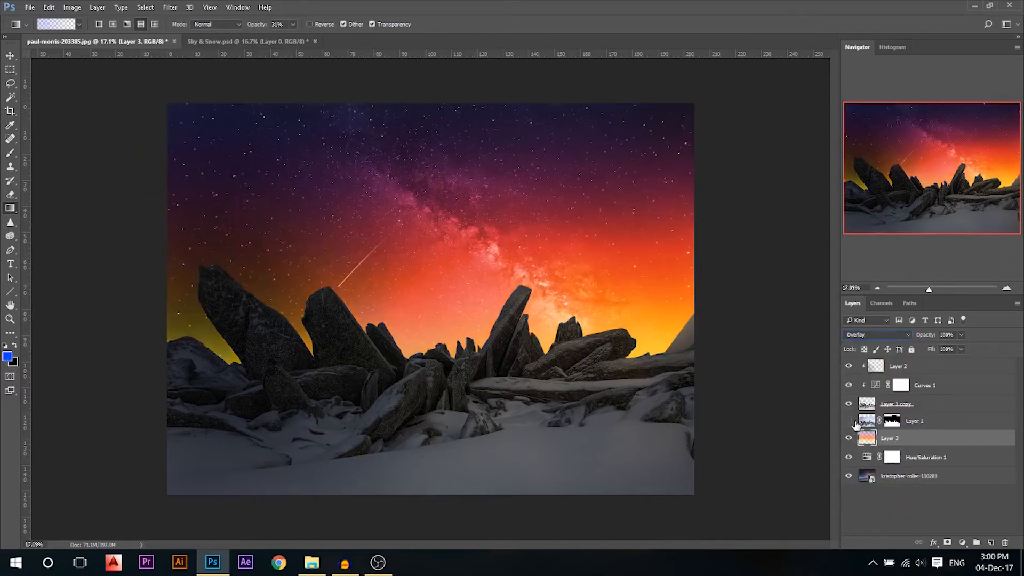
Try erasing the glow along the left edge, undo it, and set the Eraser to 49% opacity
click(11, 56)
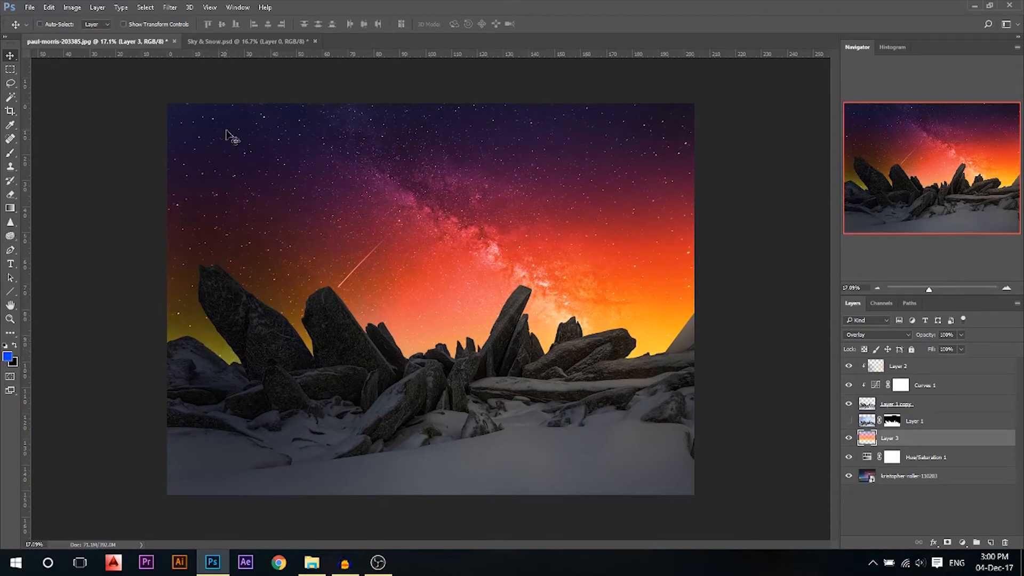
key(e)
drag(328, 224, 380, 230)
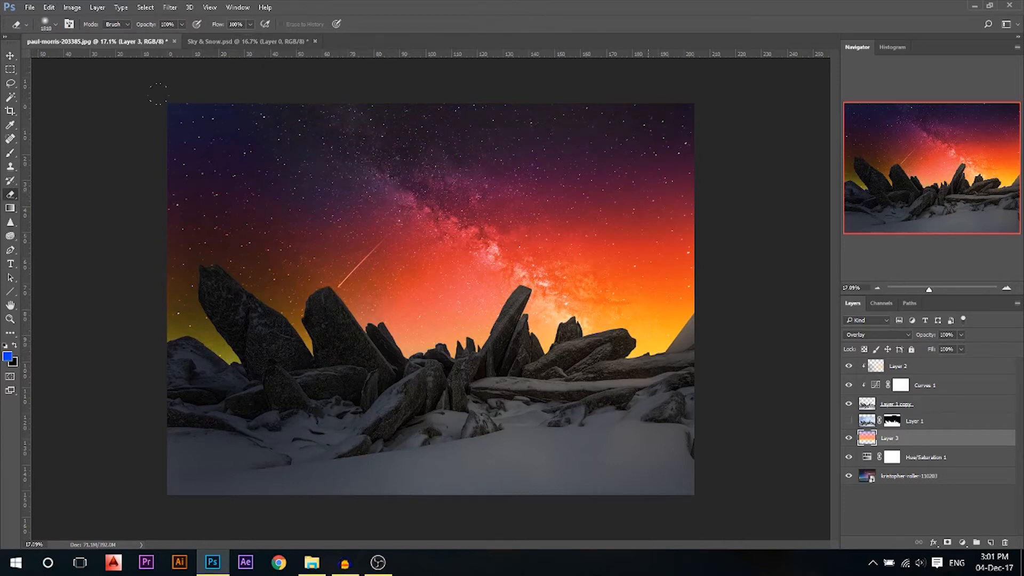
drag(124, 296, 144, 217)
drag(226, 166, 281, 167)
scroll(302, 266, down, 2)
key(ctrl+z)
drag(154, 24, 128, 26)
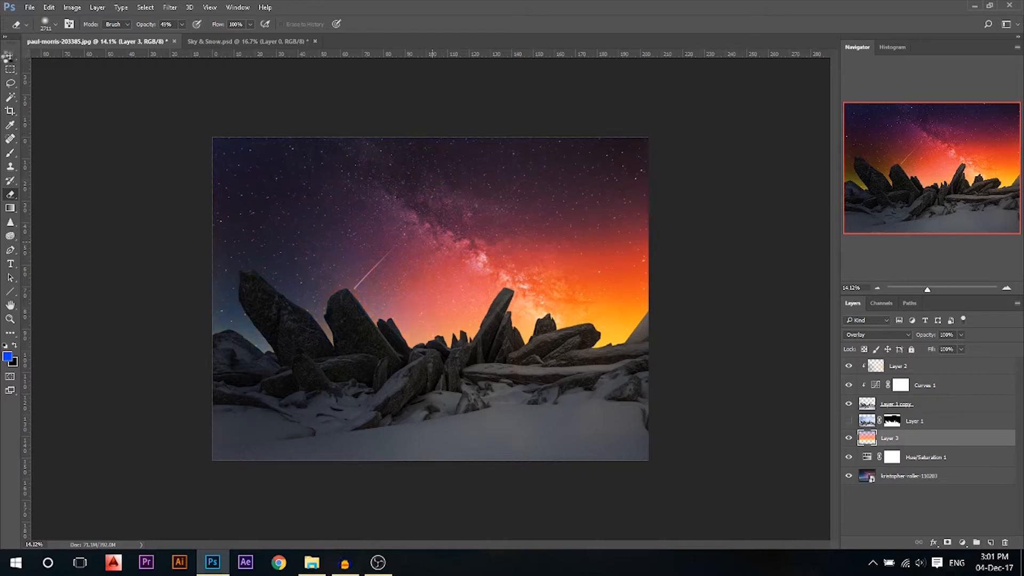
Shift the glow layer down and to the right, then resize the Eraser
click(9, 55)
drag(587, 291, 623, 322)
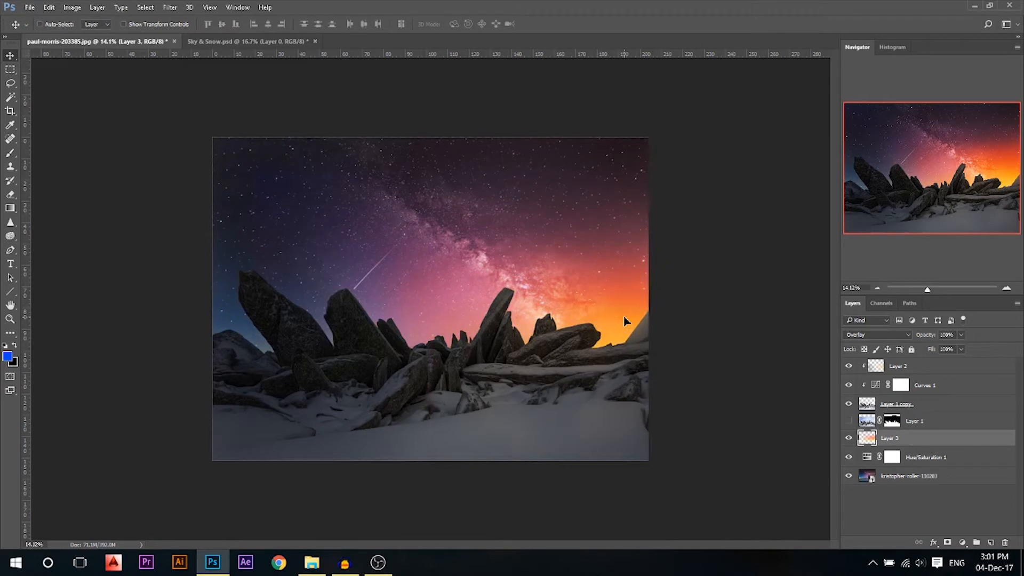
key(e)
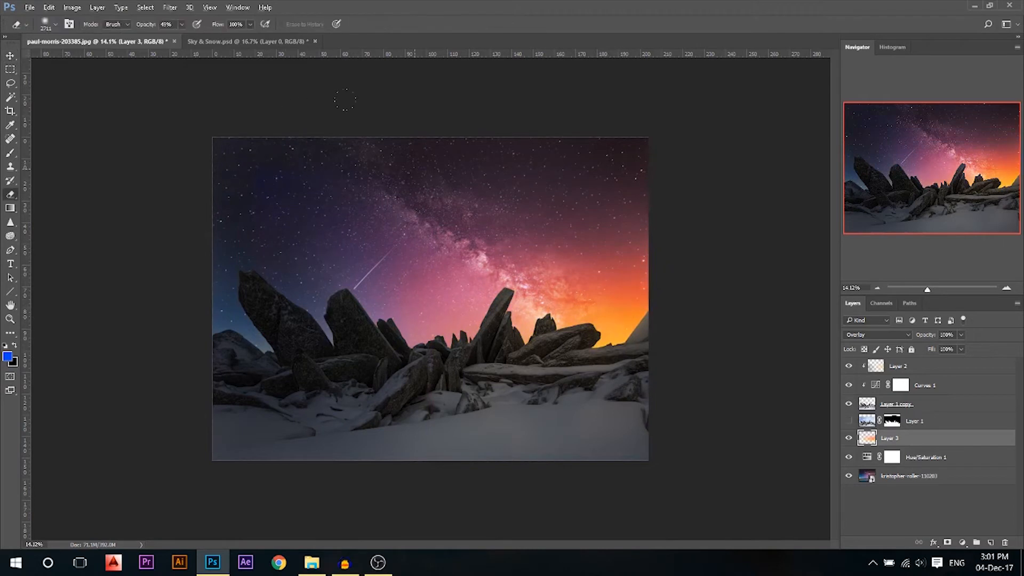
drag(493, 161, 465, 163)
drag(268, 188, 290, 197)
Set Layer 3 to 75% opacity, toggle it to compare, then select Curves 1
click(9, 58)
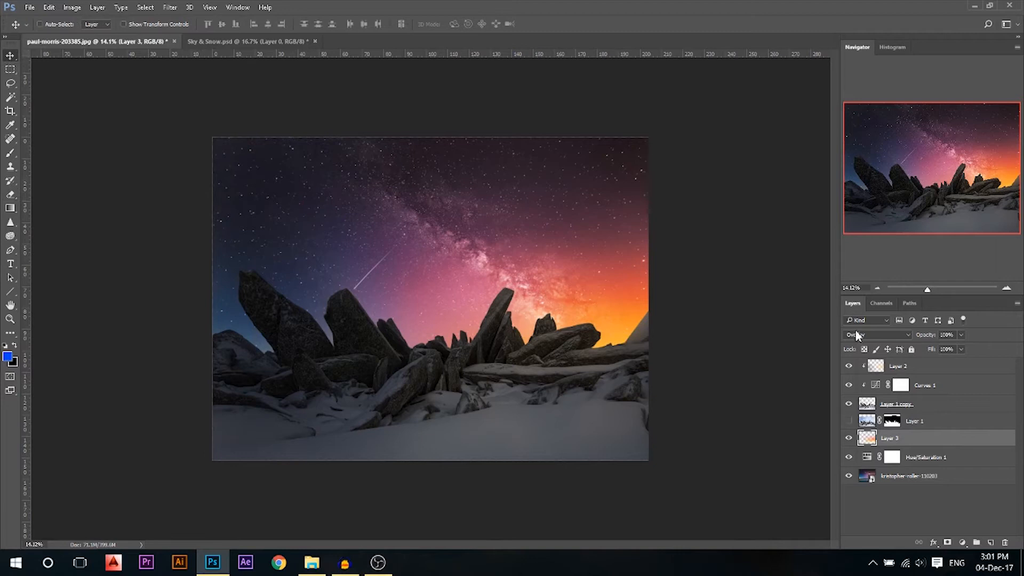
drag(938, 337, 918, 334)
click(608, 316)
click(849, 440)
click(849, 441)
click(849, 441)
click(849, 440)
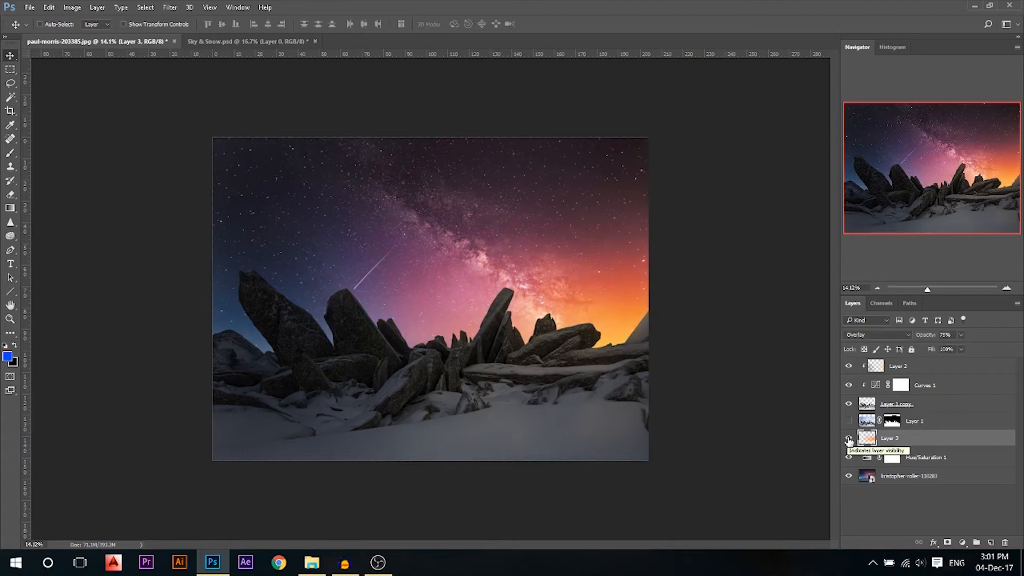
scroll(693, 400, up, 3)
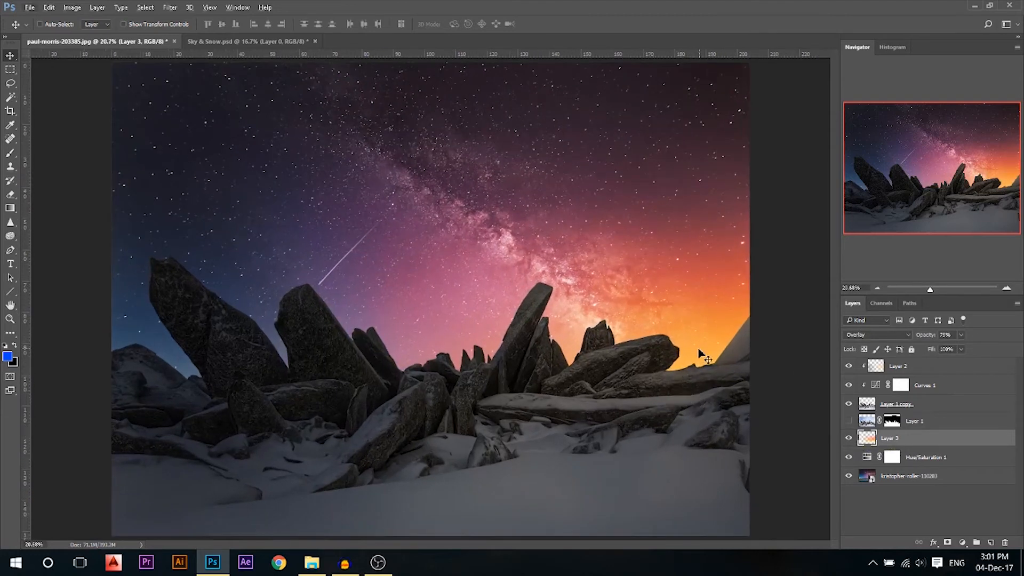
click(940, 392)
Add a clipped layer above Curves 1, sample a light orange from the glow, brush size 354
click(990, 542)
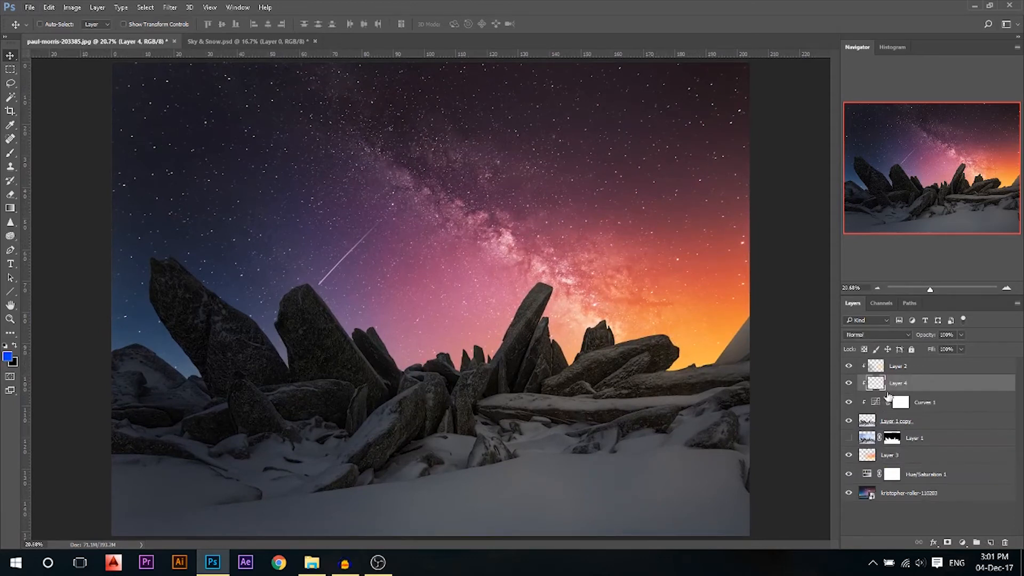
key(i)
click(8, 356)
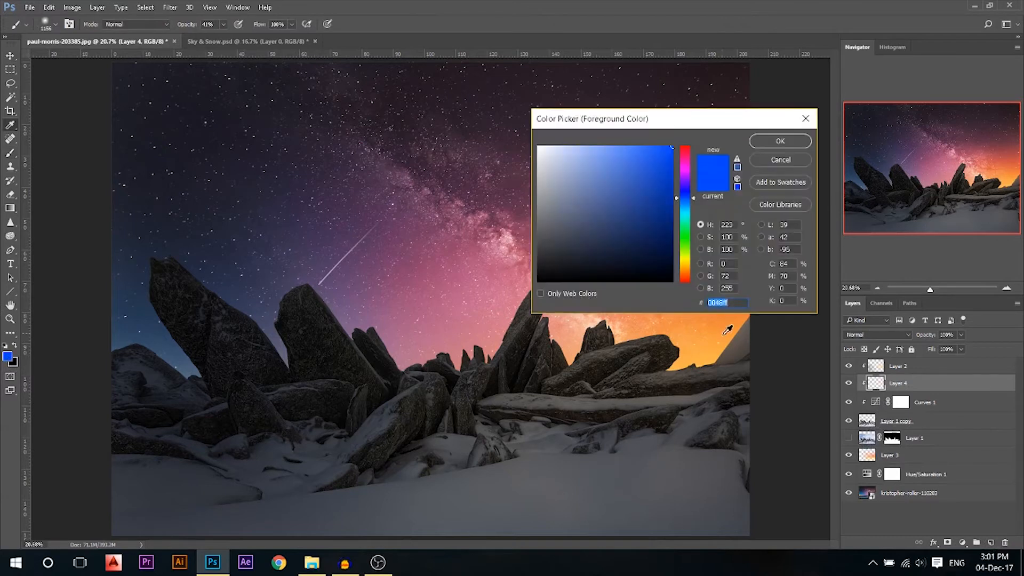
click(707, 355)
drag(652, 152, 649, 146)
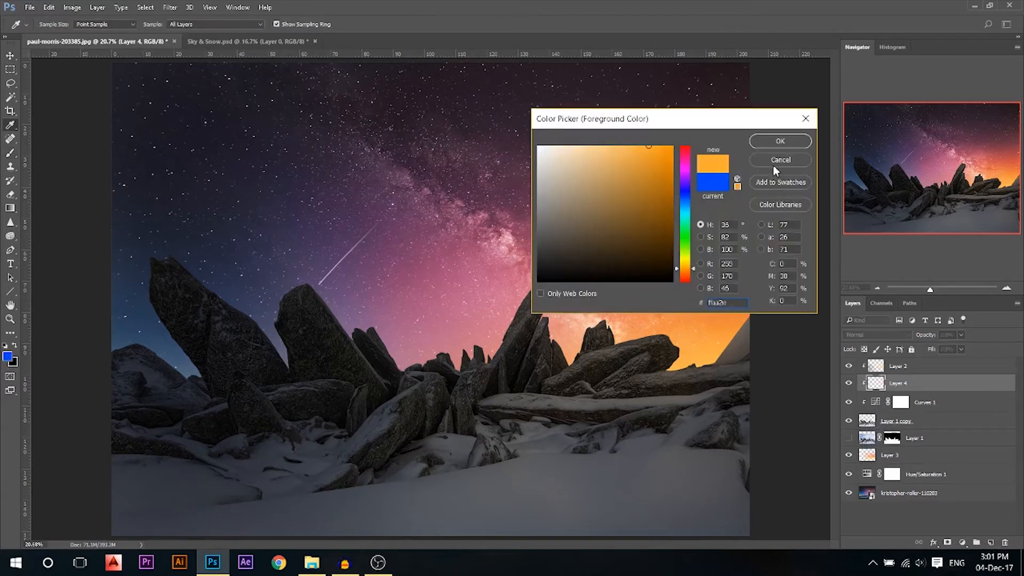
click(775, 146)
drag(709, 331, 679, 337)
mouse_move(734, 319)
mouse_down()
mouse_move(614, 330)
mouse_move(608, 301)
mouse_move(563, 332)
mouse_move(561, 246)
mouse_move(546, 321)
mouse_move(568, 348)
mouse_move(632, 360)
mouse_move(748, 332)
mouse_move(699, 343)
mouse_up()
Paint orange light on the rock edges near the horizon, then blend it as Overlay at about 28%
drag(479, 361, 515, 284)
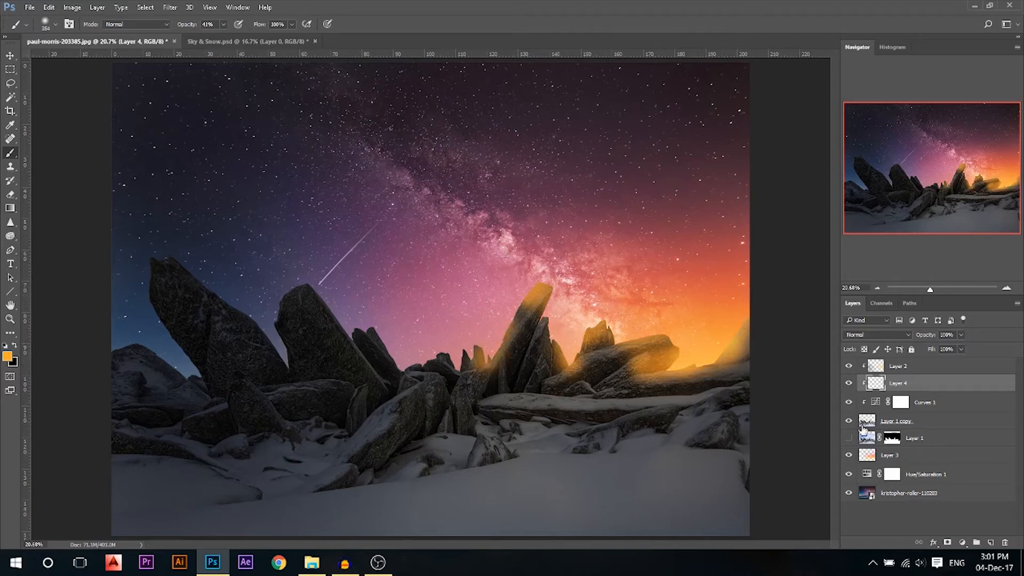
mouse_move(583, 292)
mouse_down()
mouse_move(698, 298)
mouse_move(634, 321)
mouse_move(584, 312)
mouse_up()
click(896, 334)
click(869, 441)
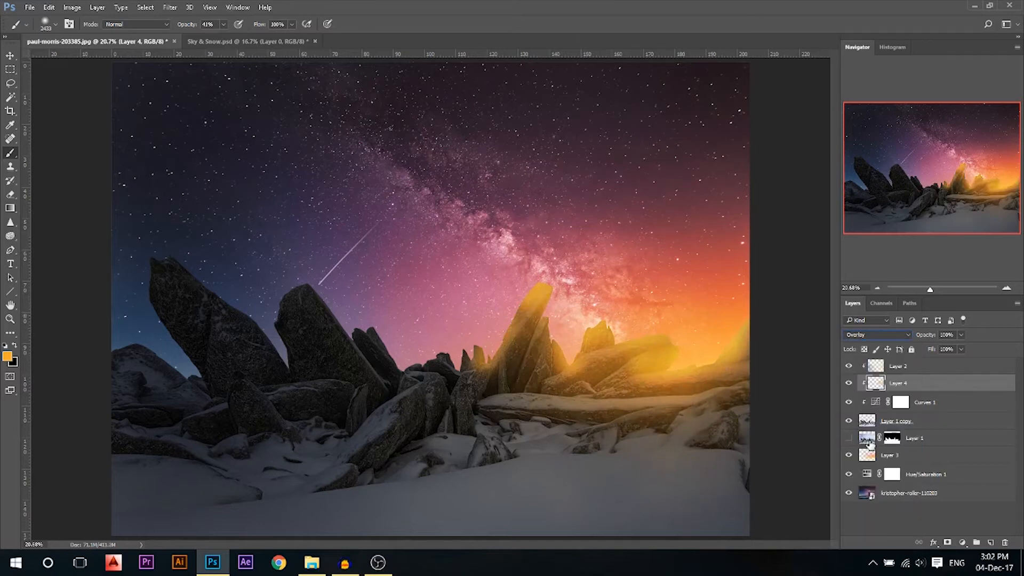
drag(929, 350, 924, 348)
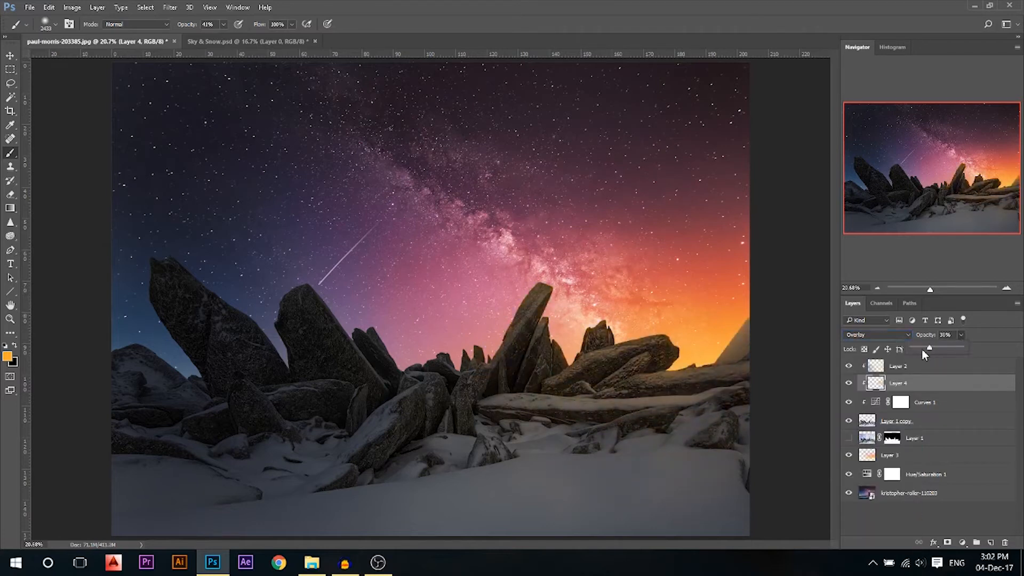
Select Layer 1 copy and add a Curves adjustment layer above it
click(10, 56)
scroll(644, 332, down, 1)
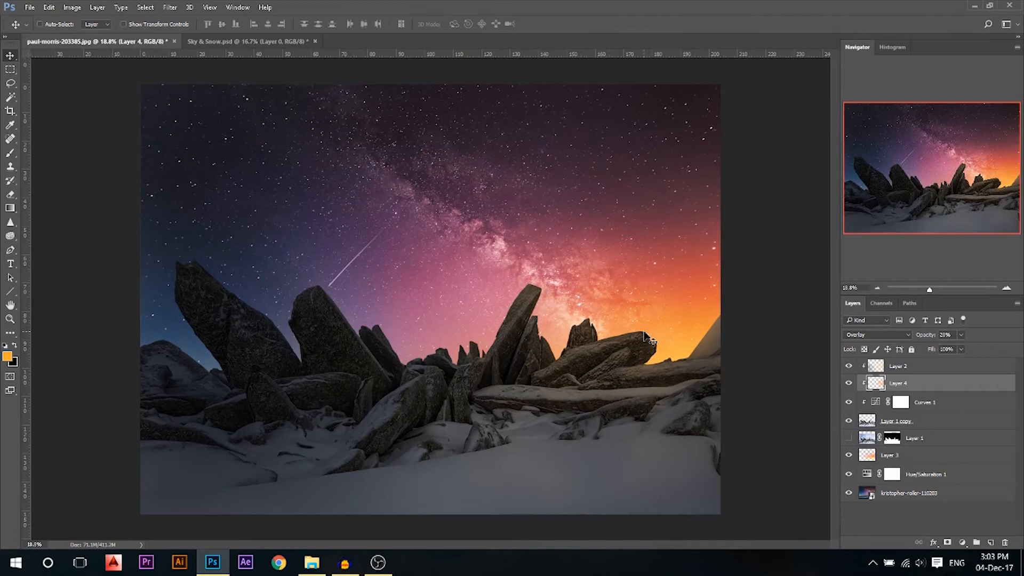
scroll(636, 370, up, 1)
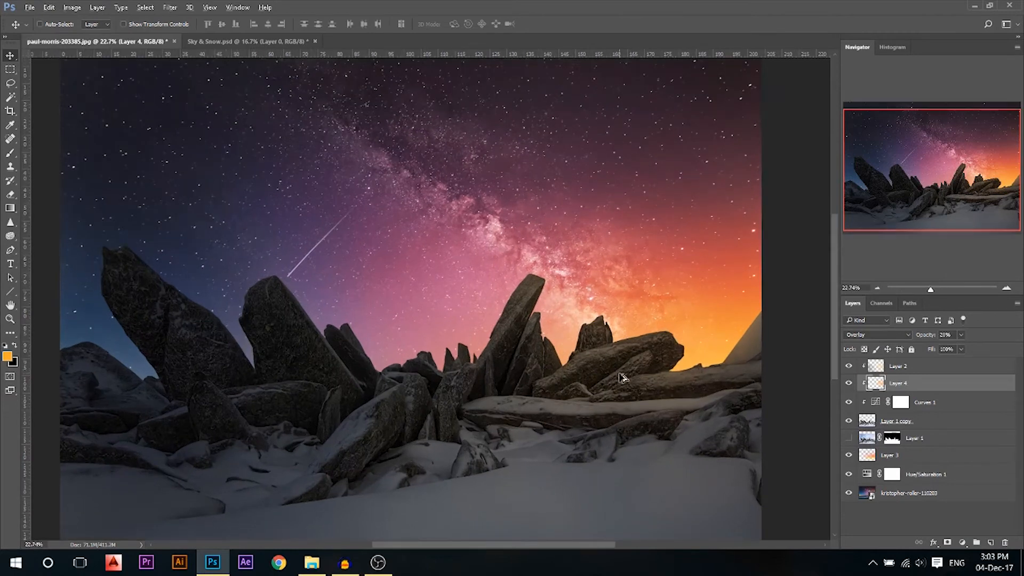
click(907, 423)
click(963, 542)
click(940, 356)
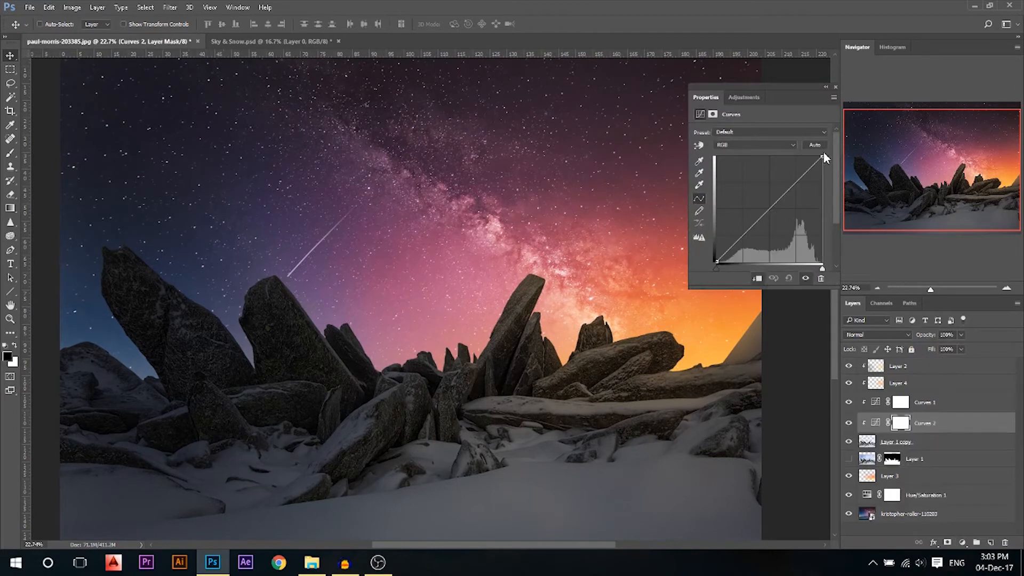
Brighten the Curves 2 curve, invert its mask, and set a soft brush to about 156 px
drag(821, 158, 801, 160)
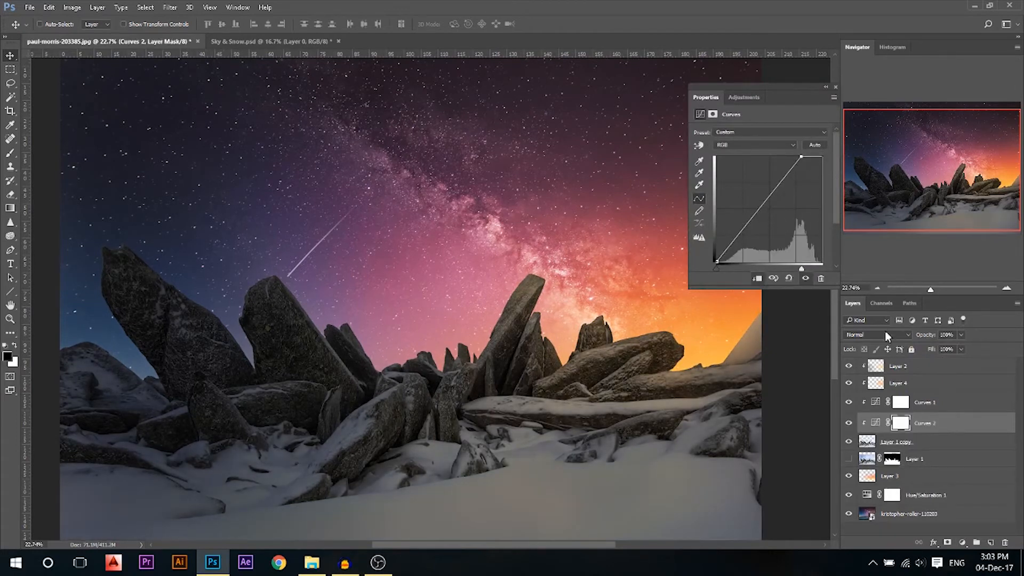
click(834, 87)
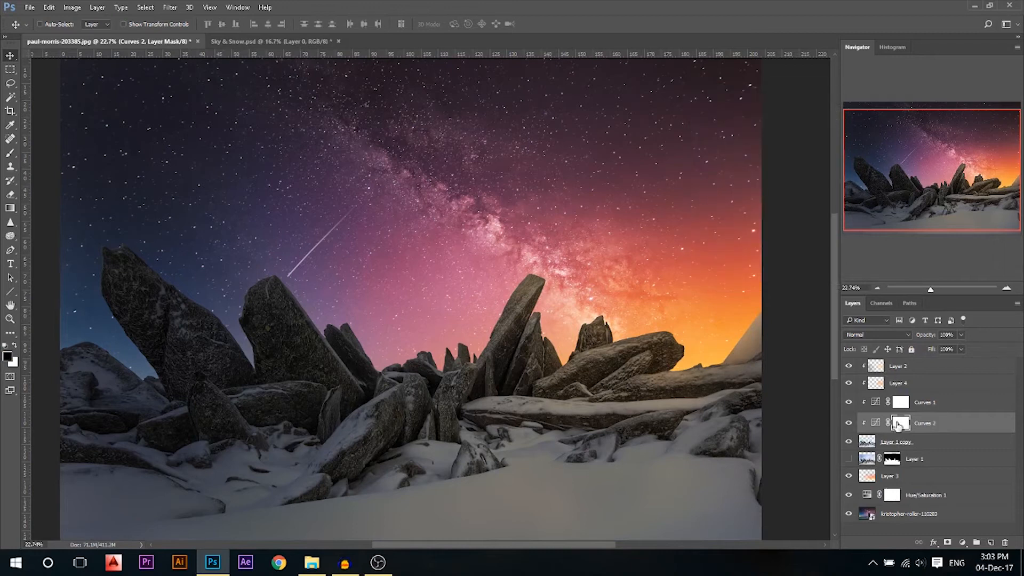
key(ctrl+i)
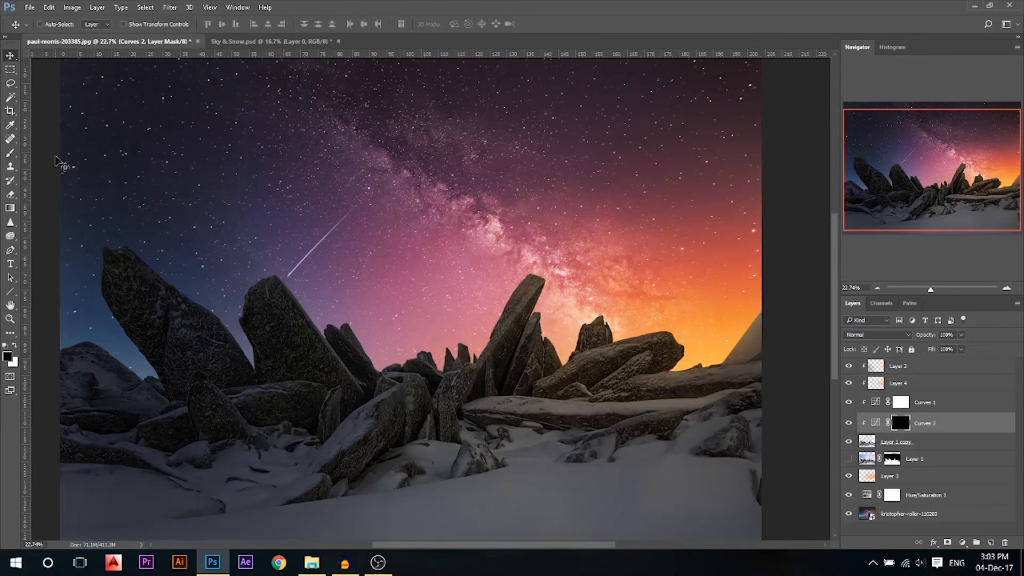
click(11, 156)
drag(354, 230, 244, 235)
scroll(661, 297, up, 2)
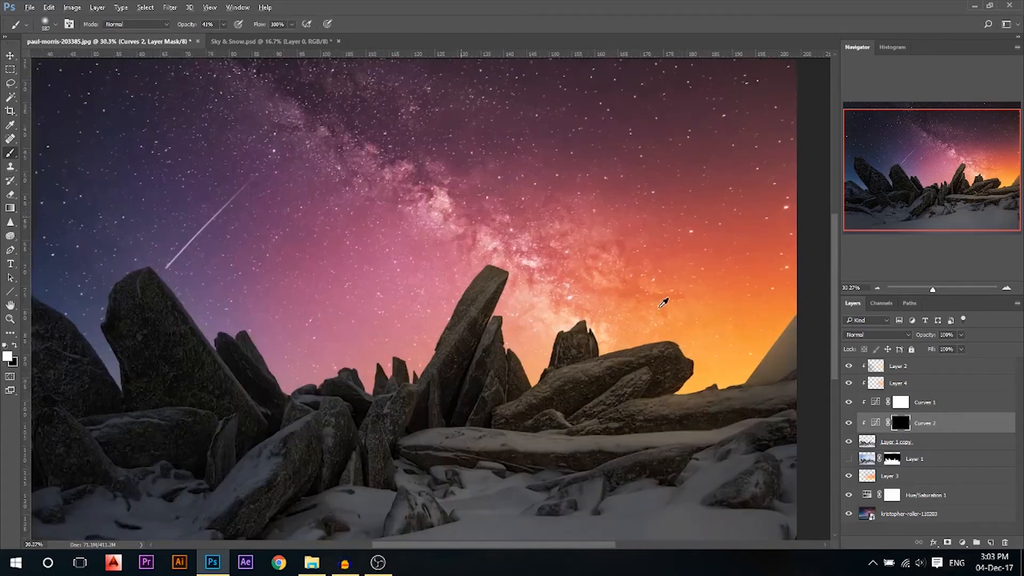
drag(659, 310, 626, 315)
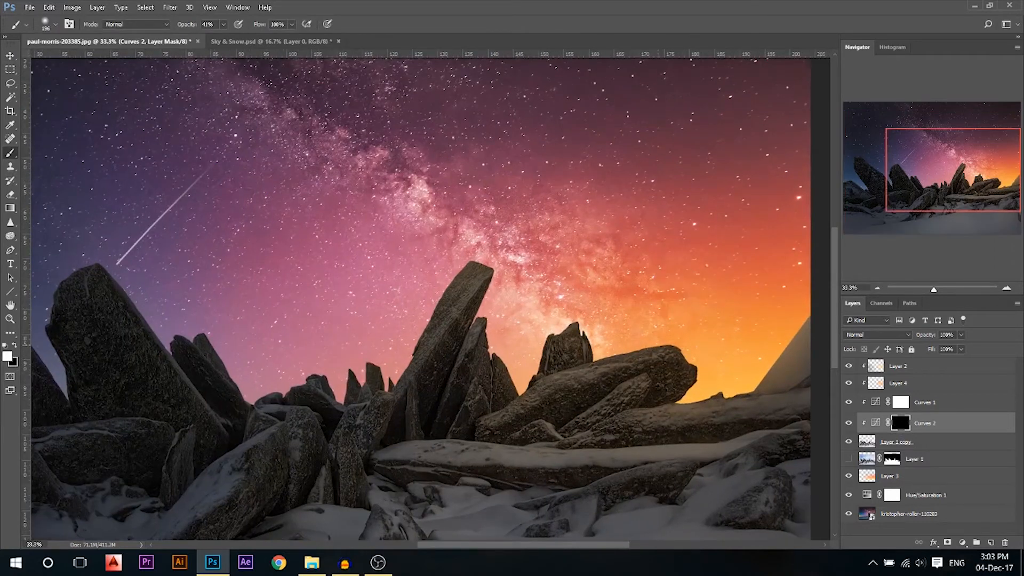
Paint the mask over the rock ridge, tip, rock edges and small rocks near the horizon
drag(666, 403, 775, 394)
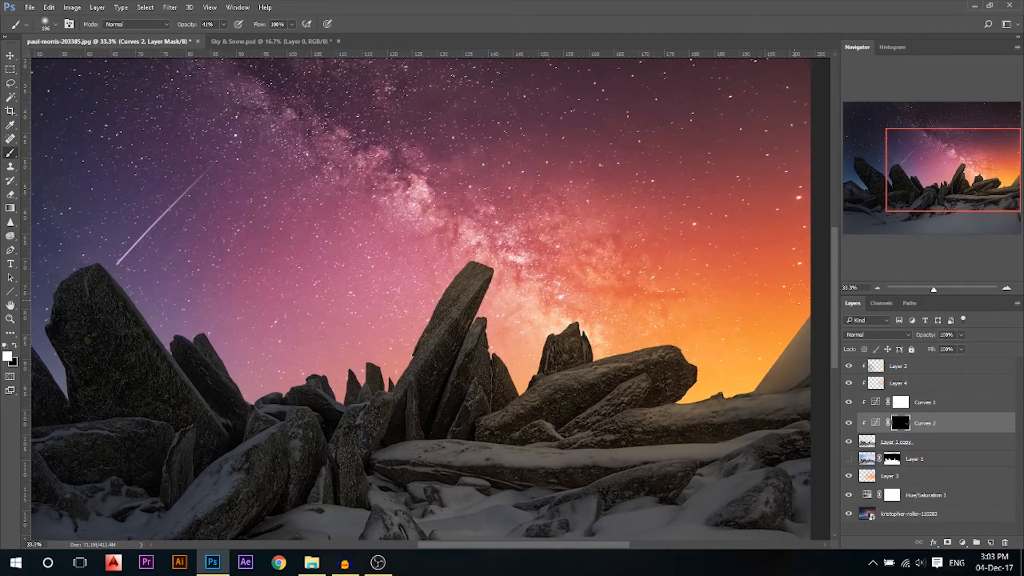
drag(453, 305, 486, 278)
key(ctrl+0)
alt+right_click(365, 294)
alt+right_click(329, 294)
drag(321, 290, 352, 338)
drag(267, 327, 165, 251)
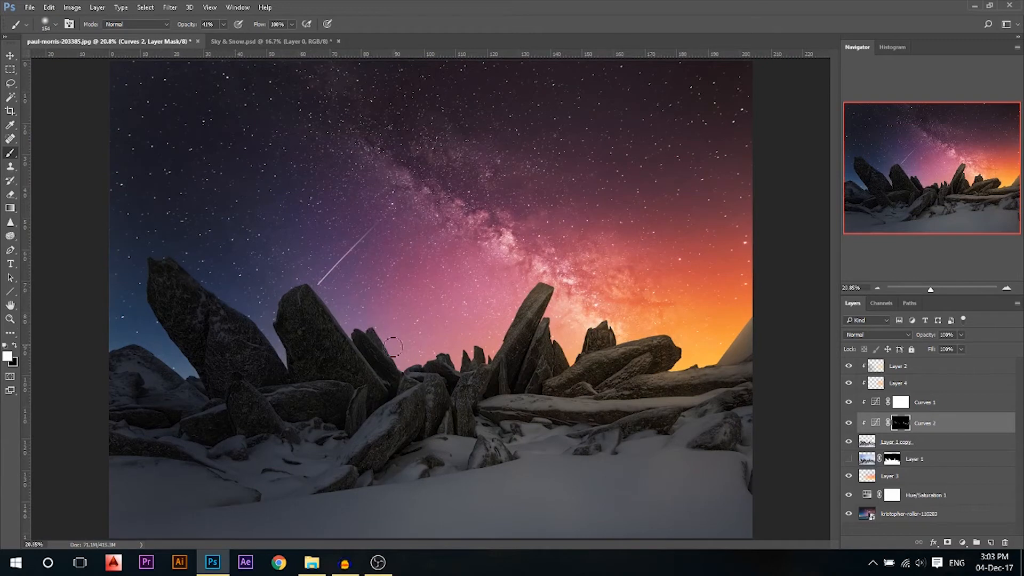
mouse_move(448, 364)
mouse_down()
mouse_move(429, 348)
mouse_move(466, 381)
mouse_up()
scroll(554, 282, down, 2)
click(7, 55)
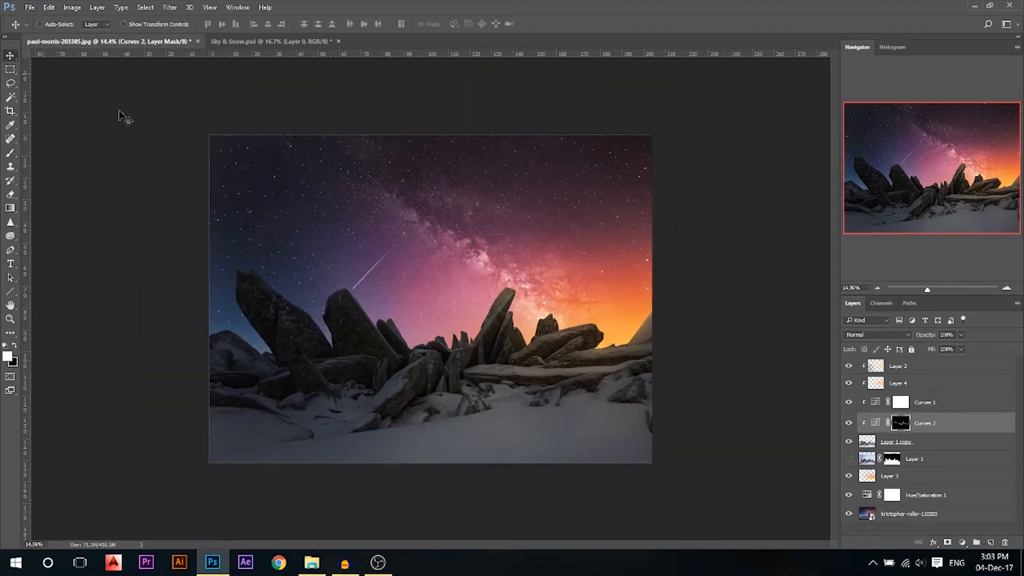
Select the starry sky layer and rasterize it for retouching with the Clone Stamp
scroll(398, 271, up, 5)
ctrl+click(313, 215)
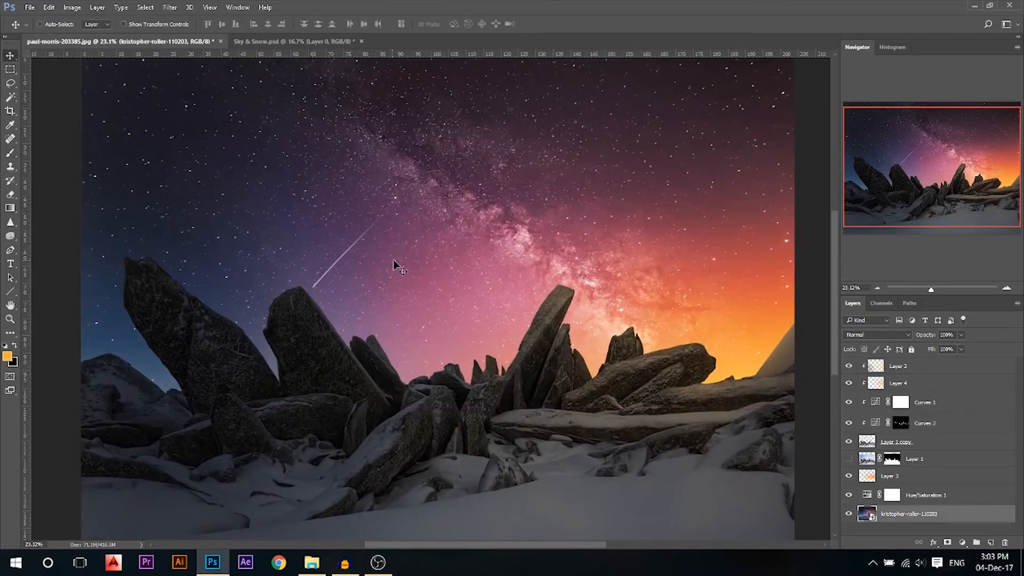
scroll(392, 282, down, 1)
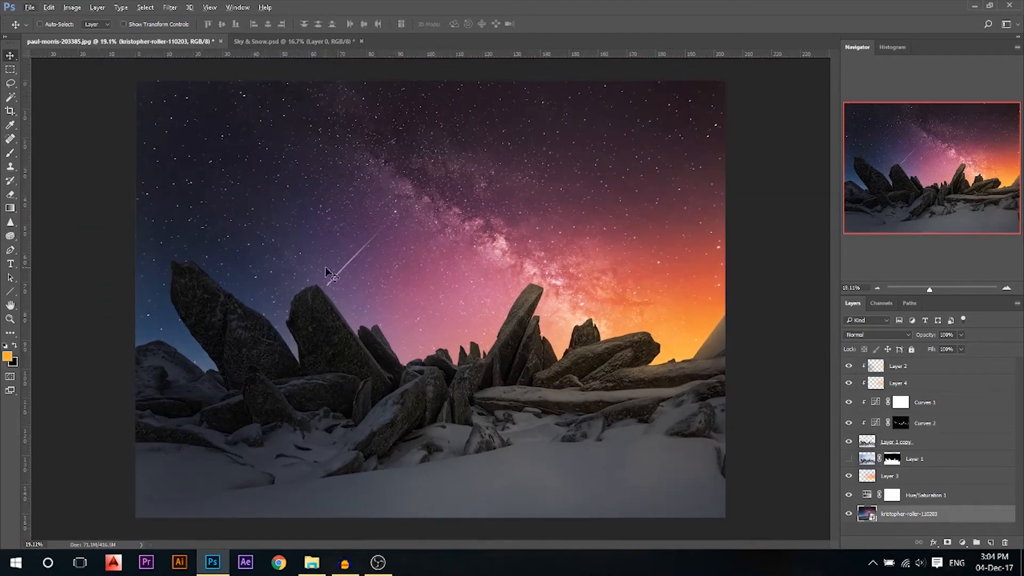
scroll(346, 248, up, 1)
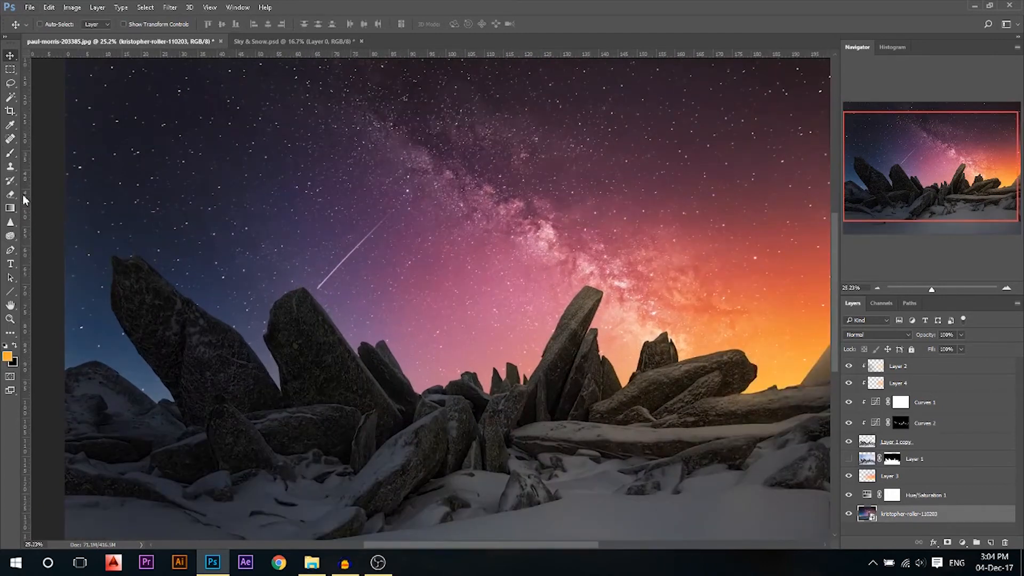
click(10, 166)
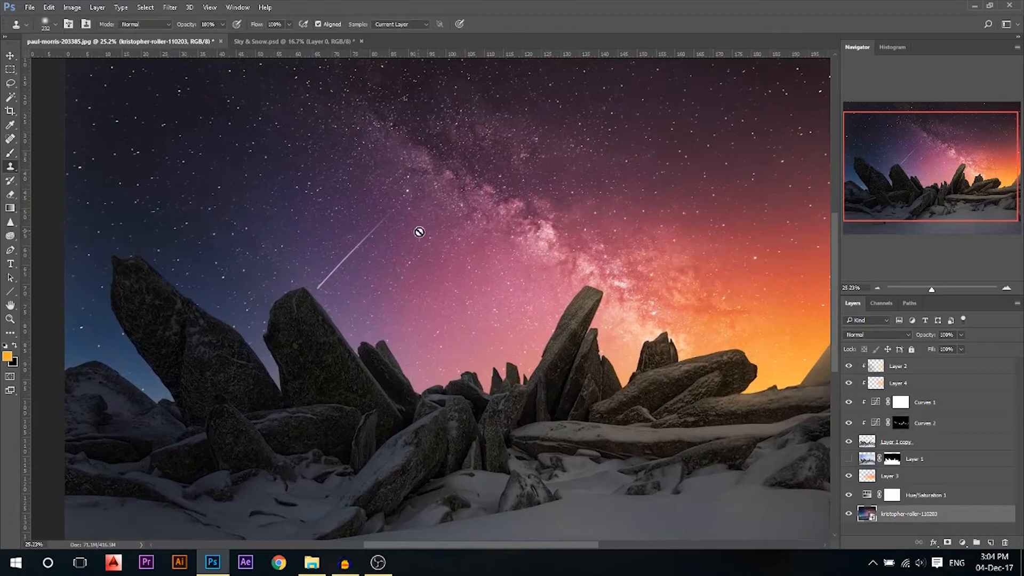
right_click(902, 513)
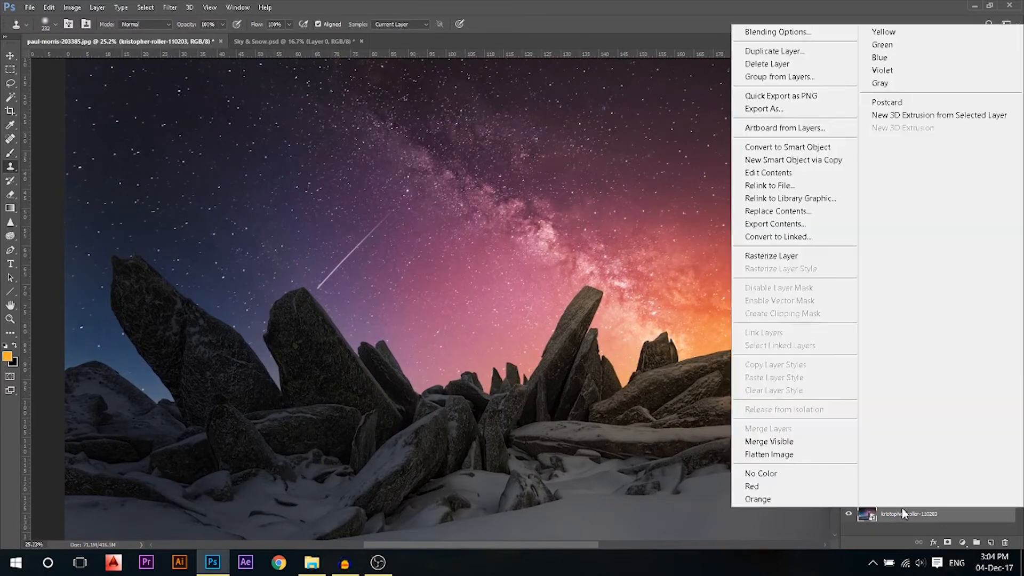
click(767, 258)
Clone away the long diagonal meteor streak and fit the image on screen
scroll(373, 216, up, 3)
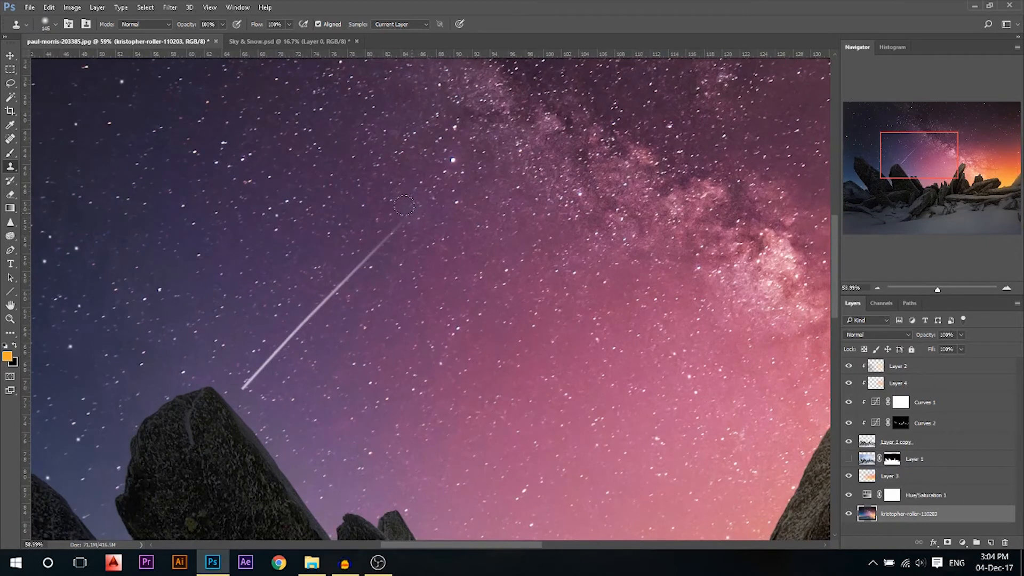
shift+click(235, 380)
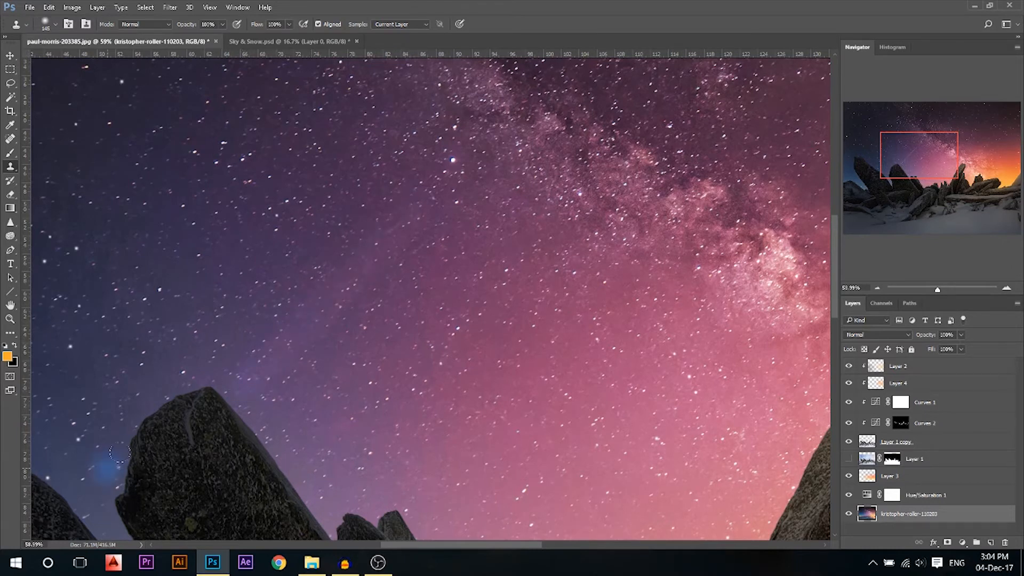
key(ctrl+0)
click(15, 60)
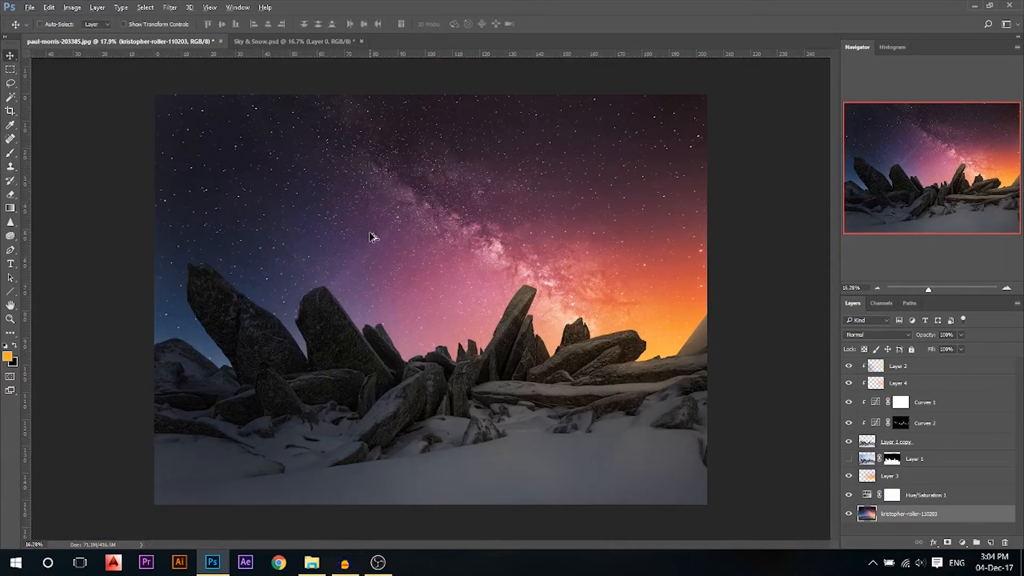
scroll(524, 274, down, 2)
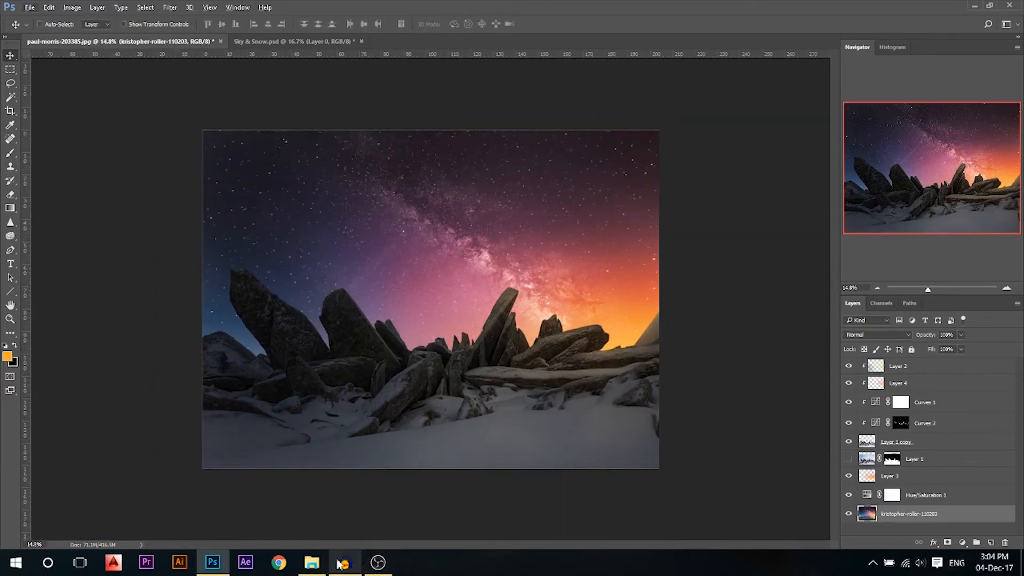
Place the hiker photo from the Stocks folder and move it to the top of the stack
click(312, 563)
double_click(443, 143)
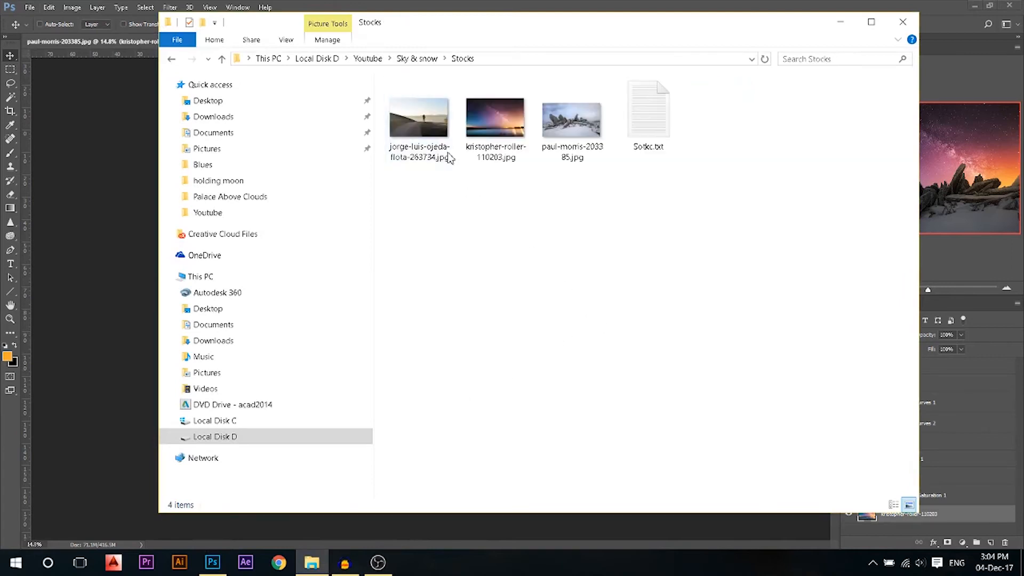
drag(419, 120, 82, 249)
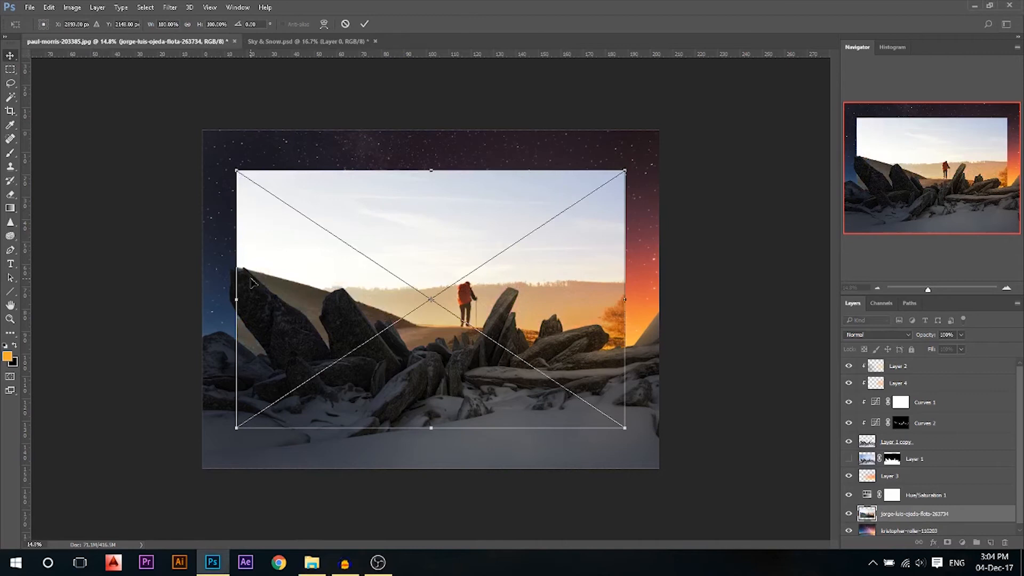
key(Return)
drag(912, 513, 899, 366)
scroll(449, 297, up, 3)
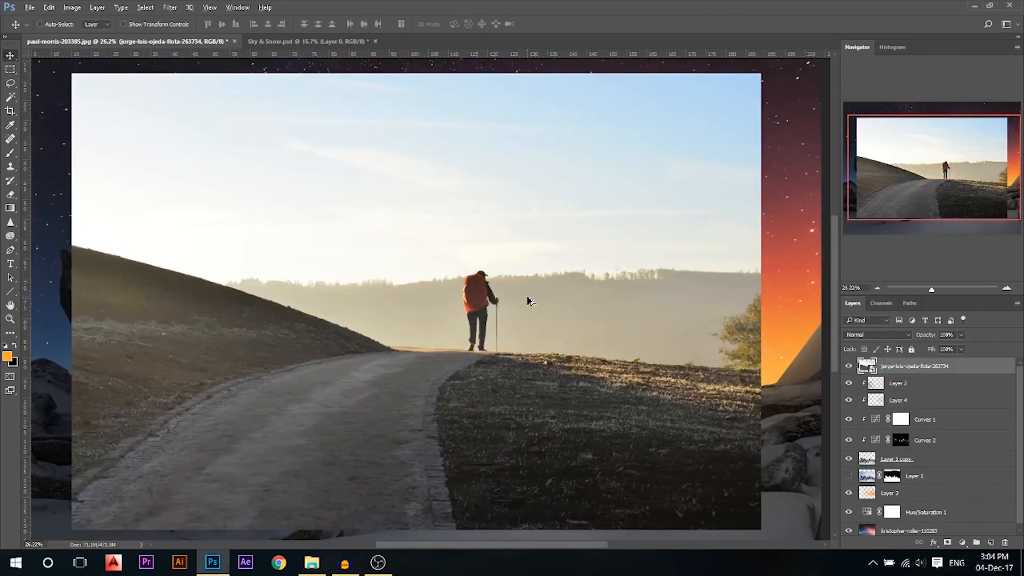
Colour-select the hazy hills, ridge and sky band, then make an inverted layer mask from it
click(12, 101)
scroll(521, 302, up, 3)
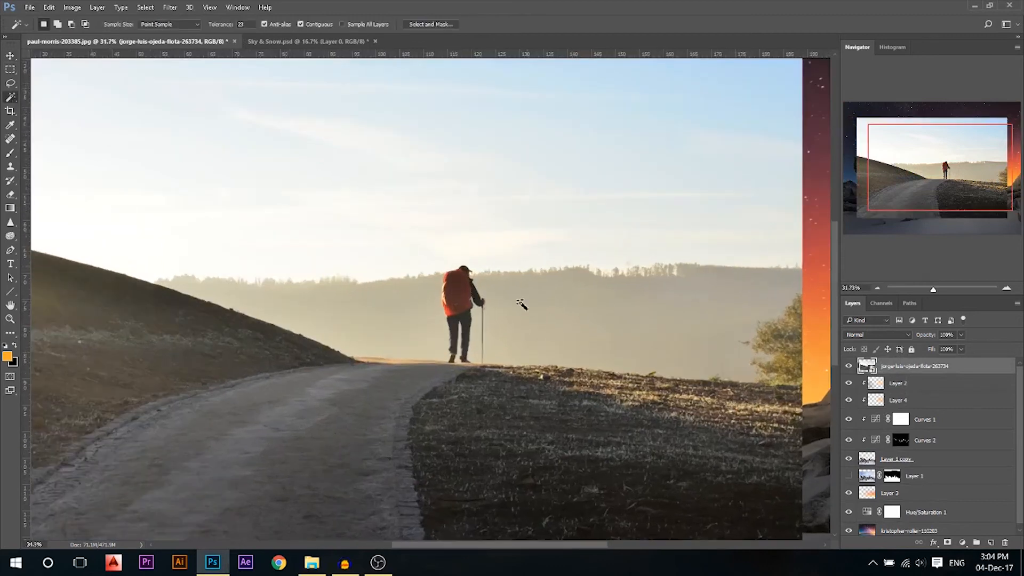
click(499, 280)
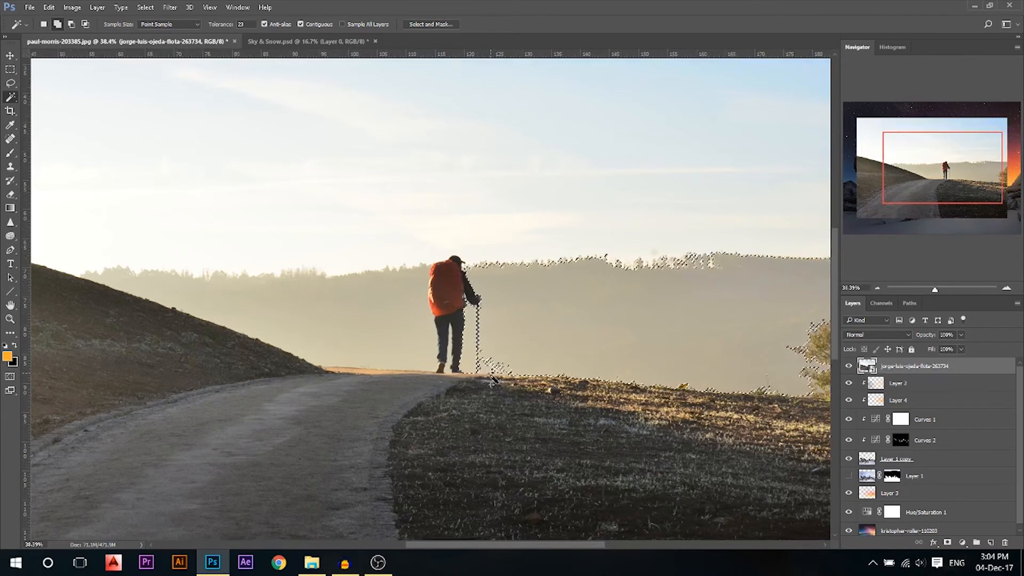
click(479, 274)
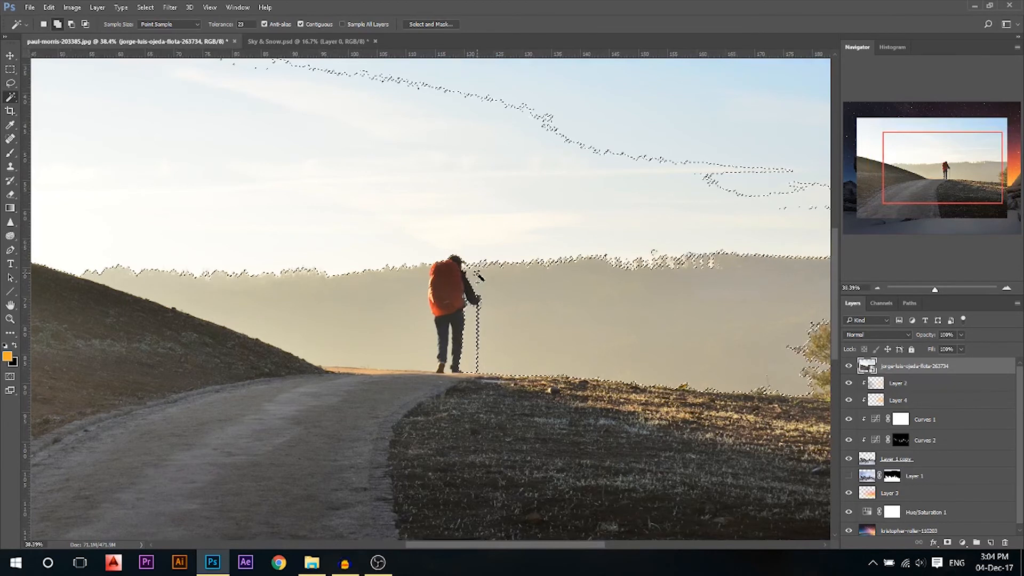
click(425, 291)
click(433, 365)
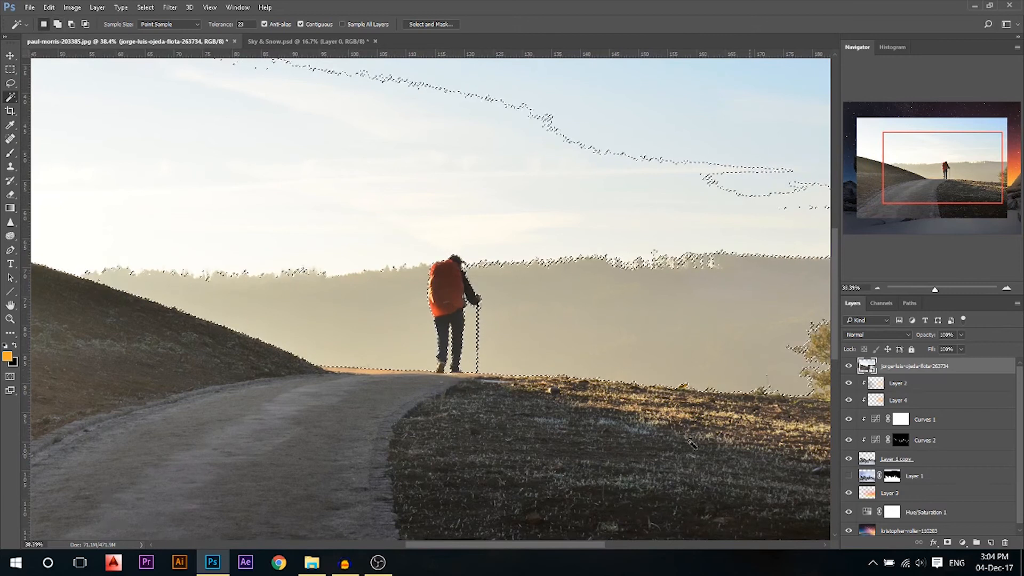
alt+click(947, 542)
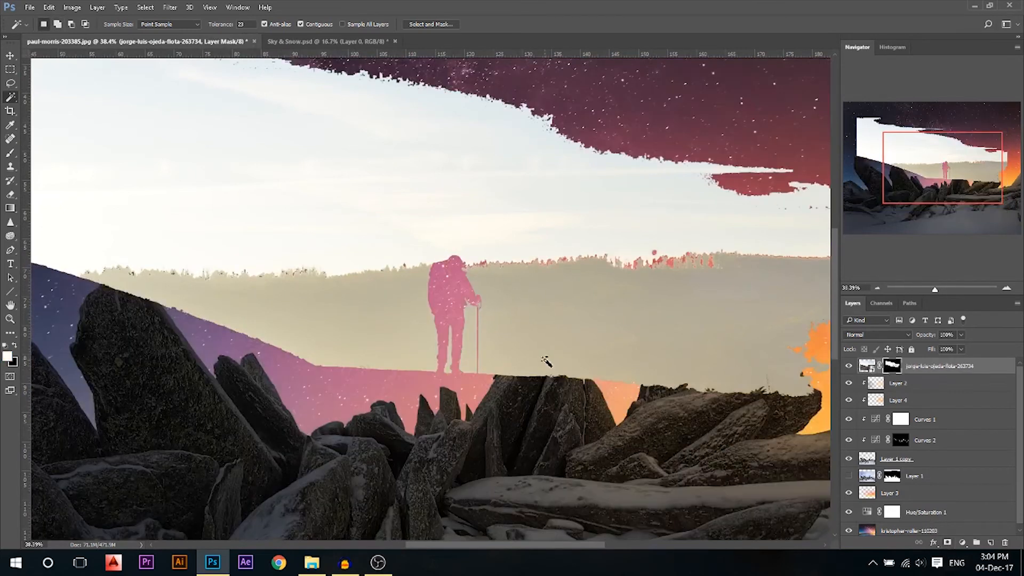
key(ctrl+i)
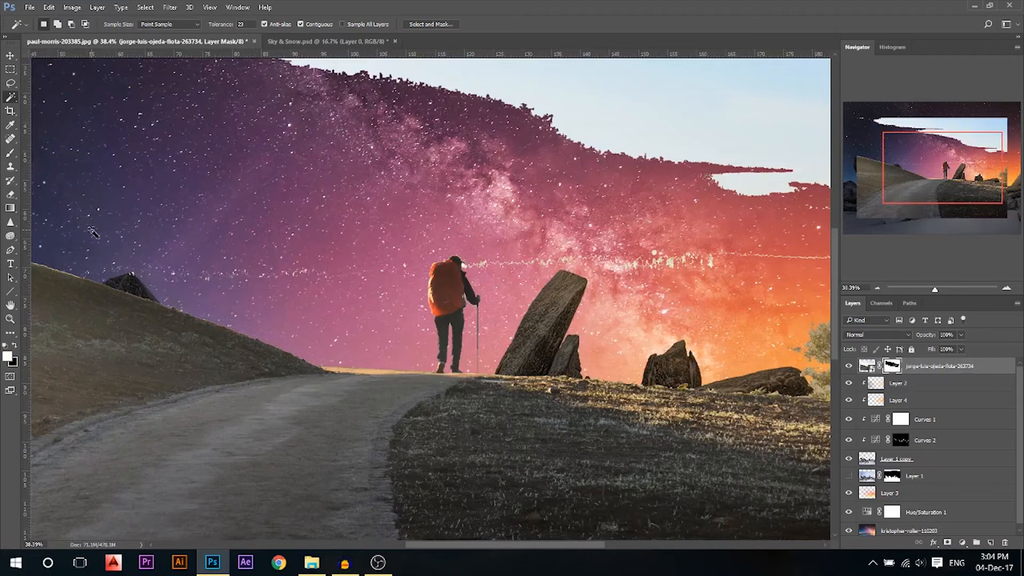
With a hard, full-opacity brush, mask out the bright streak by the hiker and the upper-right sky
key(b)
right_click(282, 173)
click(389, 223)
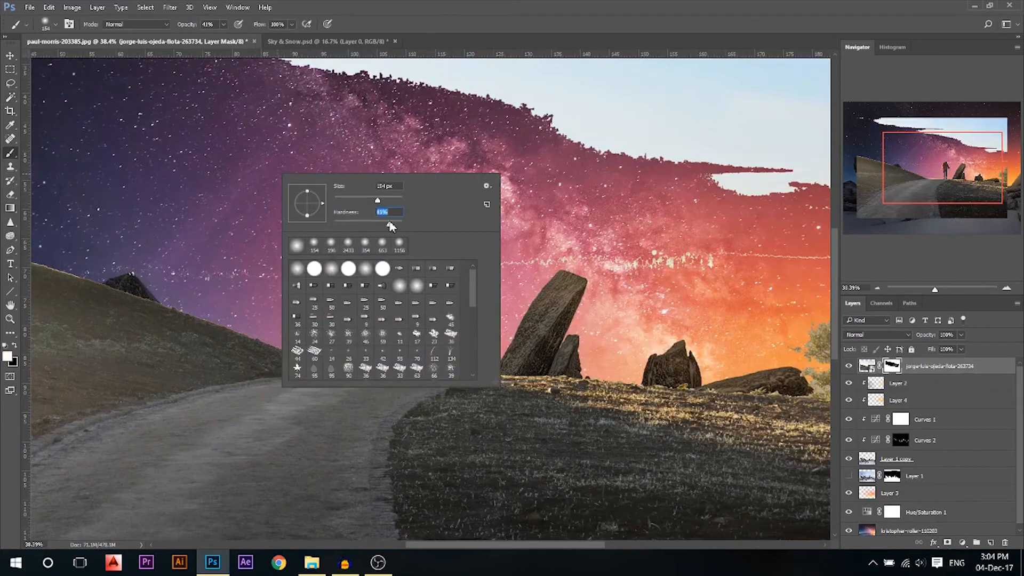
drag(182, 26, 191, 26)
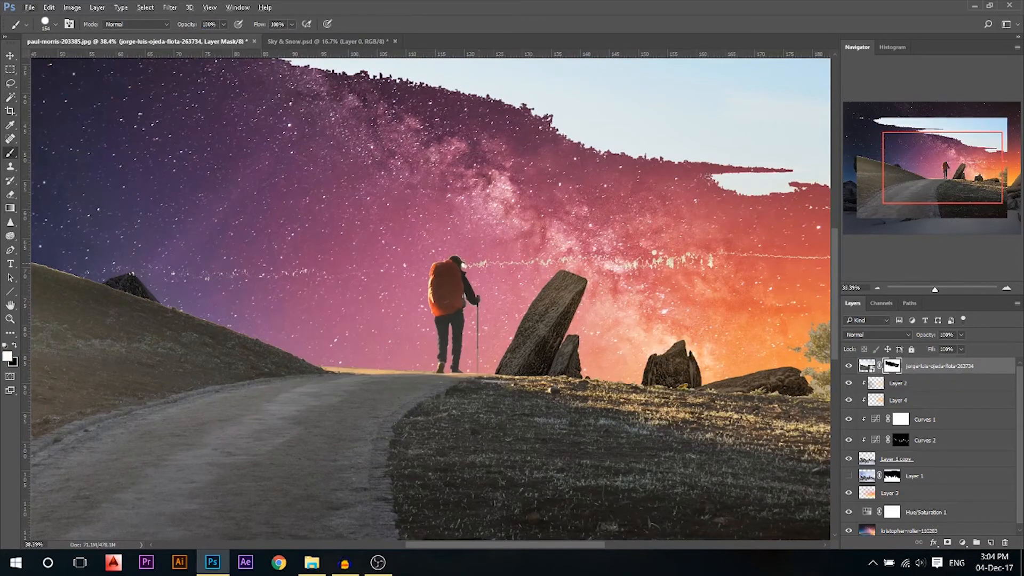
drag(482, 265, 565, 259)
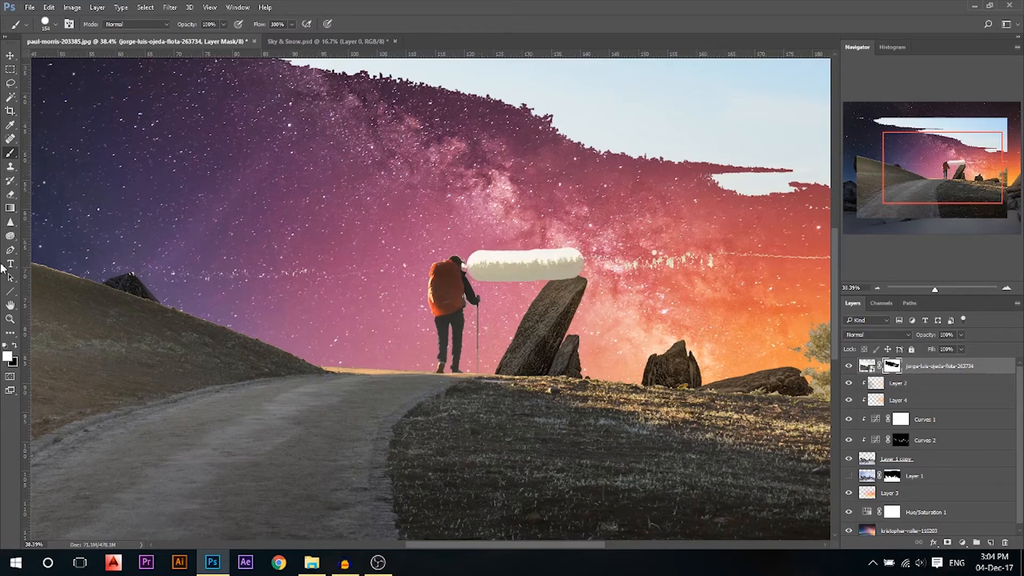
drag(474, 259, 787, 252)
drag(692, 247, 762, 247)
mouse_move(664, 222)
mouse_down()
mouse_move(704, 222)
mouse_move(629, 186)
mouse_move(507, 203)
mouse_move(149, 114)
mouse_move(693, 138)
mouse_move(666, 373)
mouse_move(384, 429)
mouse_move(171, 430)
mouse_move(120, 325)
mouse_move(235, 368)
mouse_move(312, 357)
mouse_move(358, 325)
mouse_up()
Paint out the road and the stone slab on the mask, working carefully around the hiker
key(ctrl+0)
mouse_move(327, 276)
mouse_down()
mouse_move(379, 233)
mouse_move(380, 341)
mouse_move(395, 368)
mouse_up()
scroll(520, 338, up, 4)
mouse_move(549, 344)
mouse_down()
mouse_move(549, 356)
mouse_move(629, 381)
mouse_move(635, 374)
mouse_up()
drag(559, 390, 484, 373)
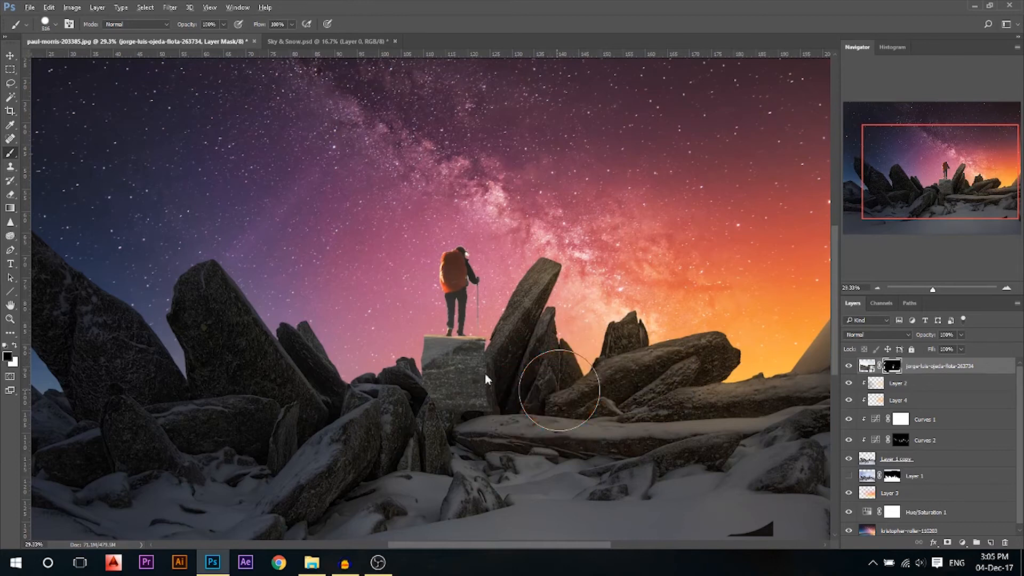
scroll(485, 372, up, 1)
drag(419, 413, 387, 402)
mouse_move(417, 366)
mouse_down()
mouse_move(428, 376)
mouse_move(481, 368)
mouse_up()
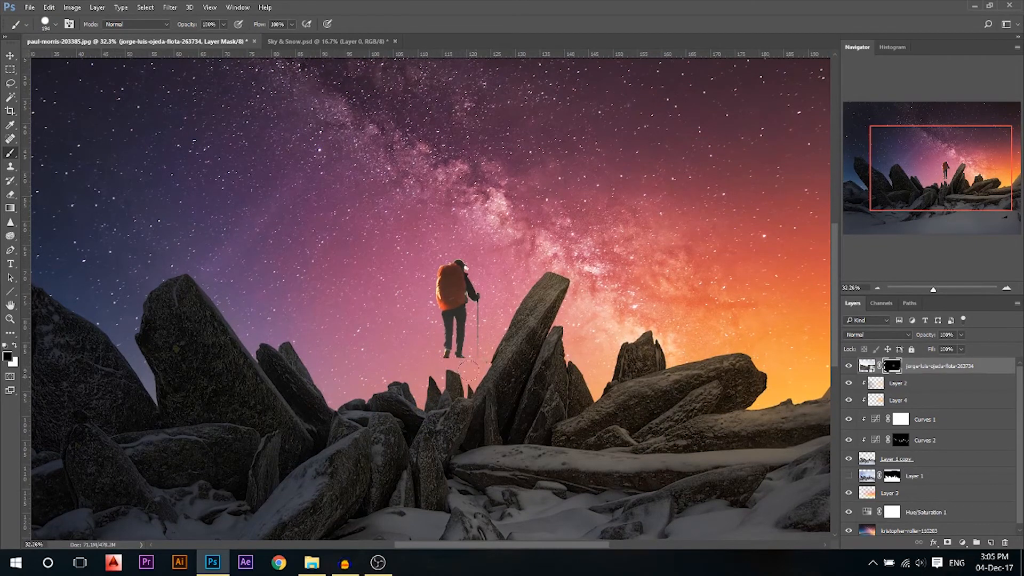
mouse_move(480, 247)
mouse_down()
mouse_move(472, 277)
mouse_move(438, 275)
mouse_move(461, 279)
mouse_up()
scroll(473, 278, up, 11)
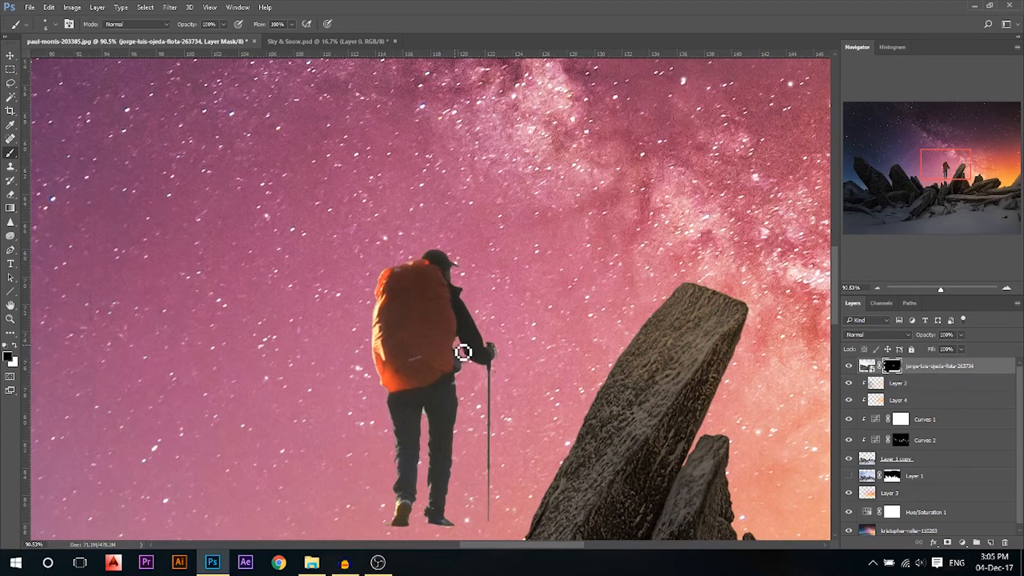
scroll(466, 345, down, 5)
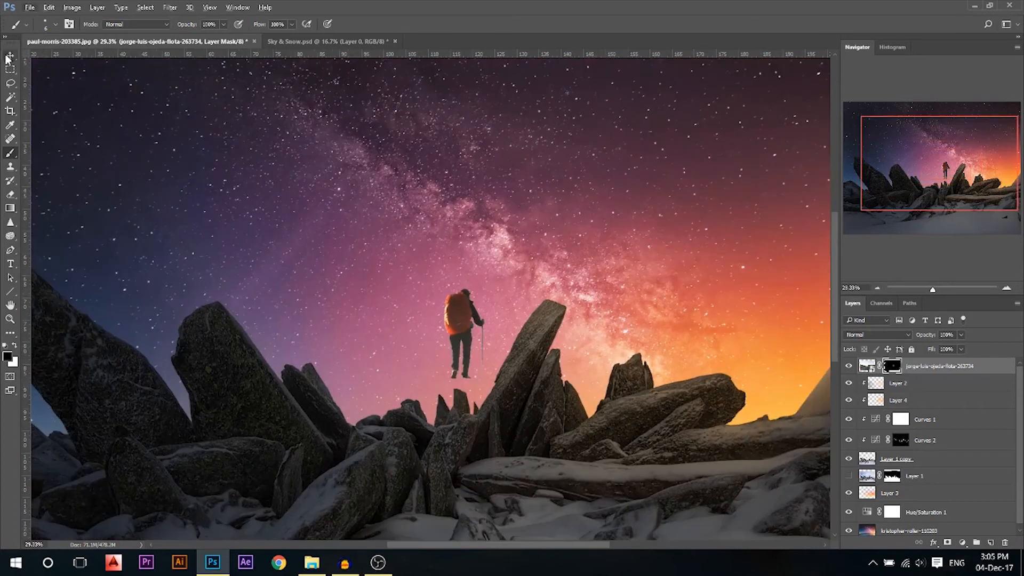
Position the hiker over the rocks and add a vertical guide running through him
key(v)
drag(473, 303, 398, 361)
click(617, 457)
scroll(398, 360, down, 1)
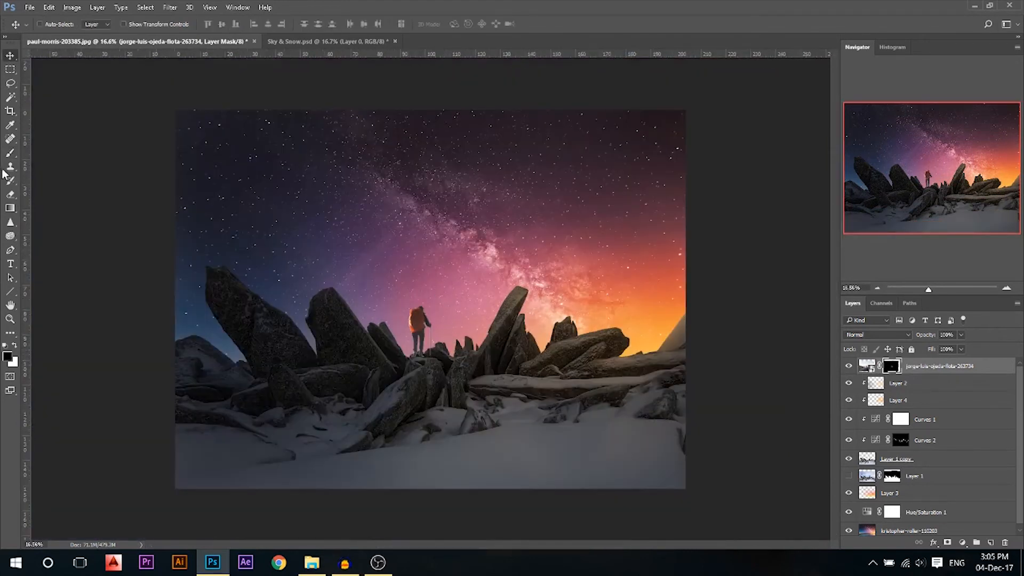
drag(28, 167, 431, 73)
drag(438, 73, 432, 73)
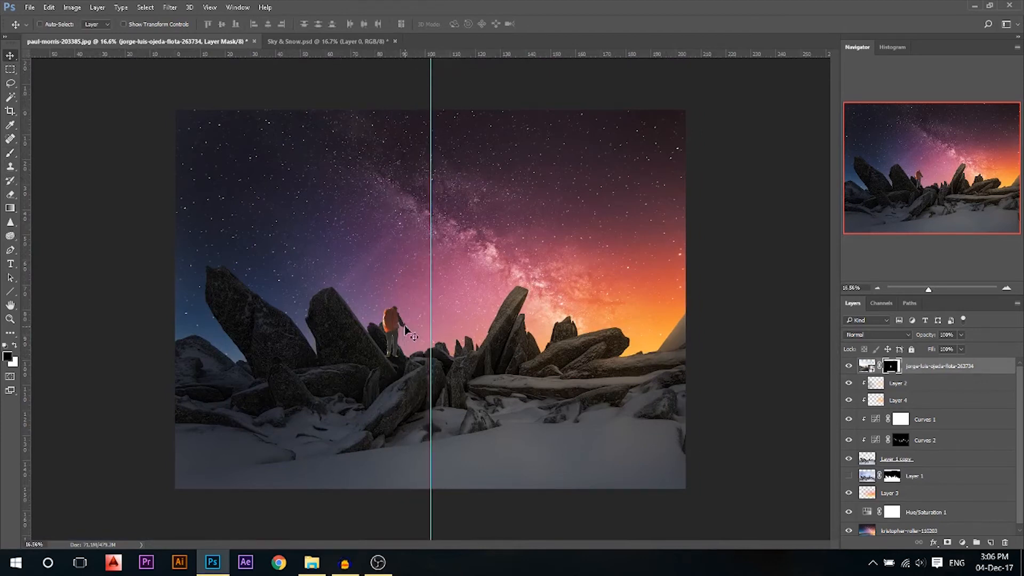
drag(398, 336, 444, 338)
Scale the hiker down to about 57% and settle him onto the central rock
key(ctrl+t)
drag(611, 176, 516, 236)
mouse_move(471, 292)
mouse_down()
mouse_move(501, 273)
mouse_move(491, 297)
mouse_up()
key(Left)
key(Left)
key(Left)
key(Left)
key(Left)
key(Left)
key(Return)
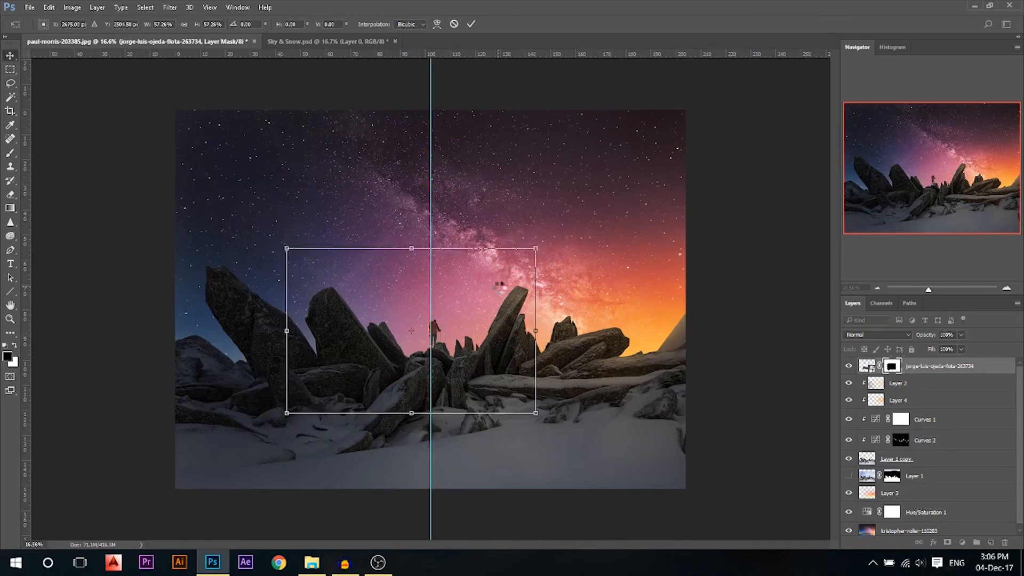
scroll(445, 349, up, 6)
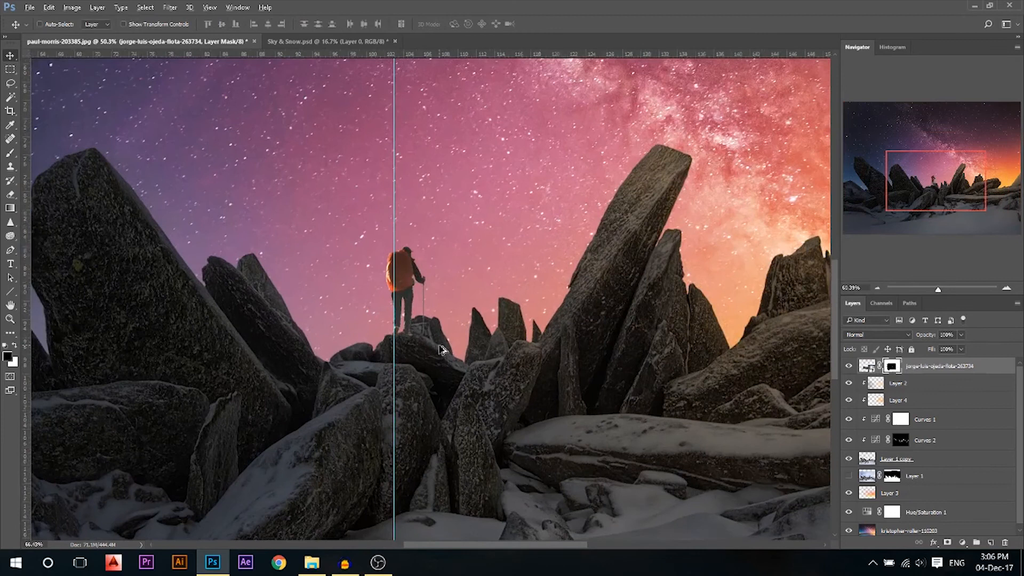
scroll(443, 349, up, 1)
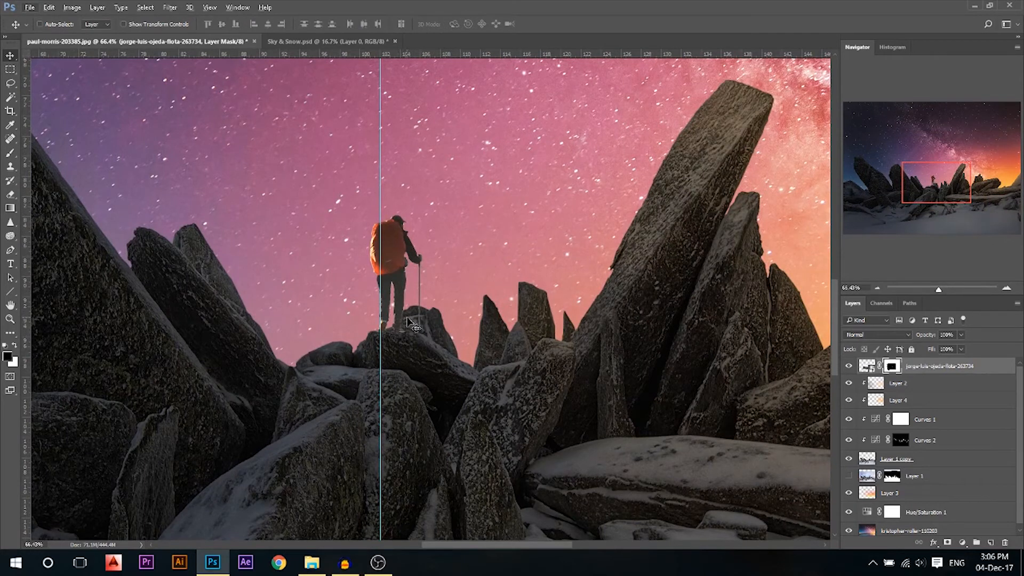
scroll(1004, 455, down, 1)
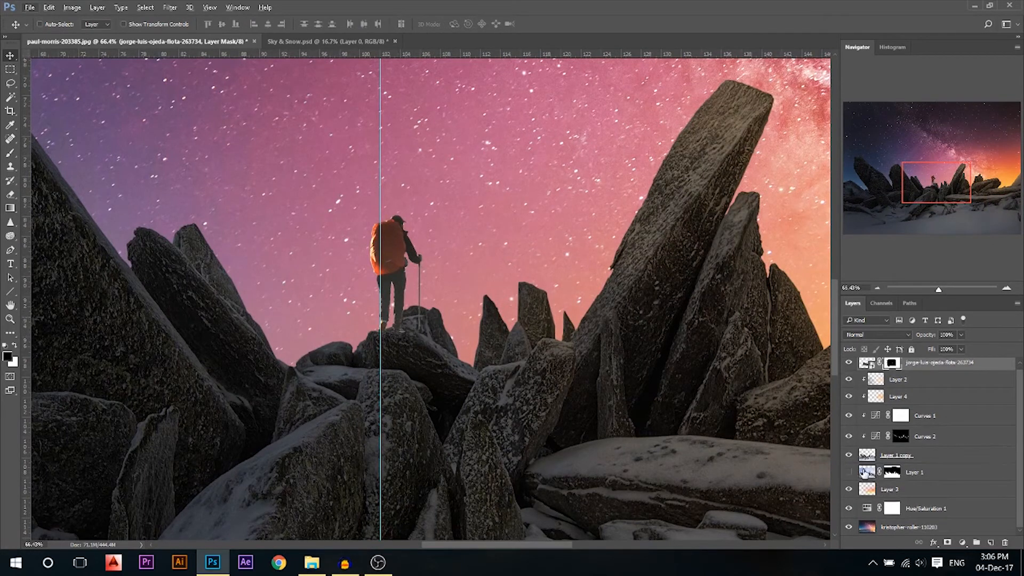
click(870, 460)
Draw a polygonal lasso selection around the hiker's foot and rock edge, then deselect it
click(11, 84)
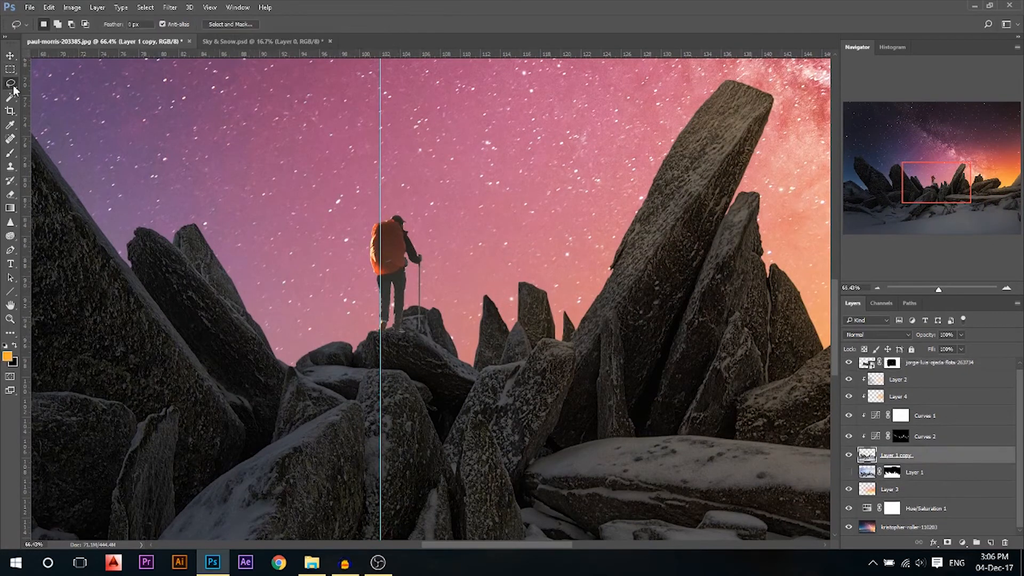
click(49, 94)
click(395, 323)
click(458, 356)
click(463, 313)
double_click(430, 239)
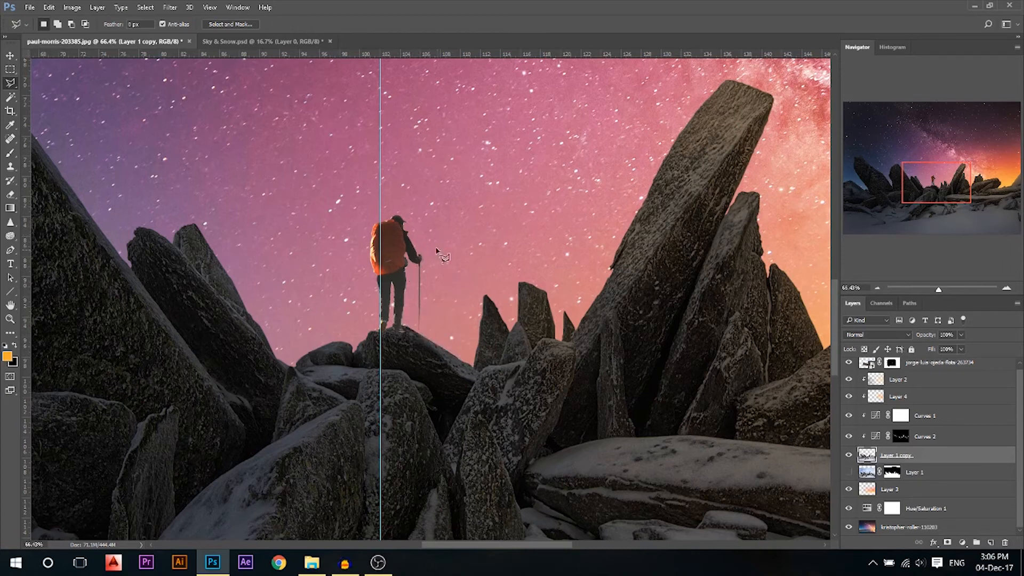
key(ctrl+d)
Flip the hiker horizontally, set him back on the central rock, and remove the vertical guide
key(v)
click(405, 278)
scroll(404, 276, down, 5)
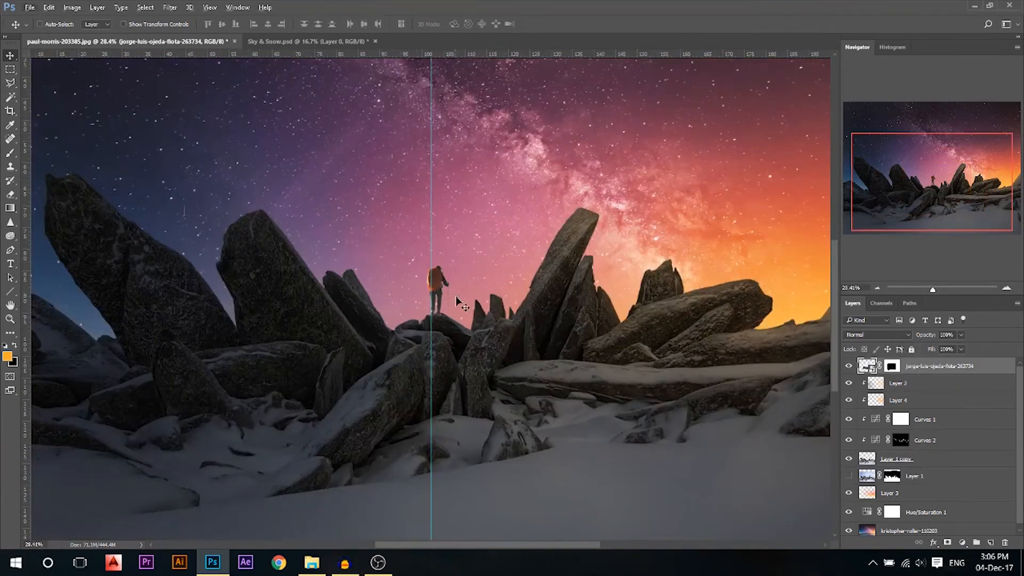
scroll(458, 303, down, 3)
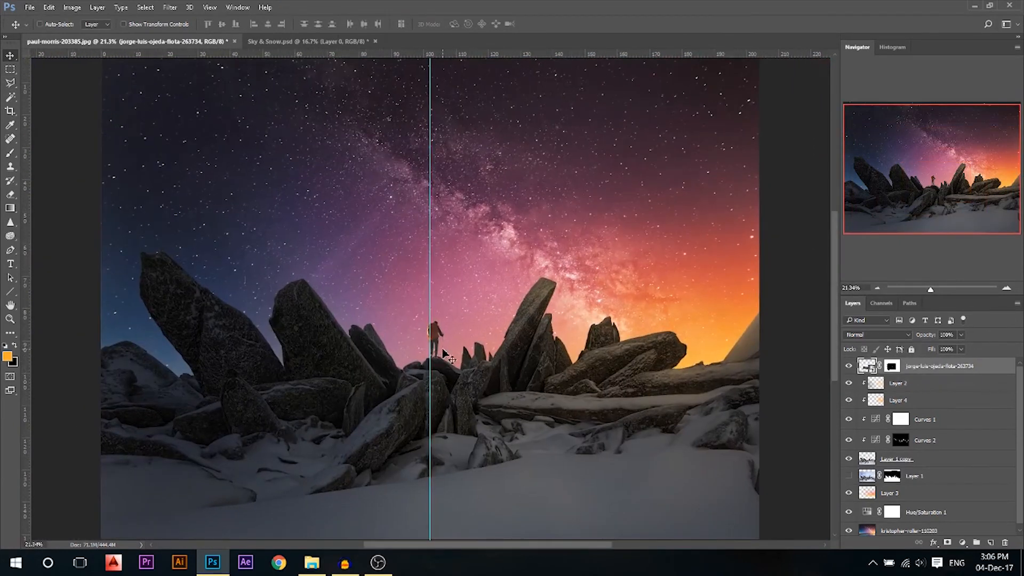
key(ctrl+t)
right_click(442, 341)
click(514, 514)
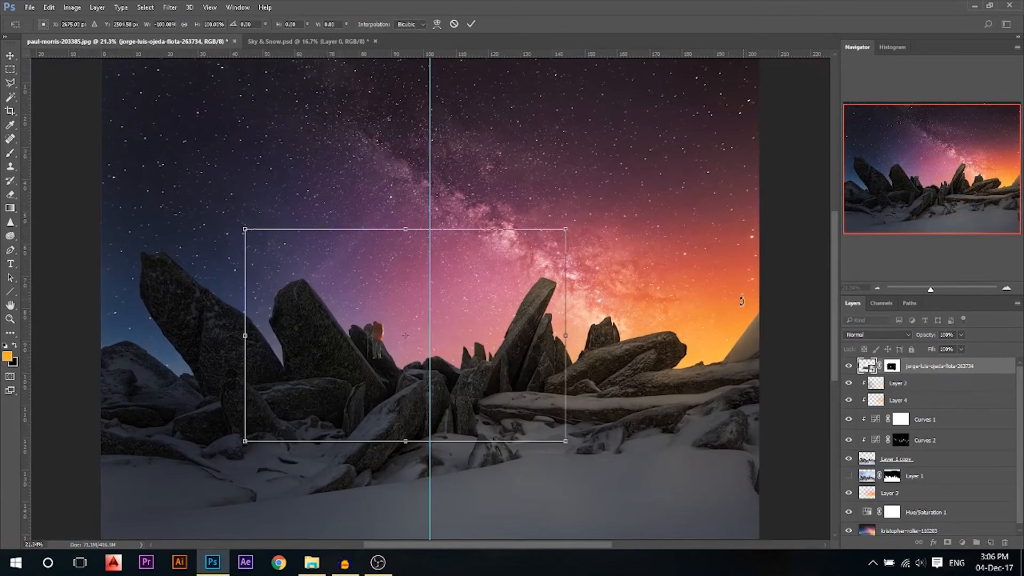
drag(354, 350, 432, 342)
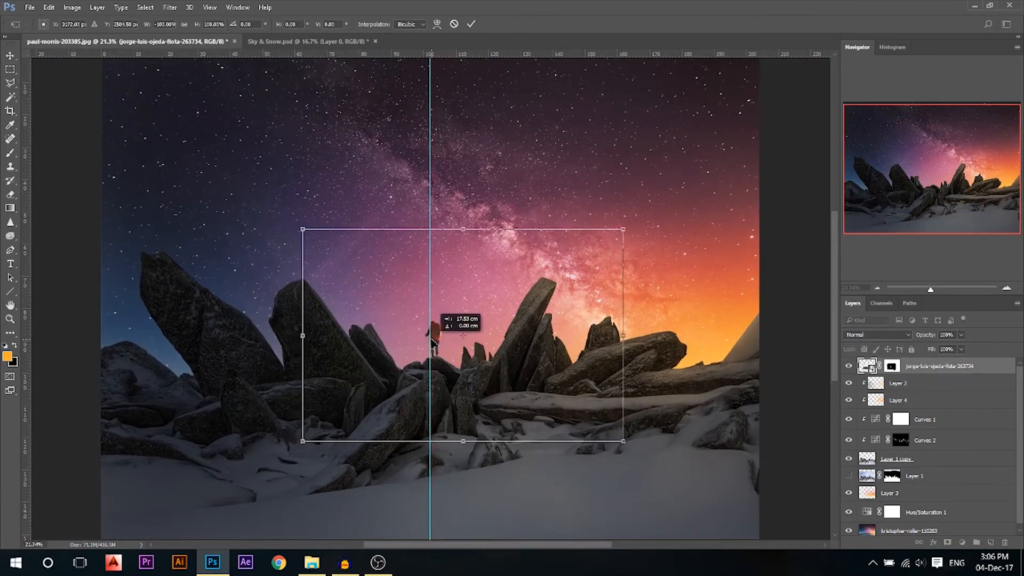
key(Return)
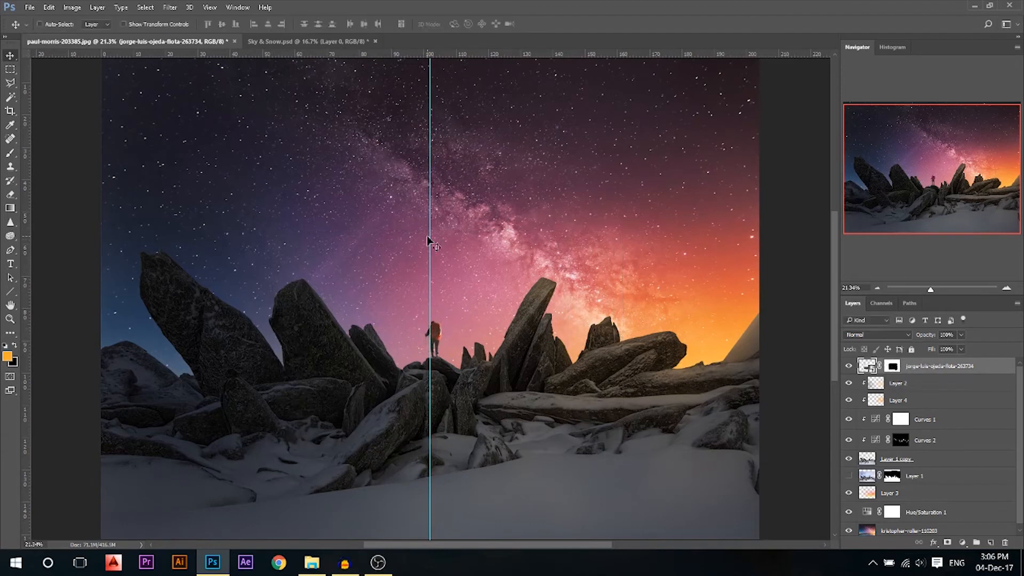
drag(433, 236, 5, 233)
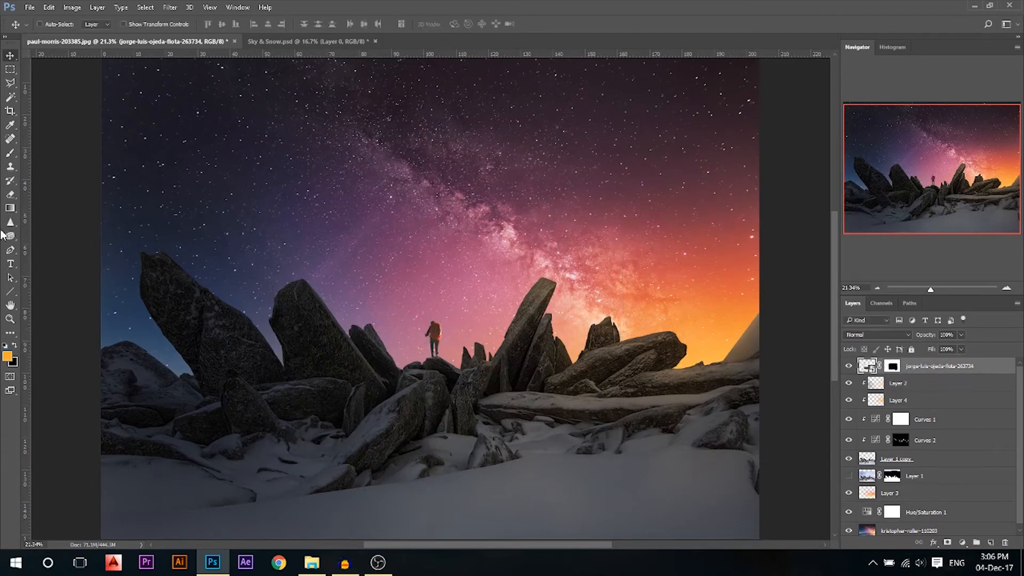
click(962, 543)
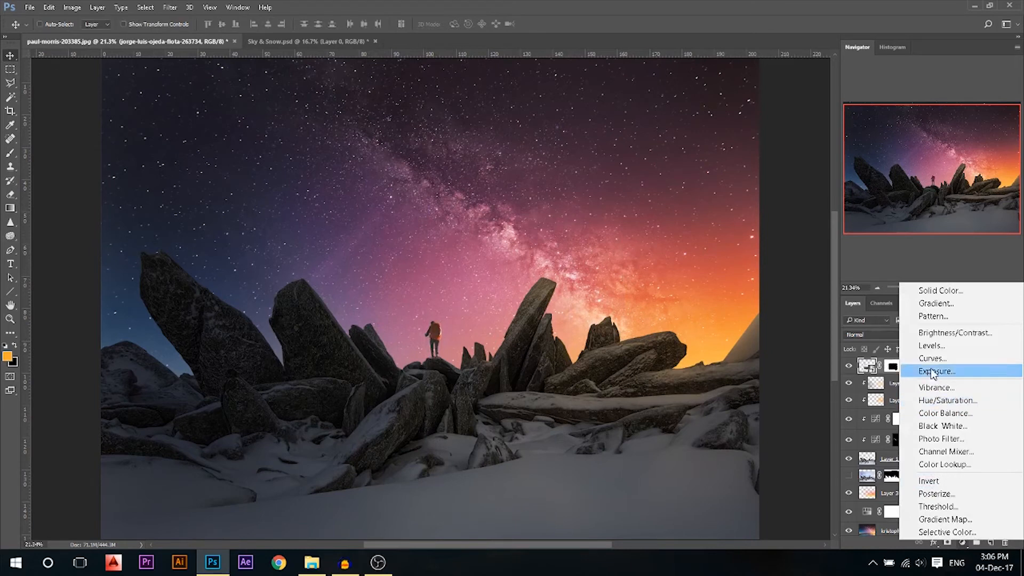
Add a Curves 3 layer clipped to the hiker, pulling the top point down and shaping the midtones
click(876, 365)
click(756, 279)
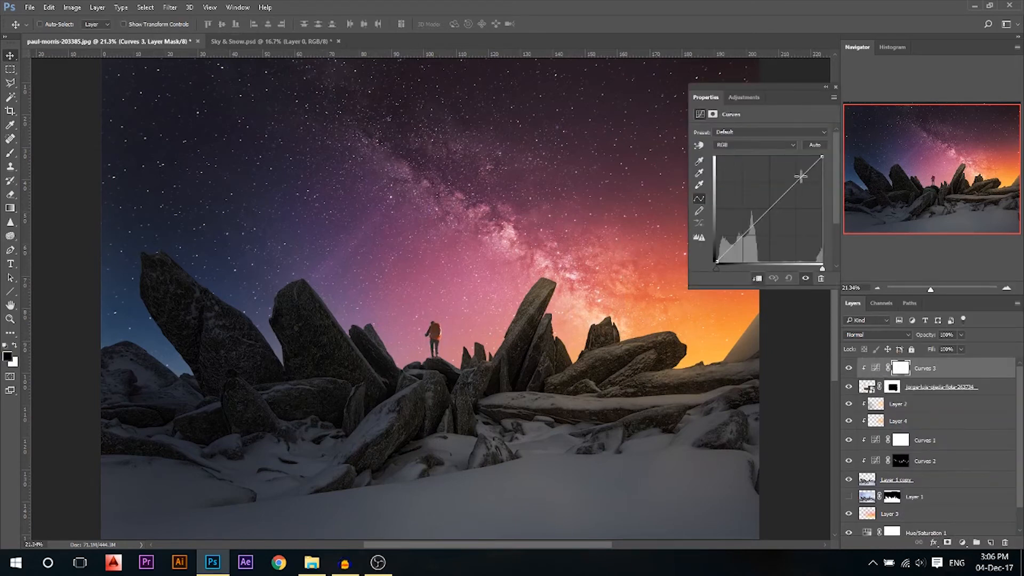
drag(821, 158, 827, 201)
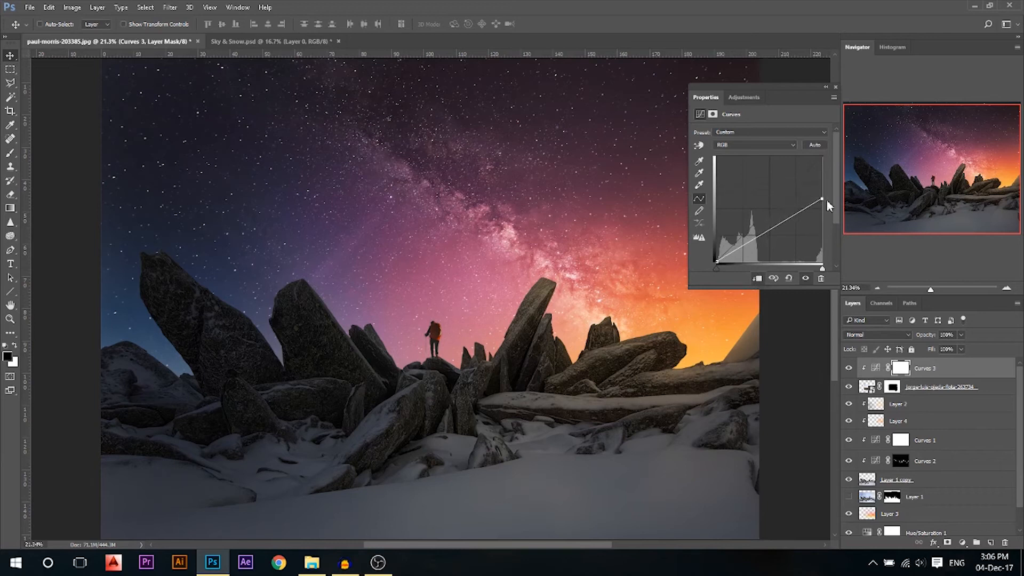
scroll(460, 339, down, 1)
drag(735, 253, 744, 250)
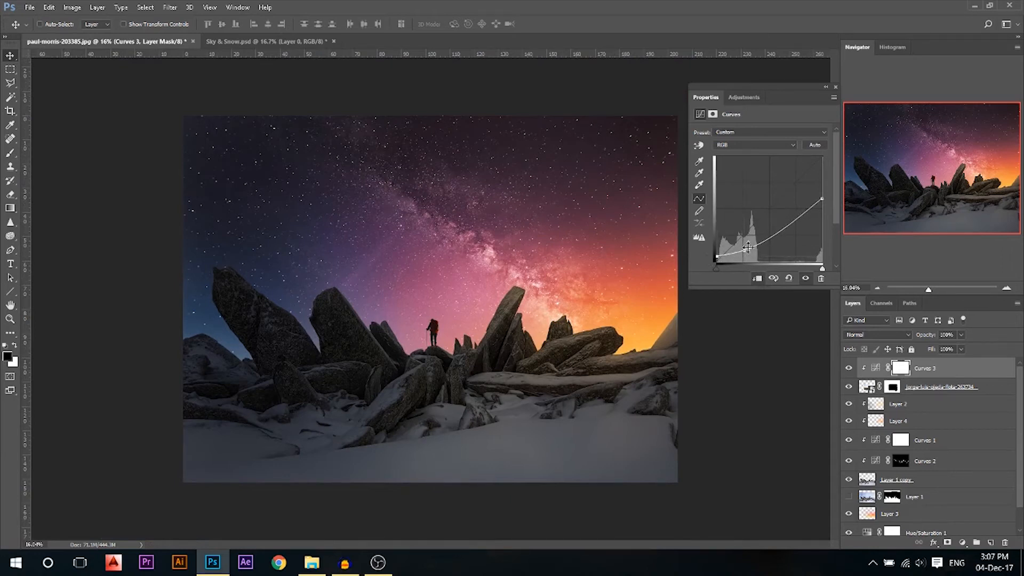
drag(745, 249, 747, 245)
drag(815, 203, 829, 167)
drag(746, 250, 747, 245)
click(829, 84)
scroll(461, 355, up, 5)
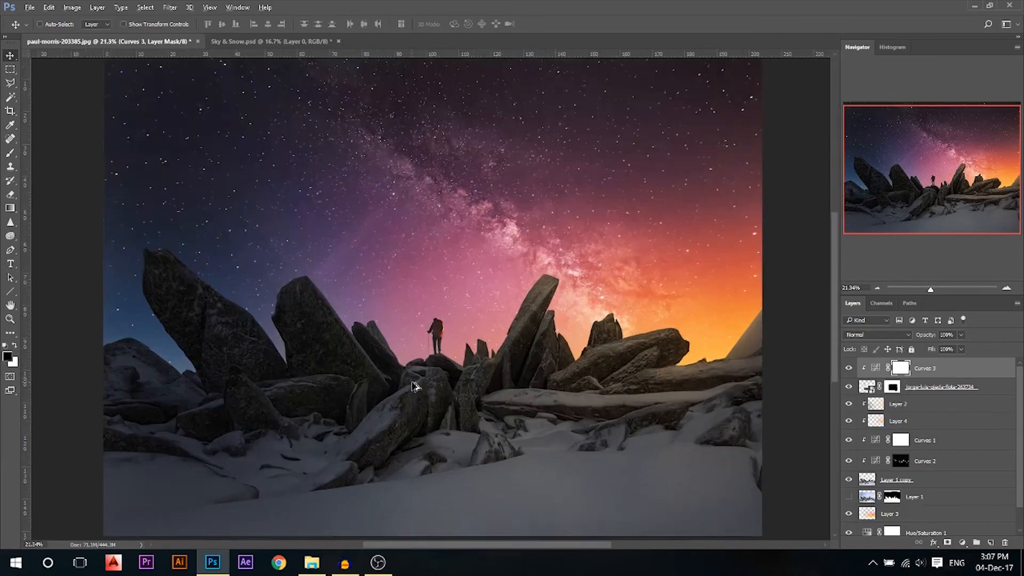
scroll(462, 354, up, 1)
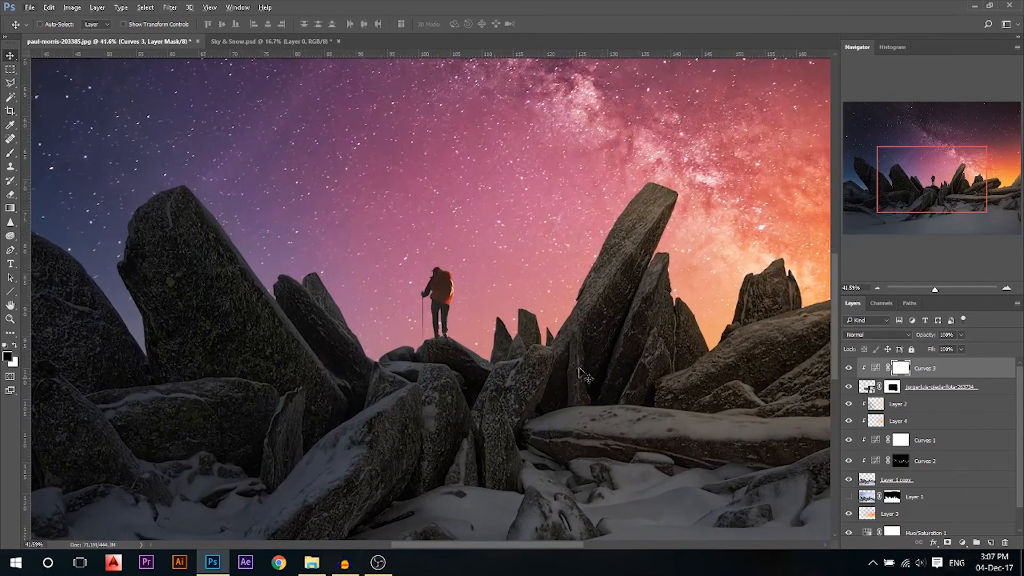
Create a new layer clipped above Curves 3 and set up a soft brush of about 139 px
click(991, 543)
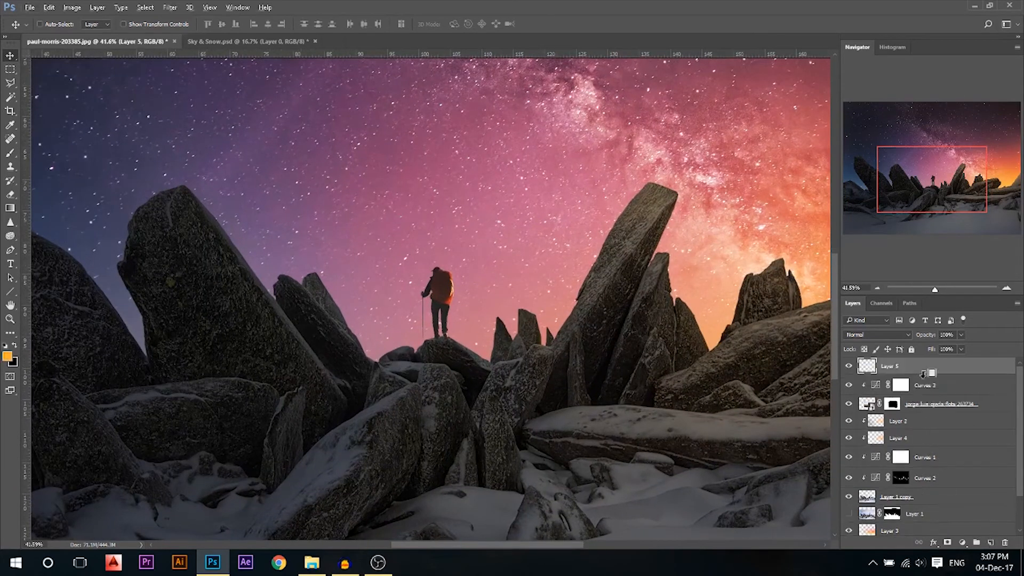
alt+click(922, 374)
key(b)
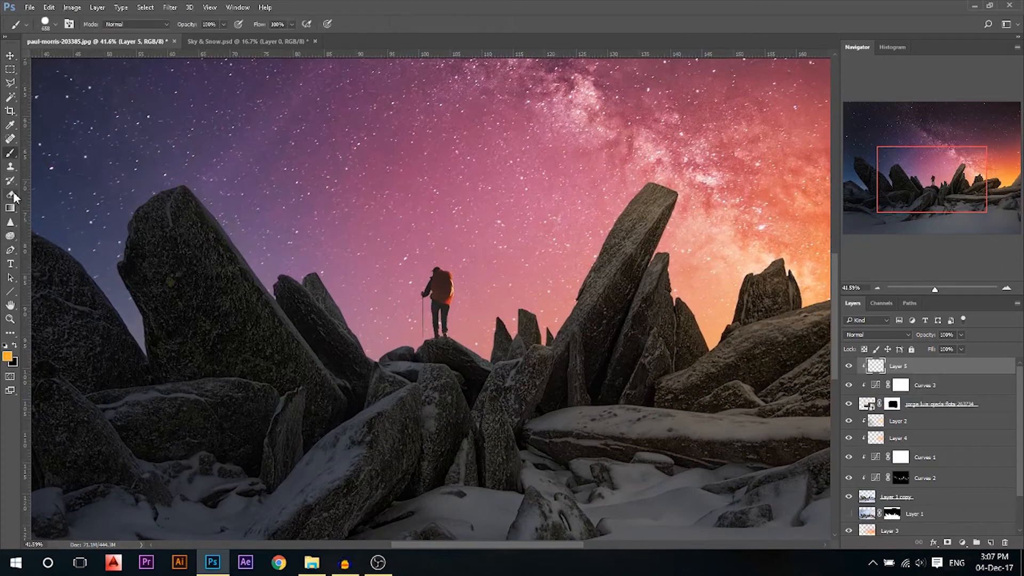
drag(467, 311, 403, 309)
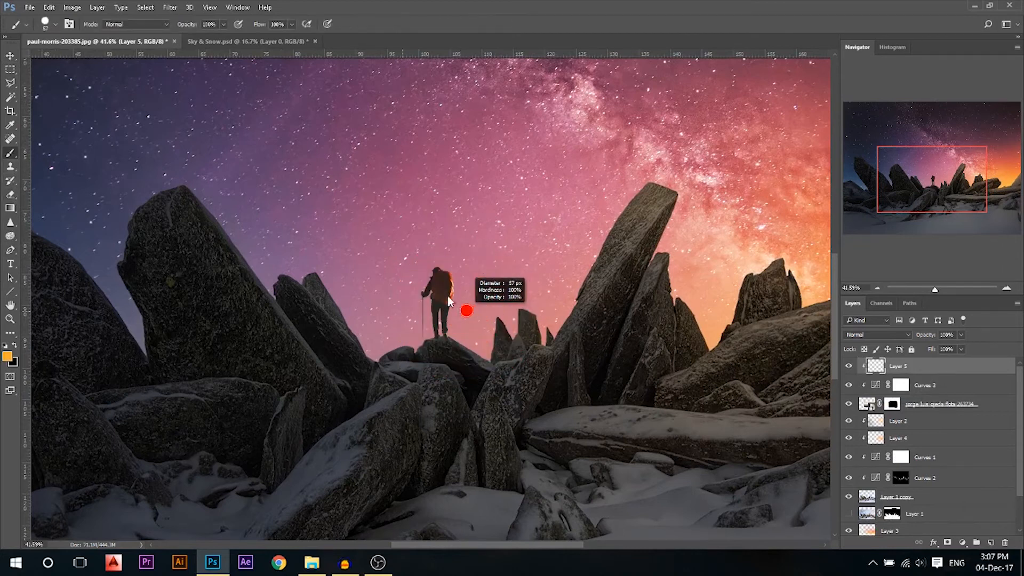
right_click(534, 250)
drag(574, 299, 569, 299)
drag(462, 304, 471, 306)
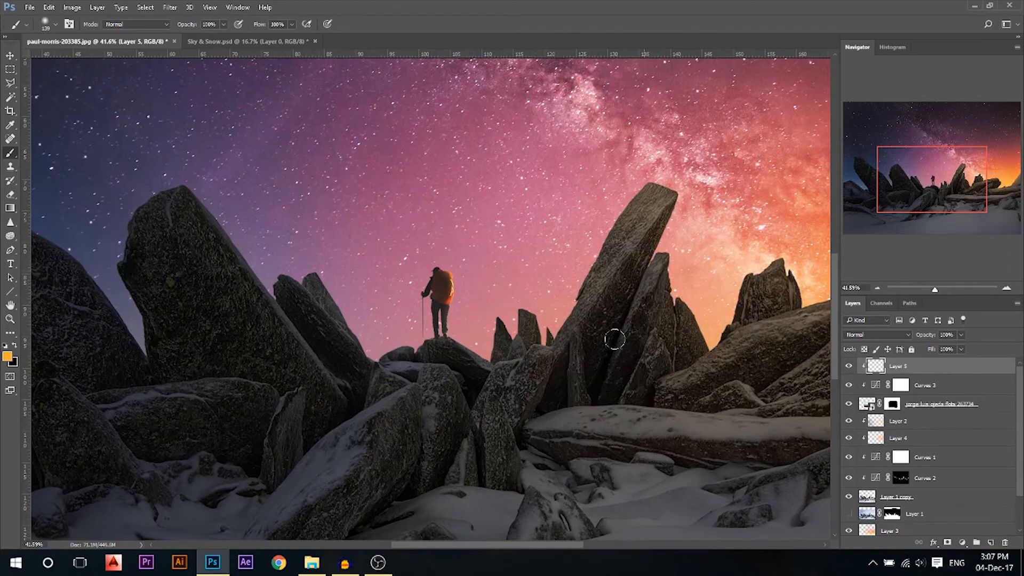
Blend the orange paint layer over the hiker in Overlay mode
click(870, 335)
click(856, 440)
click(11, 56)
scroll(679, 374, down, 3)
scroll(464, 365, down, 3)
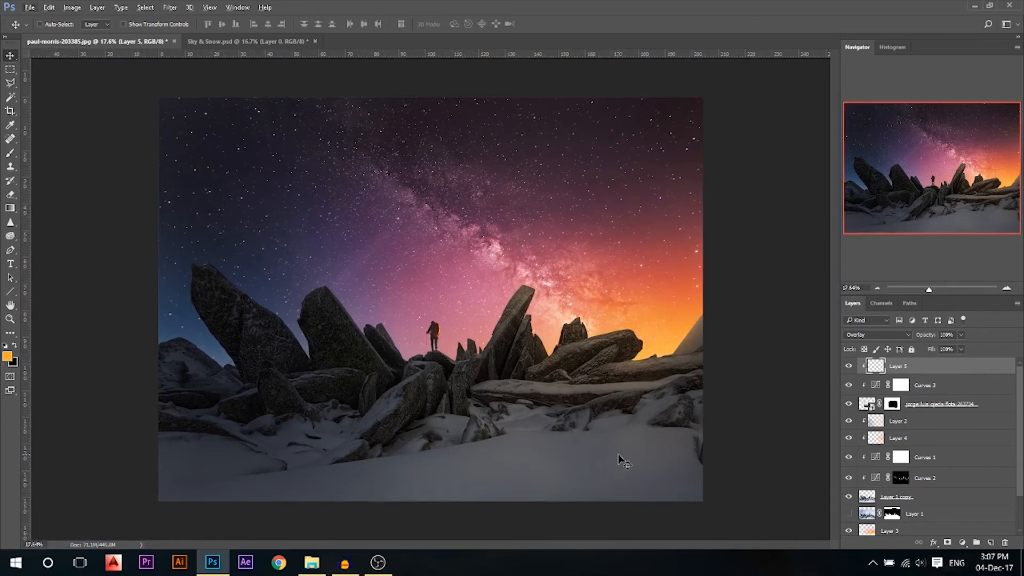
scroll(942, 451, down, 2)
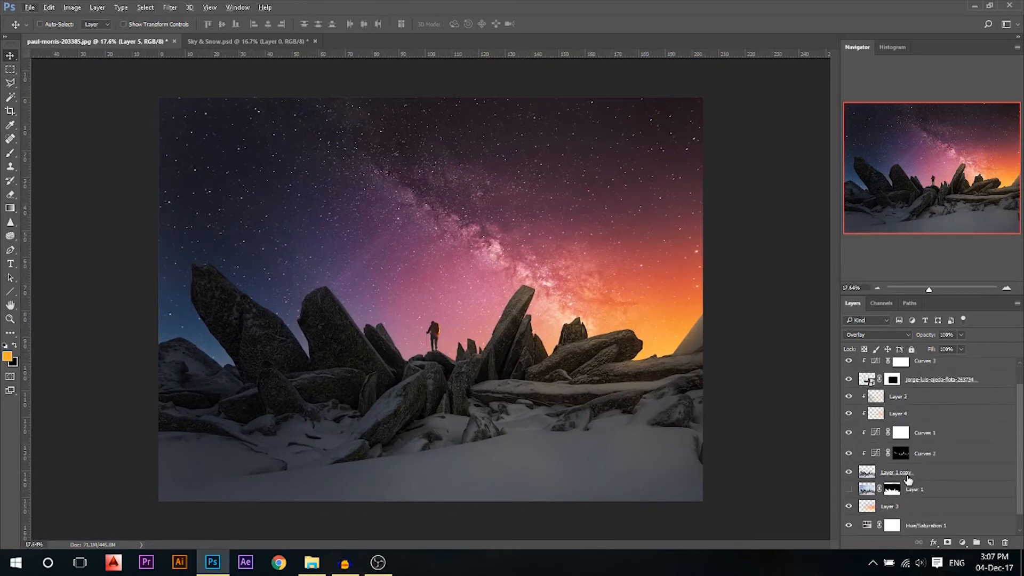
Duplicate Layer 1 copy to the top, shift it down-right and rotate it to about -23.55°
scroll(906, 478, up, 1)
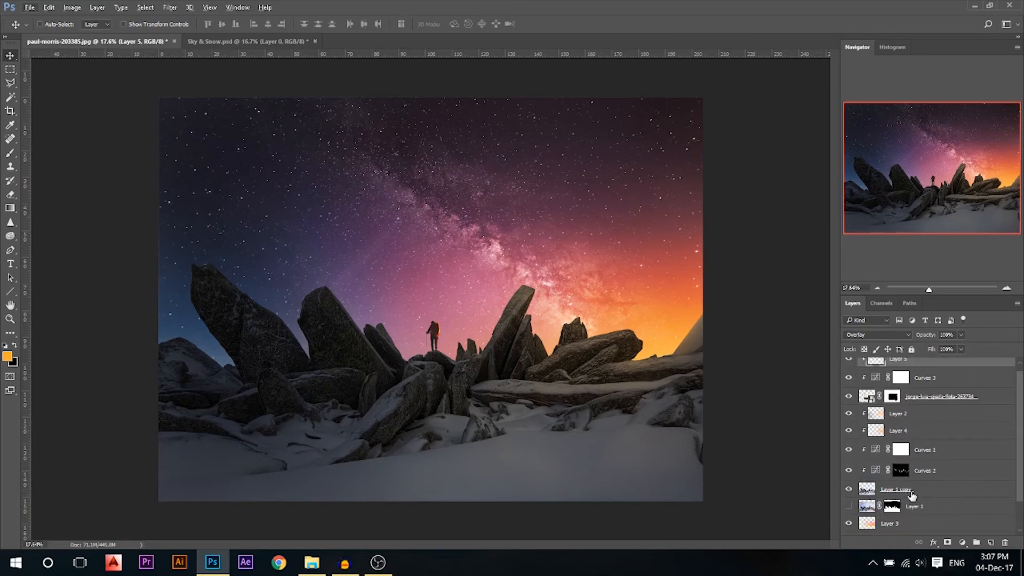
click(912, 491)
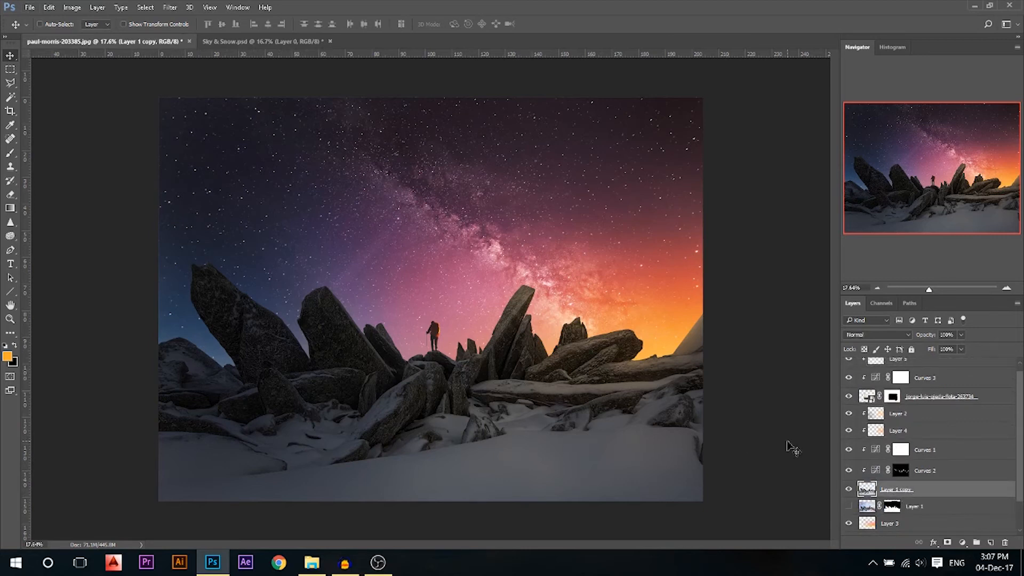
scroll(896, 454, up, 1)
drag(927, 499, 929, 364)
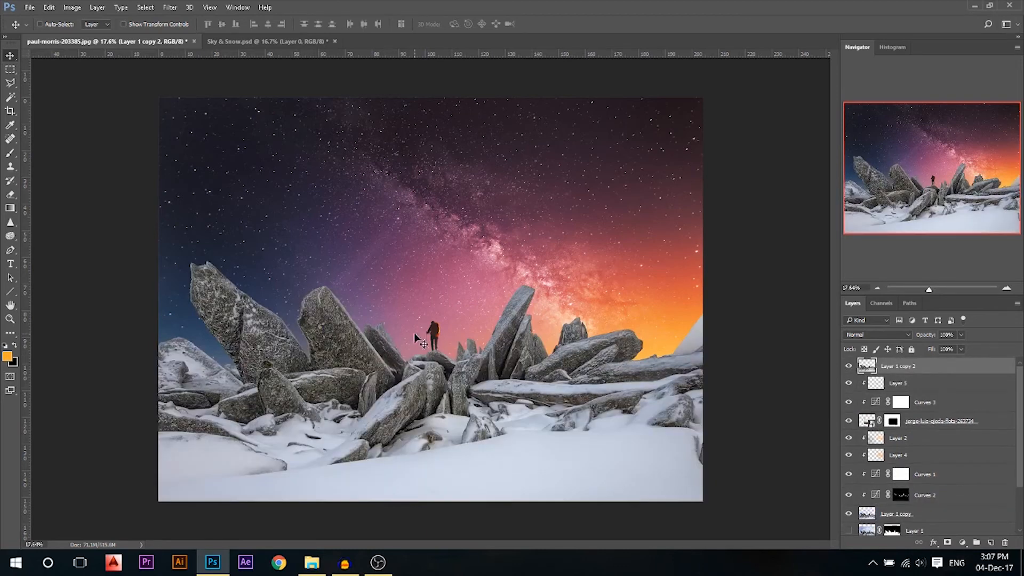
scroll(477, 397, down, 1)
drag(475, 395, 582, 448)
key(ctrl+t)
drag(742, 207, 684, 447)
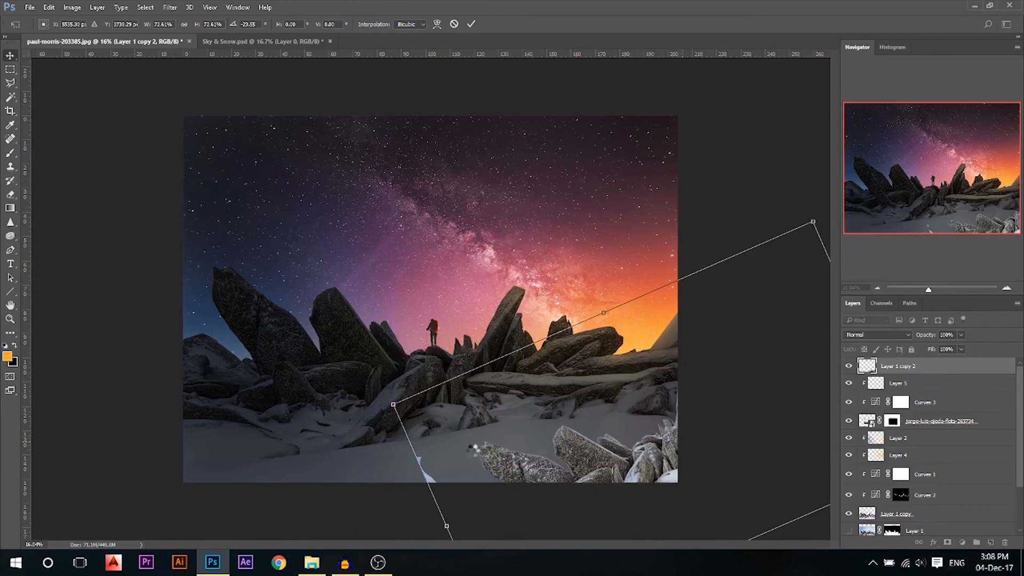
key(e)
drag(417, 450, 382, 447)
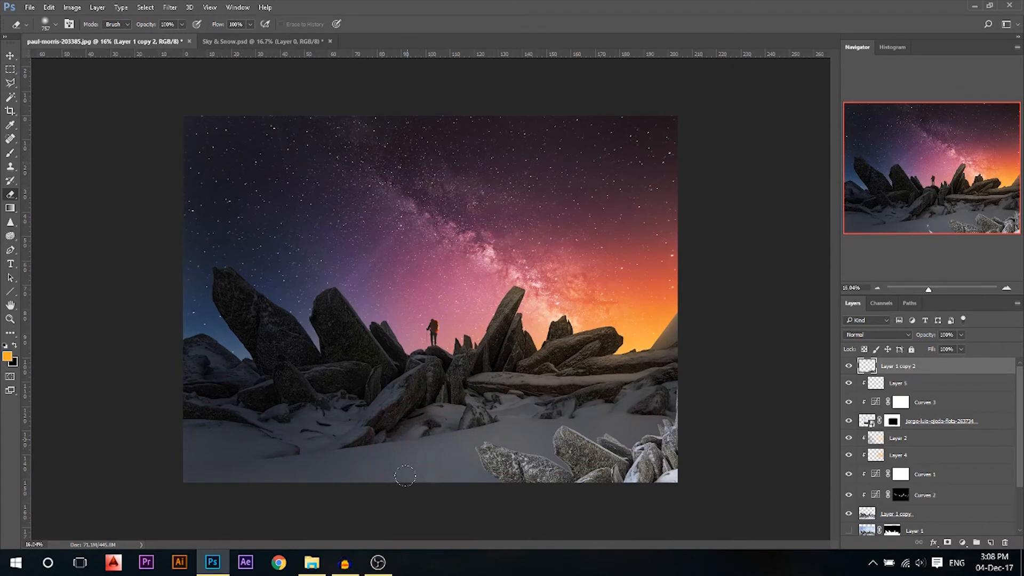
key(v)
Make a second rock copy in the left corner, scaled to 93%, rotated 41.46°, with its snow strip erased
alt+drag(661, 475, 282, 488)
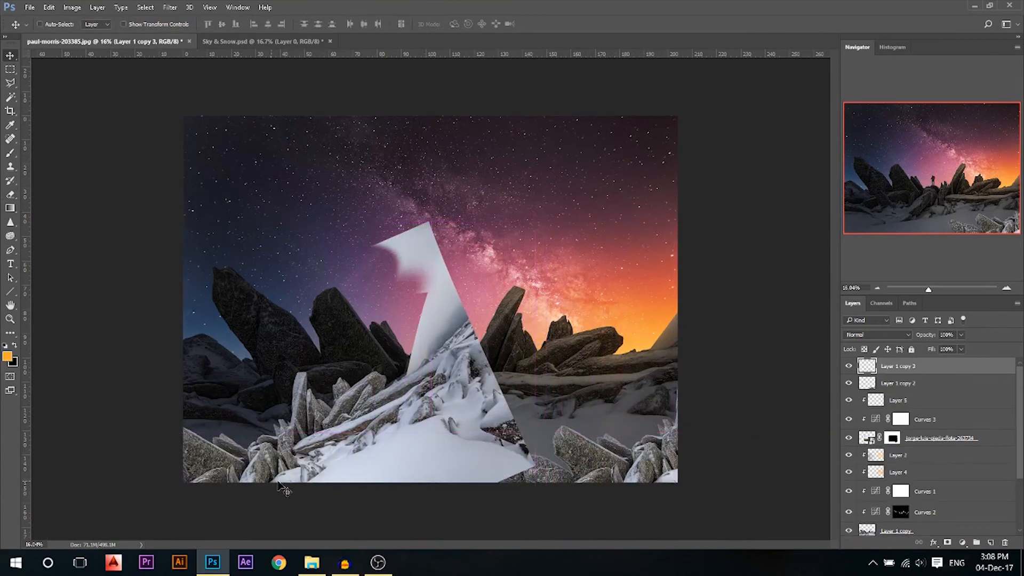
key(ctrl+t)
drag(546, 213, 639, 347)
drag(452, 423, 346, 452)
drag(205, 141, 173, 198)
drag(516, 282, 475, 289)
drag(317, 466, 331, 435)
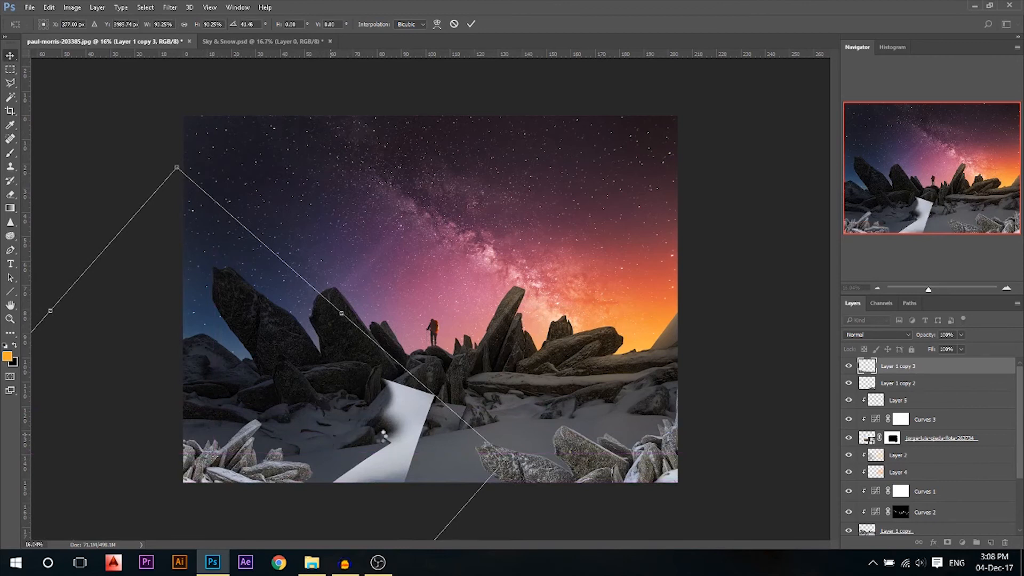
key(Return)
key(e)
mouse_move(408, 382)
mouse_down()
mouse_move(395, 453)
mouse_move(368, 470)
mouse_move(376, 466)
mouse_move(355, 465)
mouse_up()
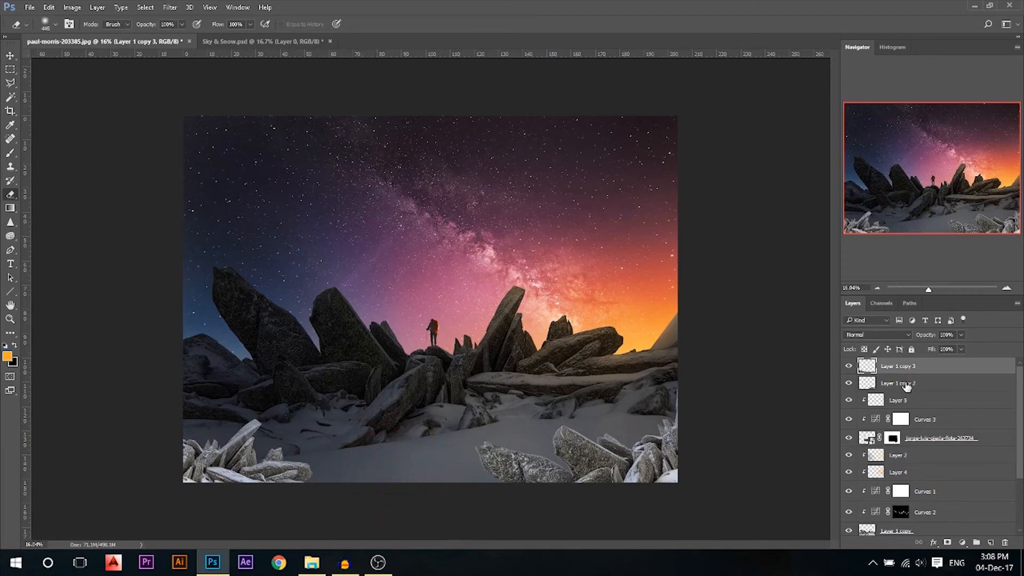
Merge Layer 1 copy 2 and Layer 1 copy 3 into one foreground rock layer
shift+click(906, 383)
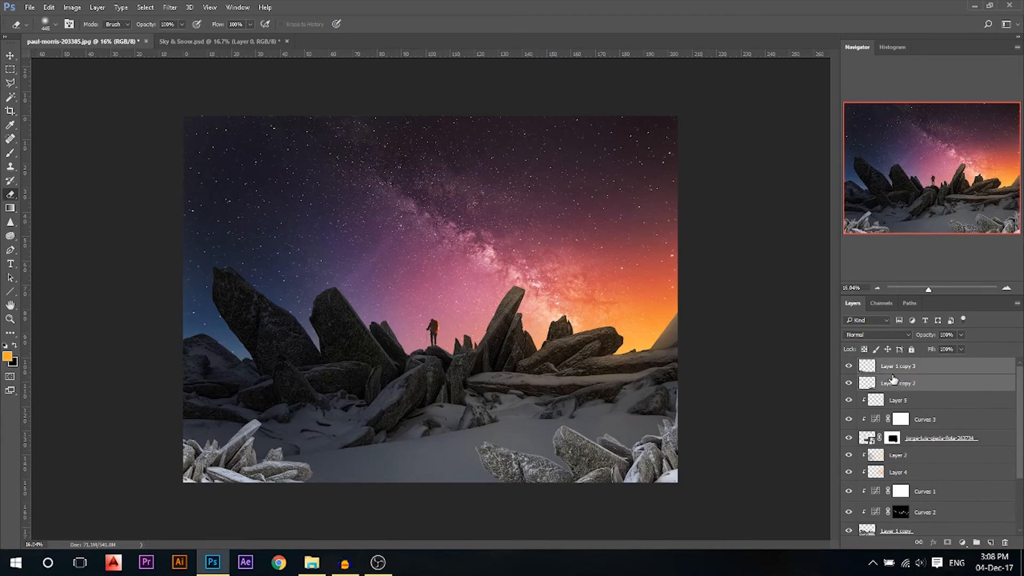
key(ctrl+e)
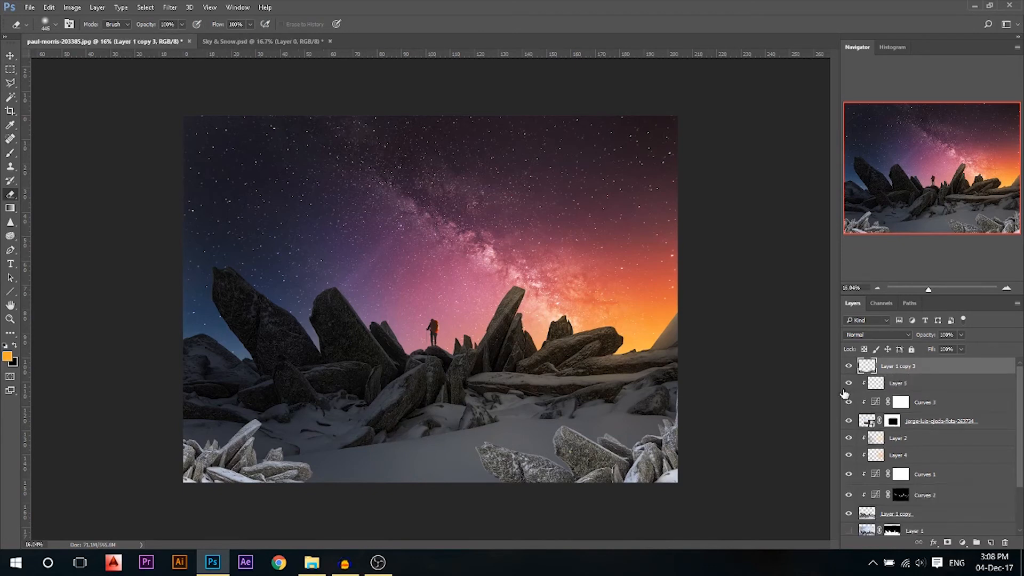
key(ctrl+m)
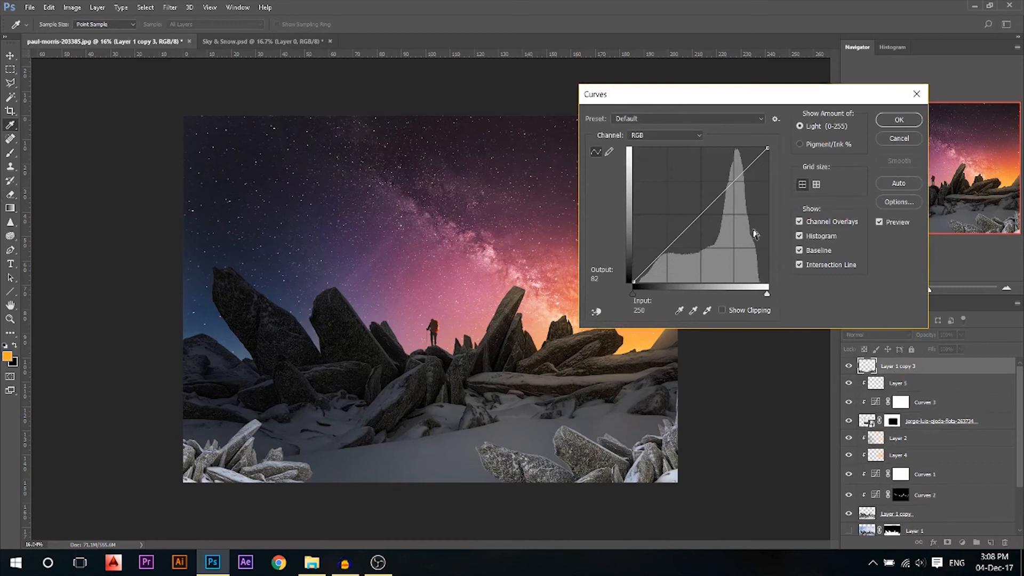
Darken the foreground corner rocks with a Curves pull-down on highlights and shadows
drag(767, 149, 770, 259)
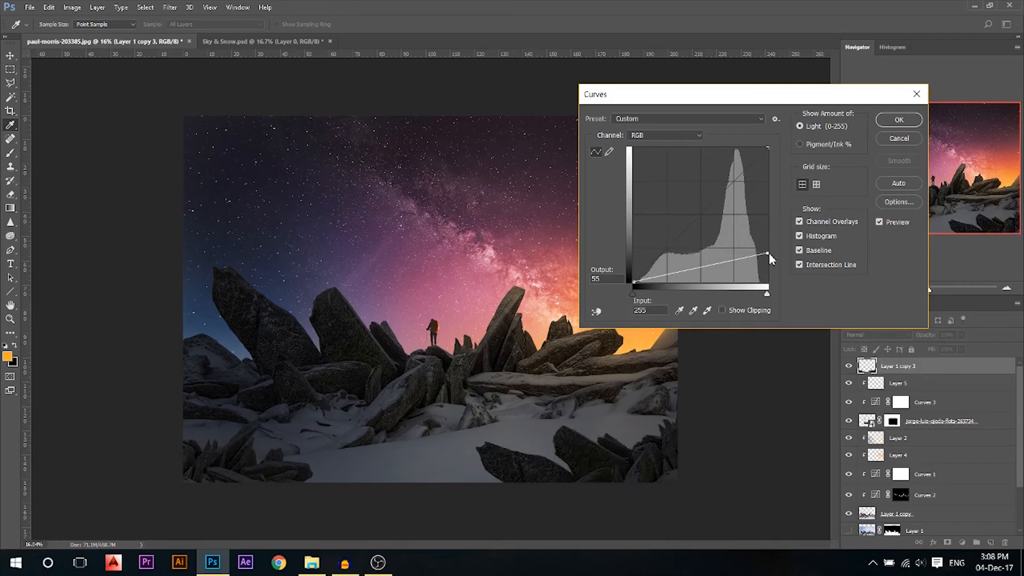
drag(685, 277, 689, 273)
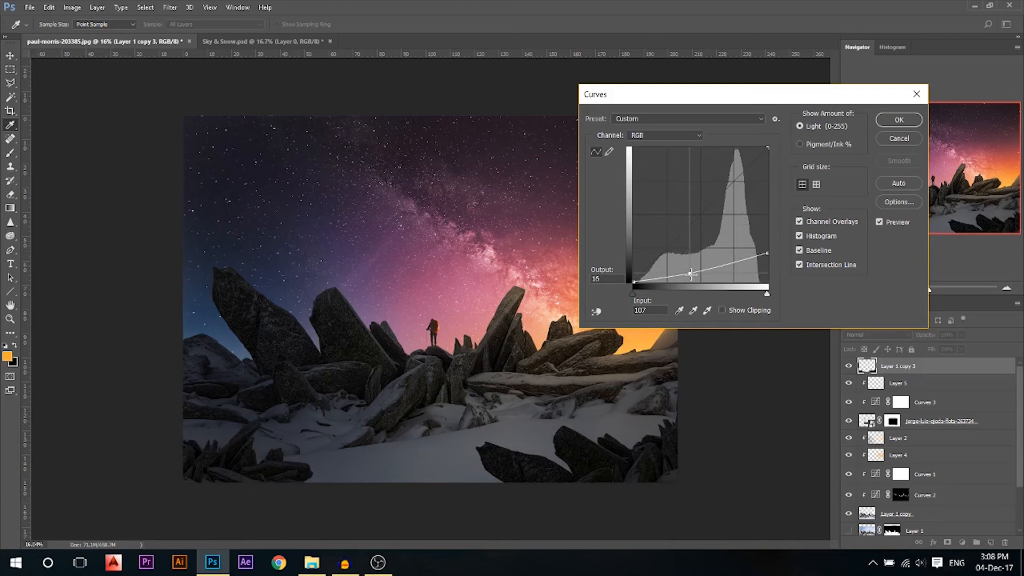
click(900, 119)
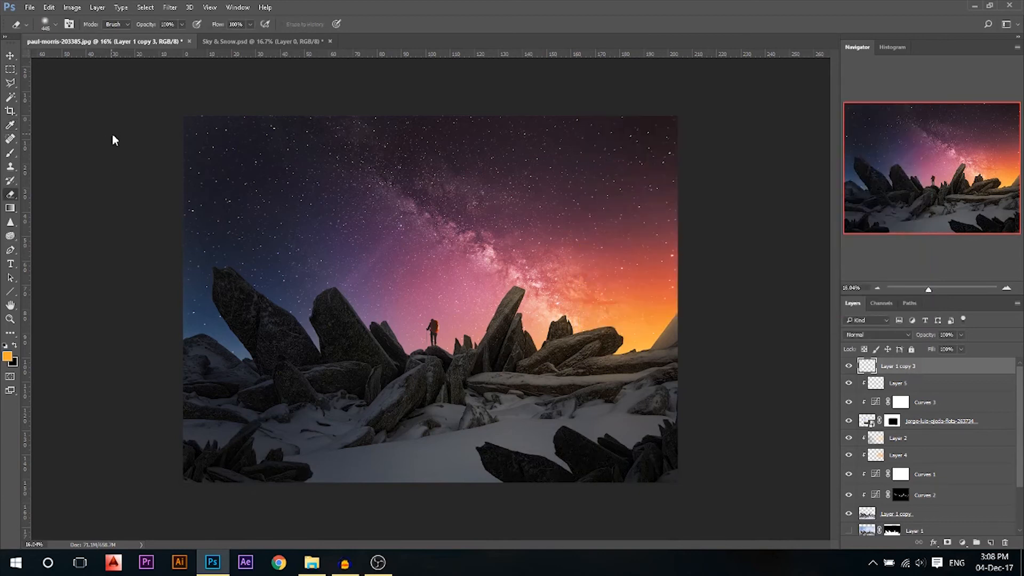
Apply a 4.0-pixel Gaussian Blur to the foreground rocks
click(171, 9)
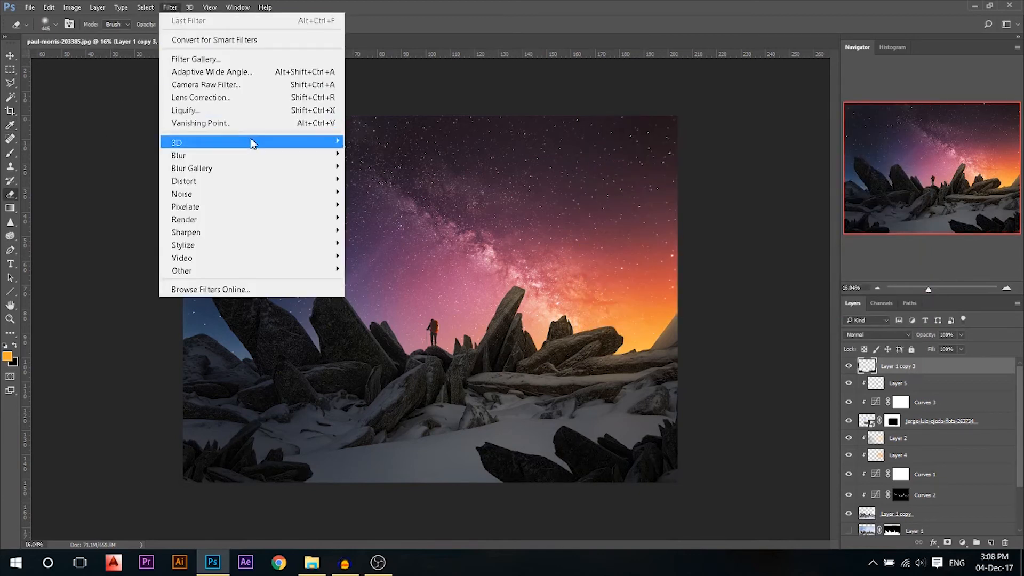
mouse_move(312, 155)
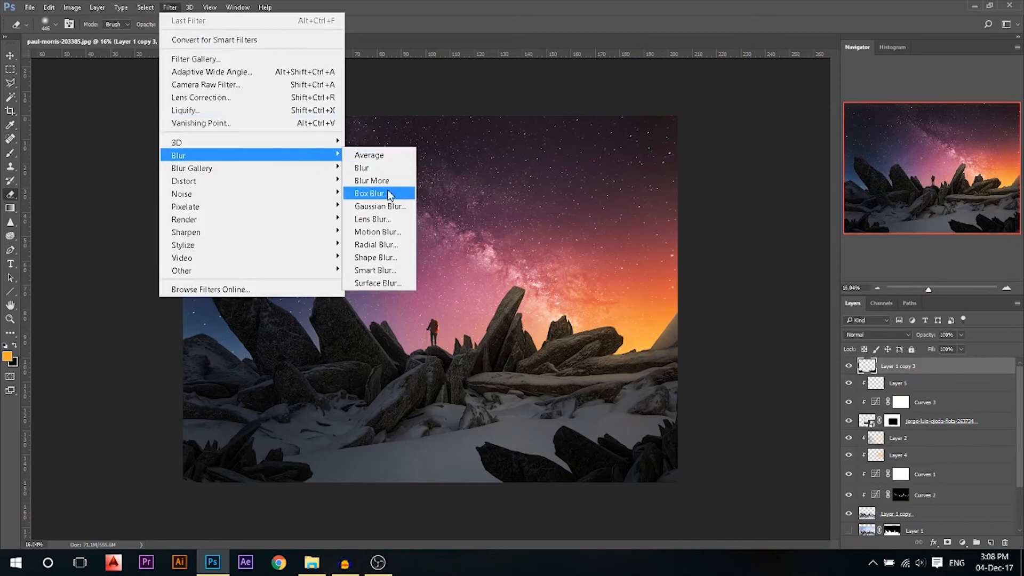
click(388, 211)
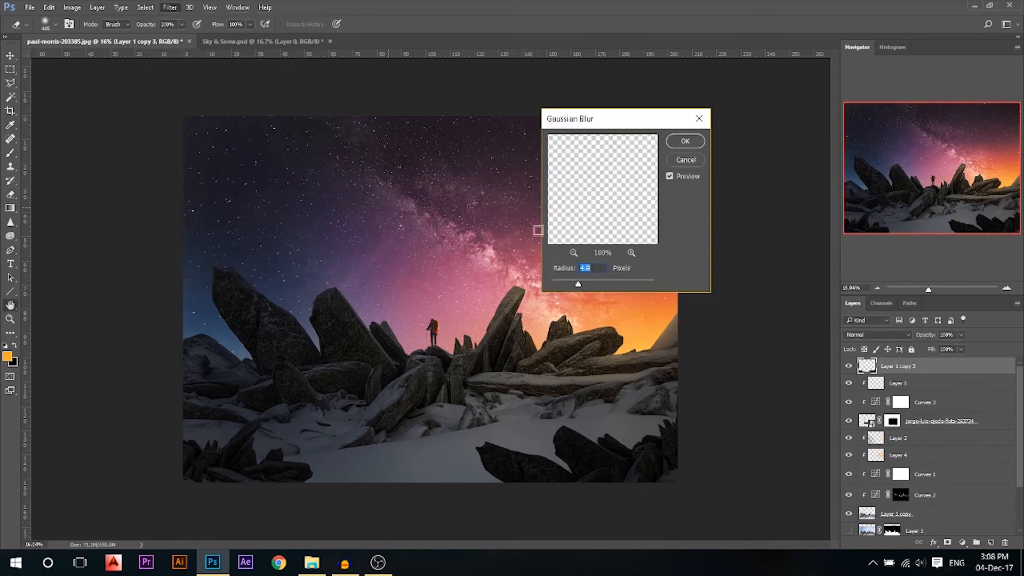
drag(581, 286, 585, 288)
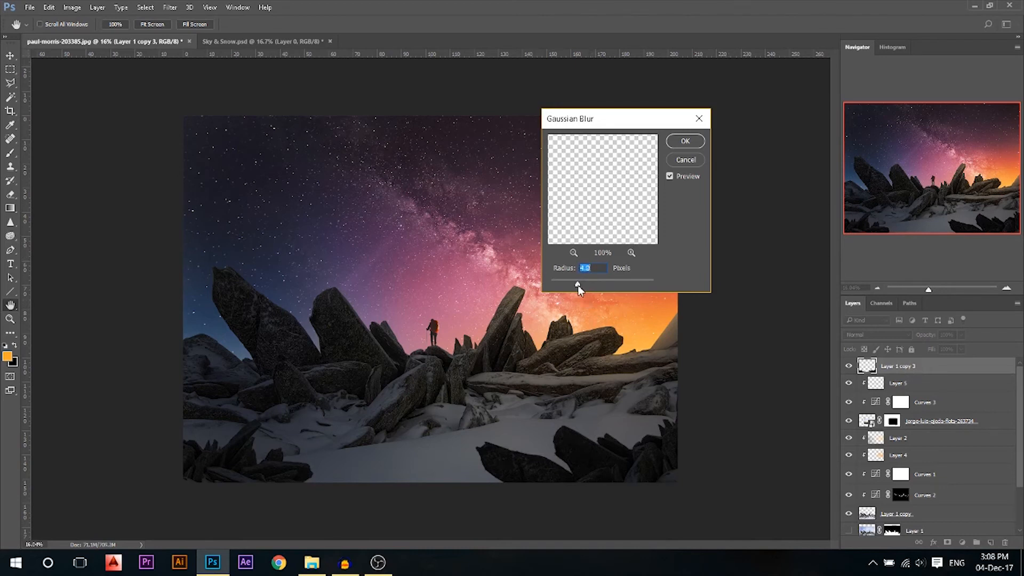
click(685, 141)
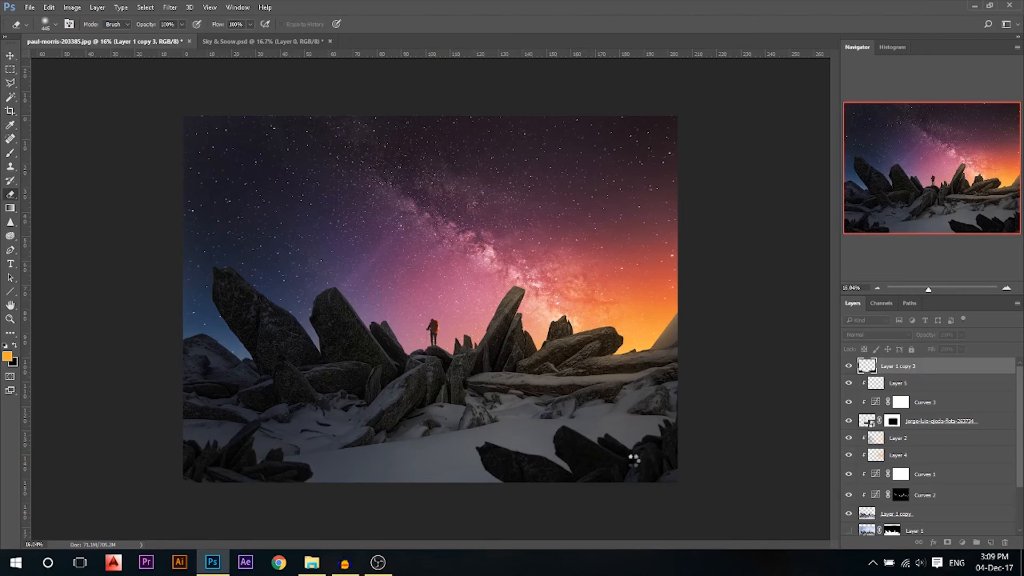
key(v)
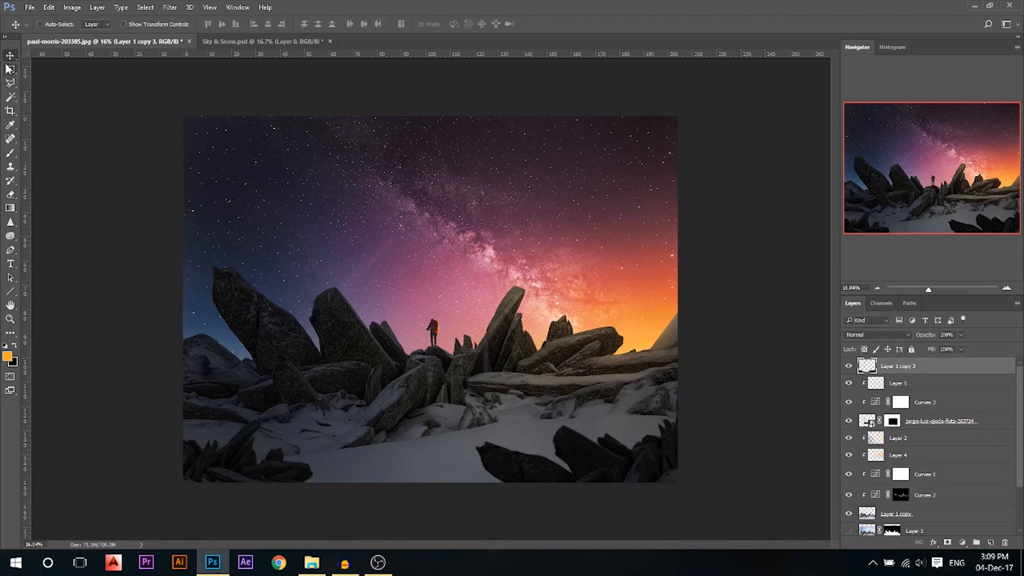
scroll(400, 304, up, 1)
scroll(406, 308, down, 2)
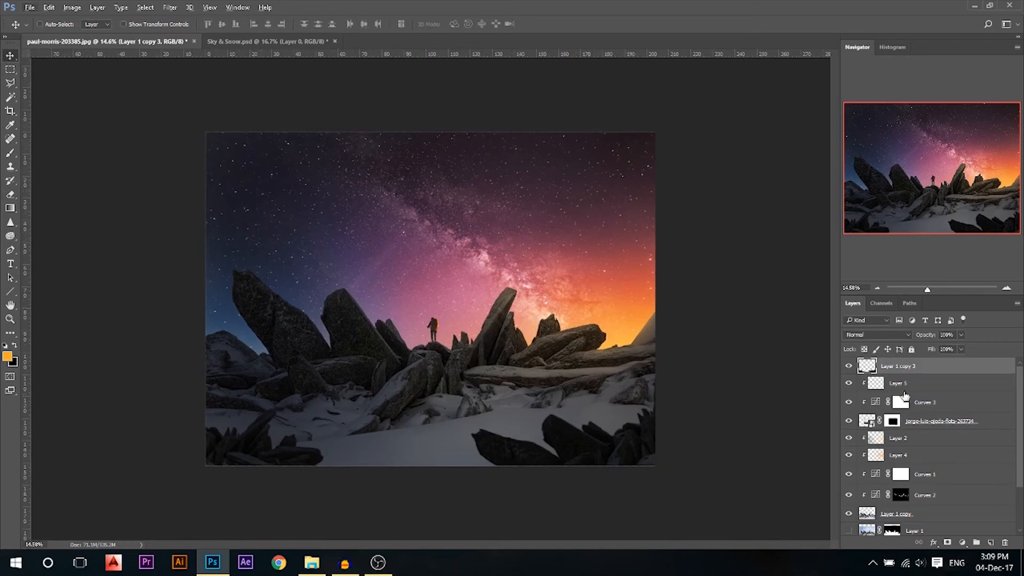
Add a Curves 4 adjustment on top that deepens shadows and brightens highlights, comparing it on and off
click(962, 542)
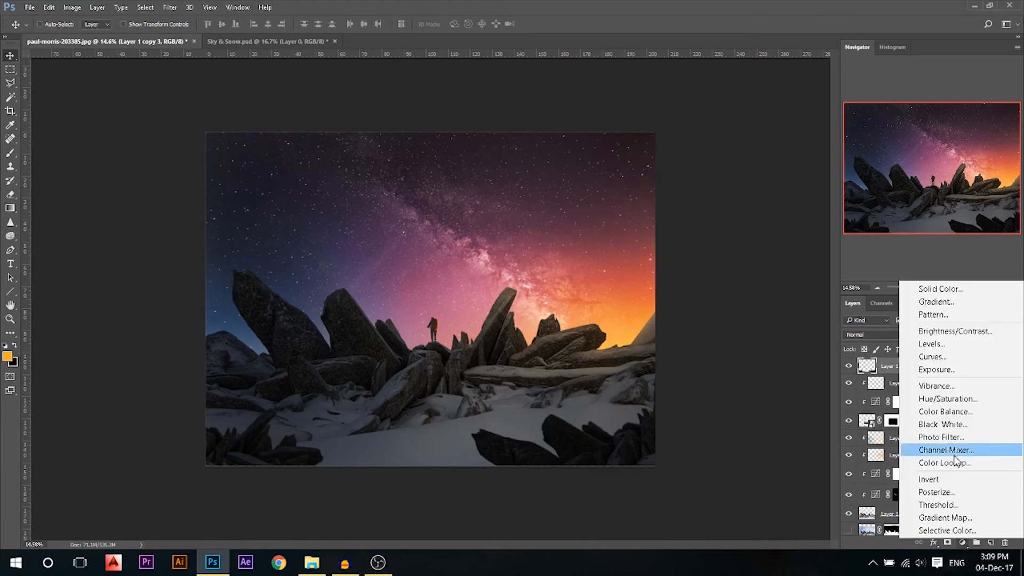
click(951, 364)
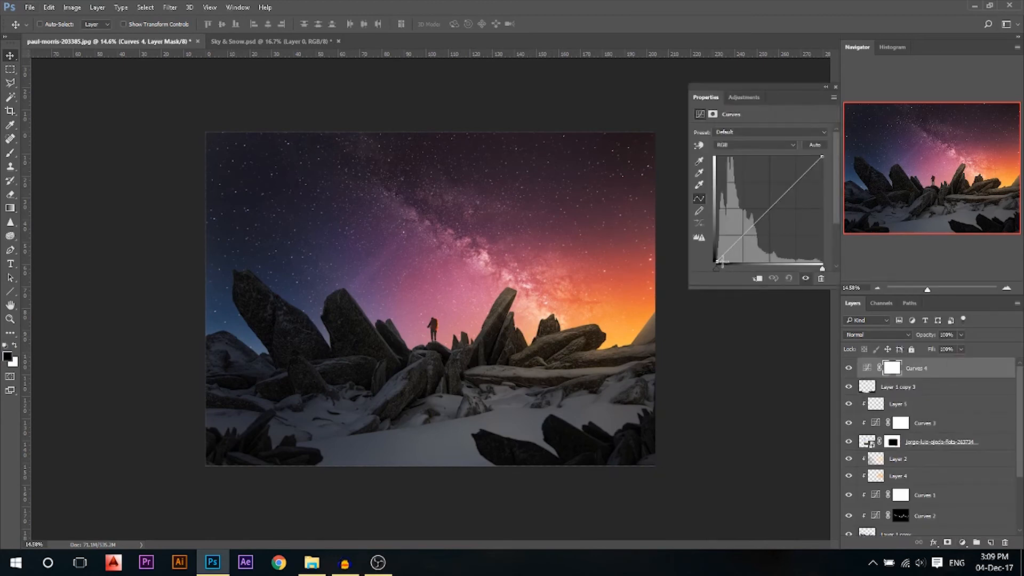
drag(718, 261, 716, 261)
drag(747, 231, 717, 258)
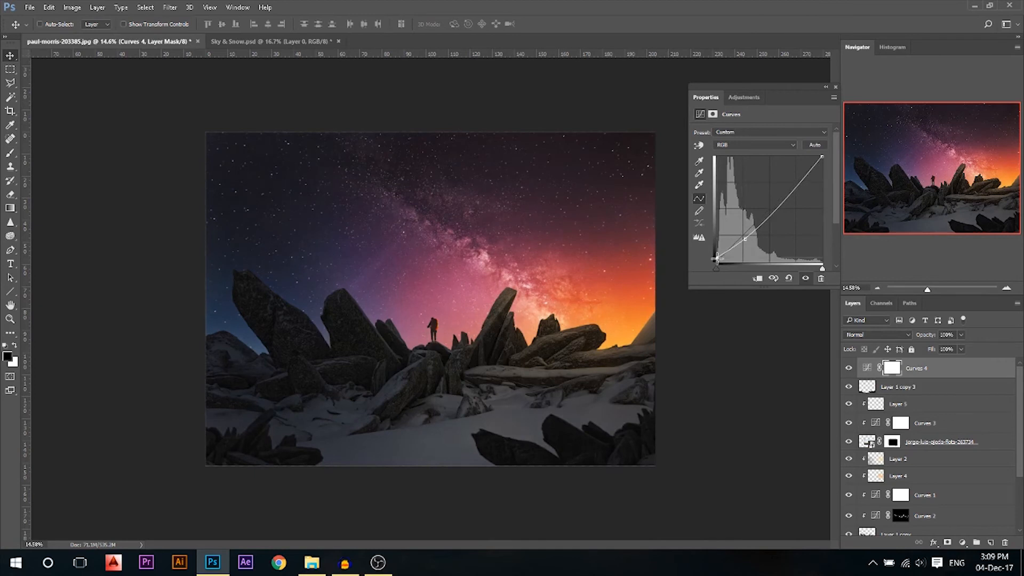
drag(821, 156, 818, 157)
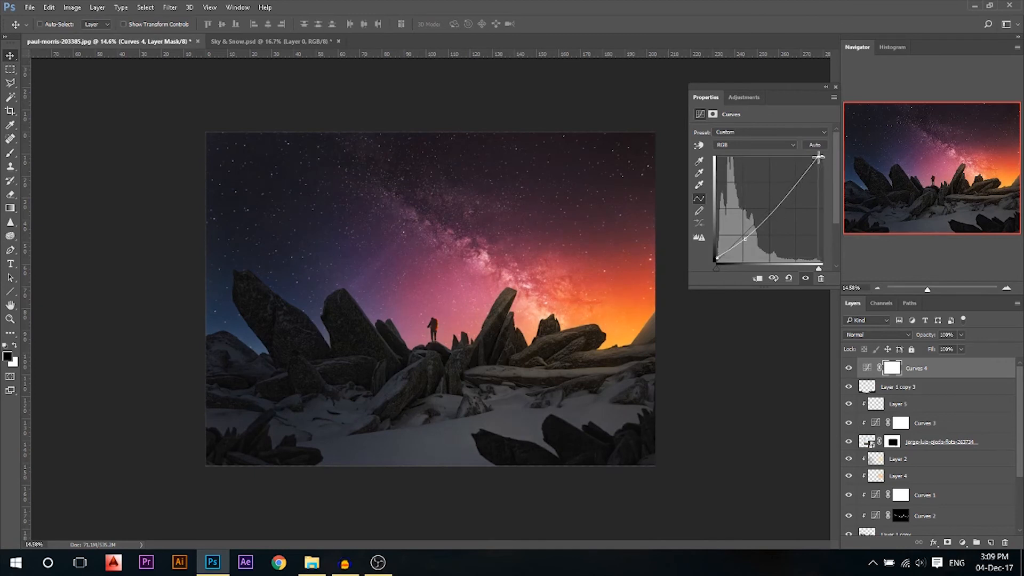
click(836, 86)
click(848, 369)
click(849, 369)
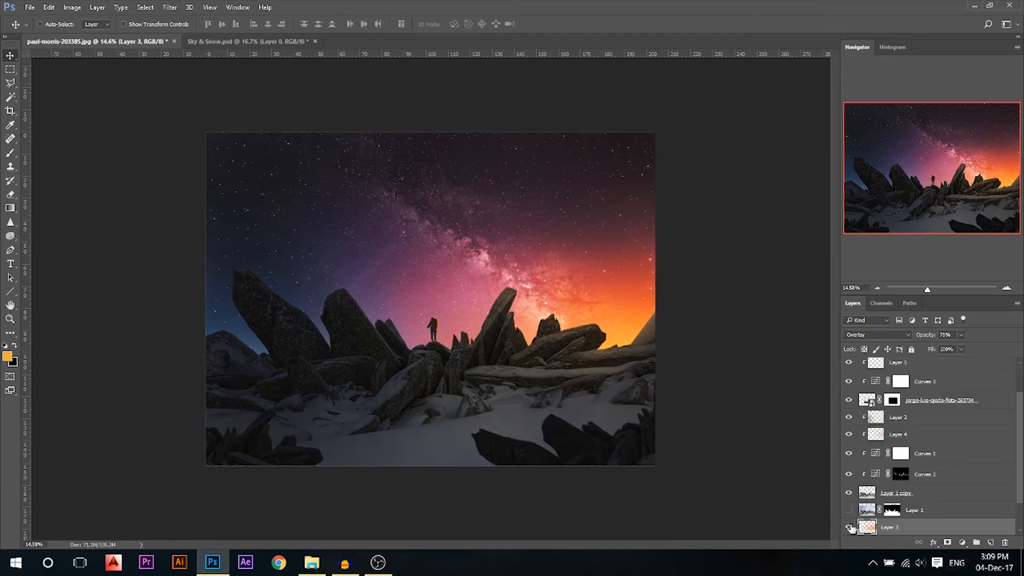
Lower Layer 3's opacity to about 43% to tone down the horizon glow
click(848, 527)
click(848, 527)
drag(935, 334, 921, 335)
scroll(853, 405, up, 2)
click(914, 372)
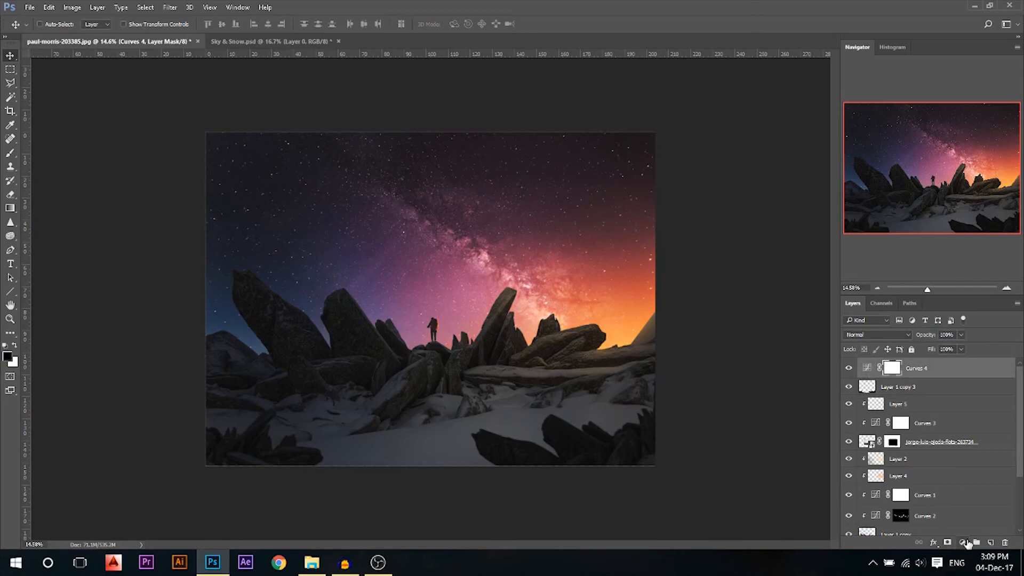
click(966, 543)
Add two Brightness/Contrast adjustment layers above Layer 1 copy 3
click(886, 387)
click(905, 387)
click(962, 543)
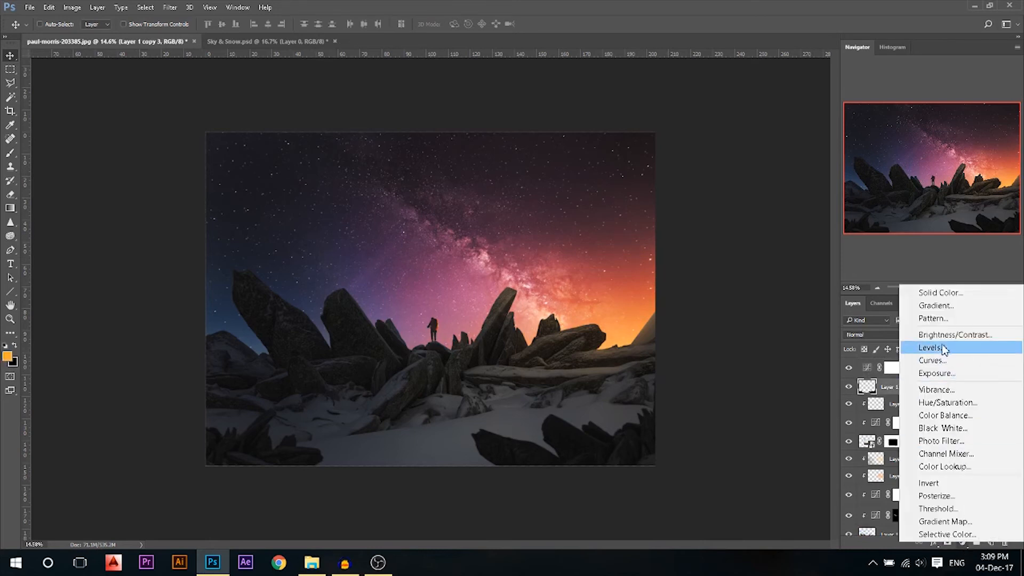
click(943, 339)
click(963, 542)
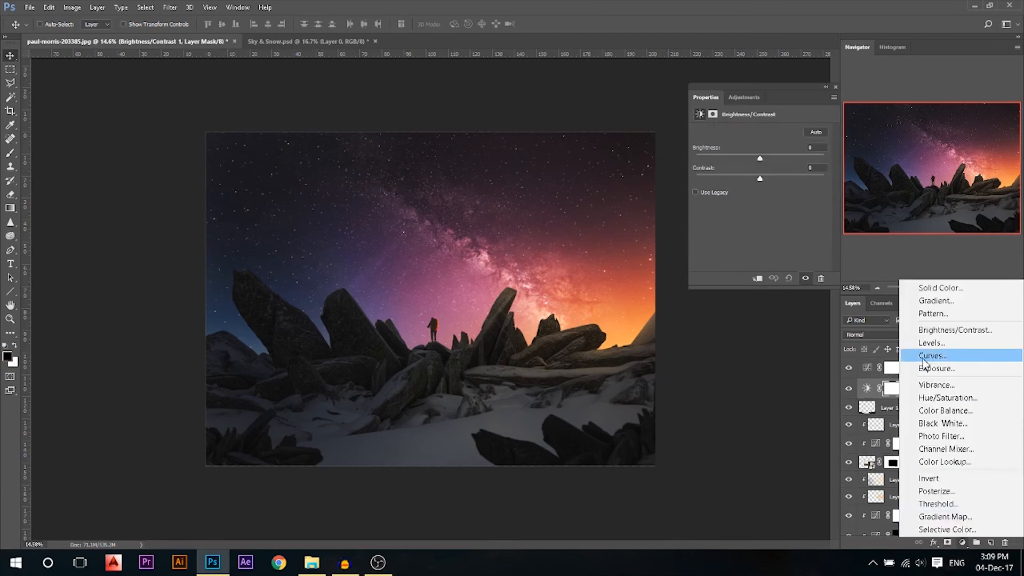
click(948, 333)
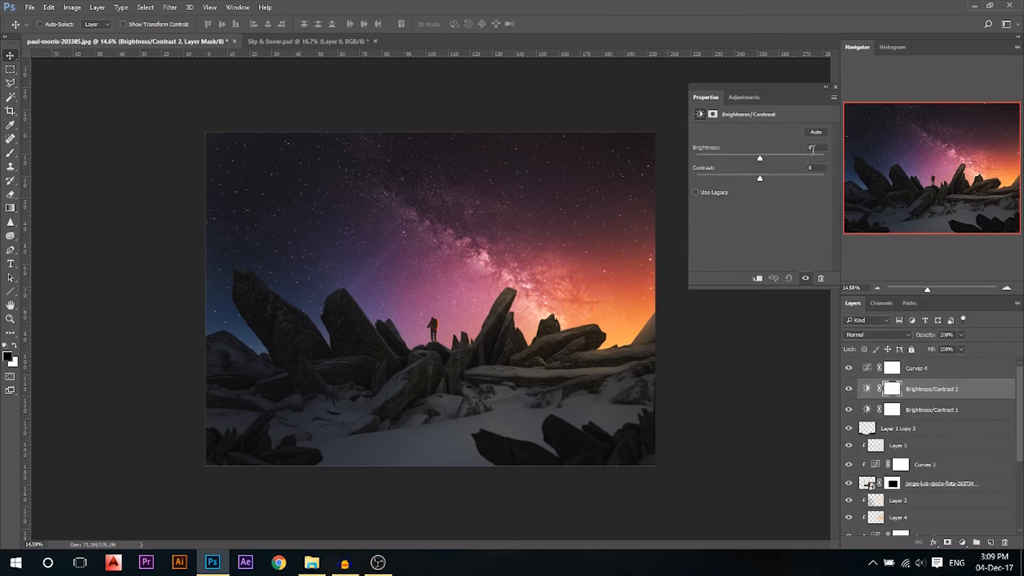
Set one adjustment's brightness to -50 and Brightness/Contrast 1's brightness to about 50
text(-50)
key(Return)
click(835, 87)
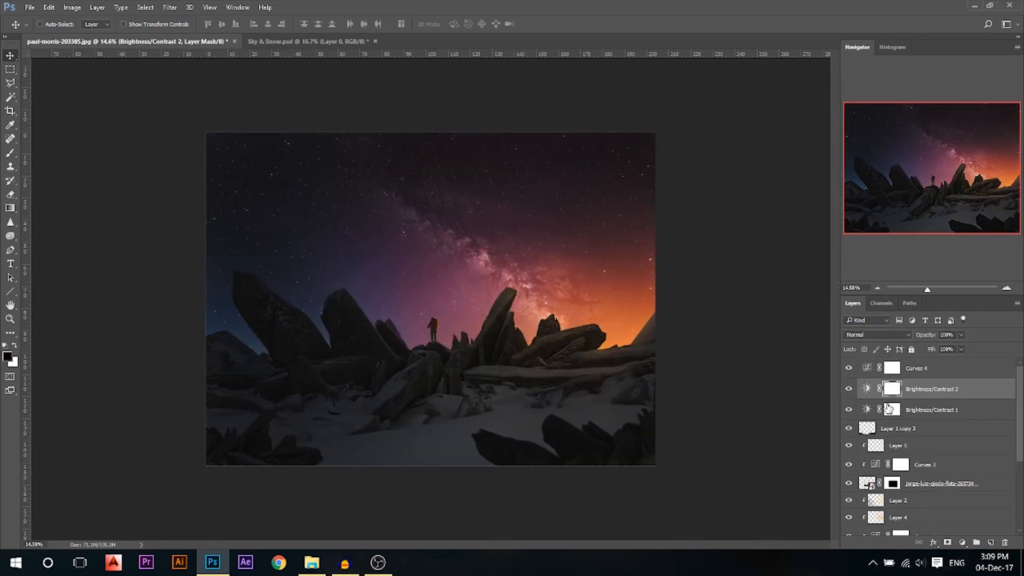
double_click(865, 410)
text(0)
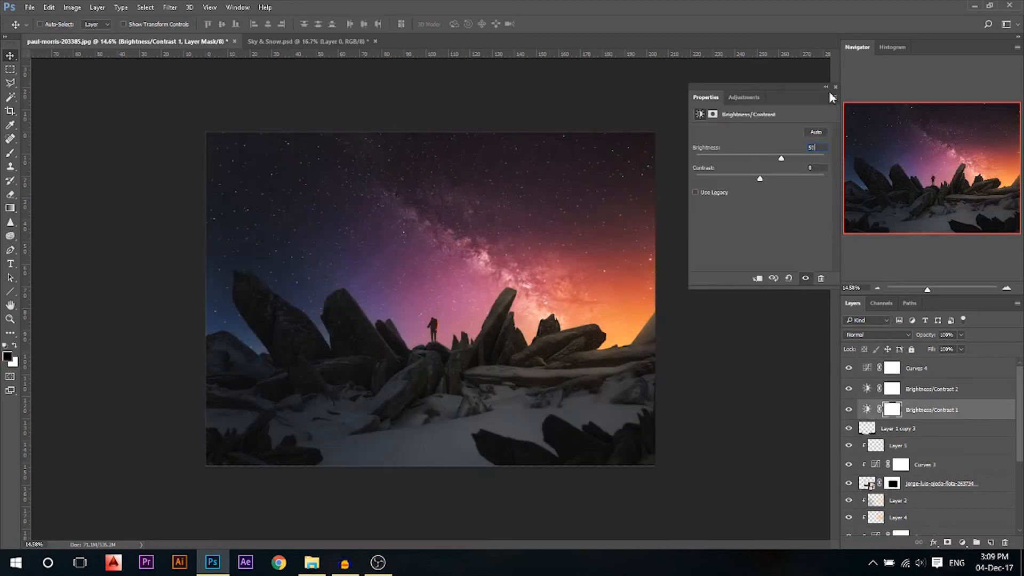
click(835, 87)
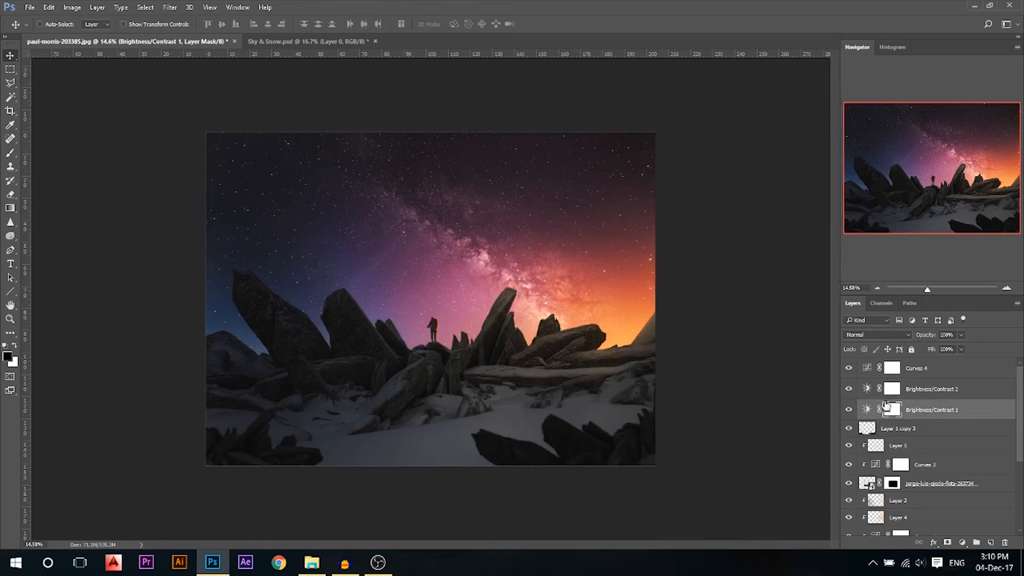
Hide Brightness/Contrast 1 and draw a 72% gradient on Brightness/Contrast 2's mask from the hiker outward
click(848, 409)
click(865, 391)
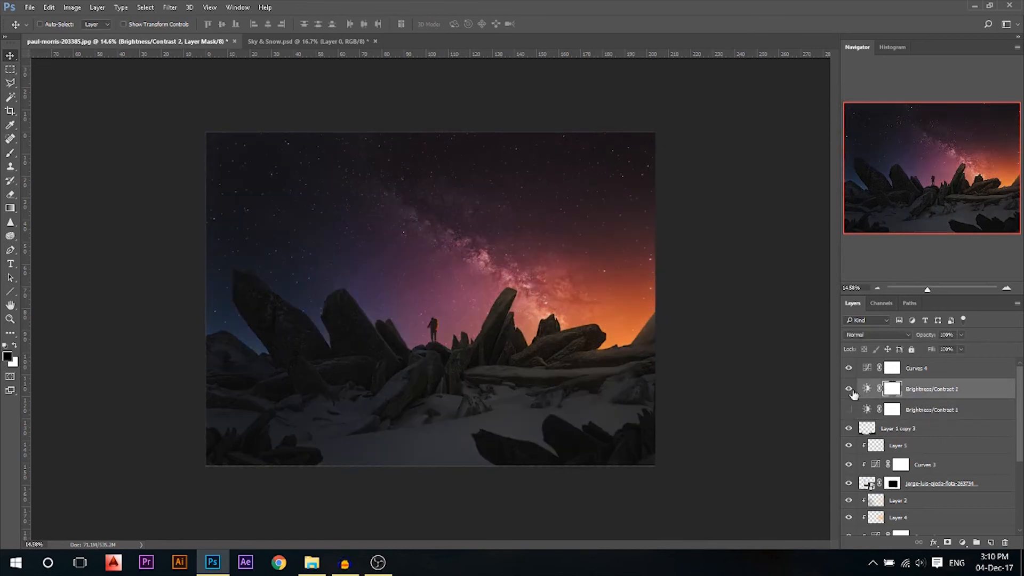
click(10, 208)
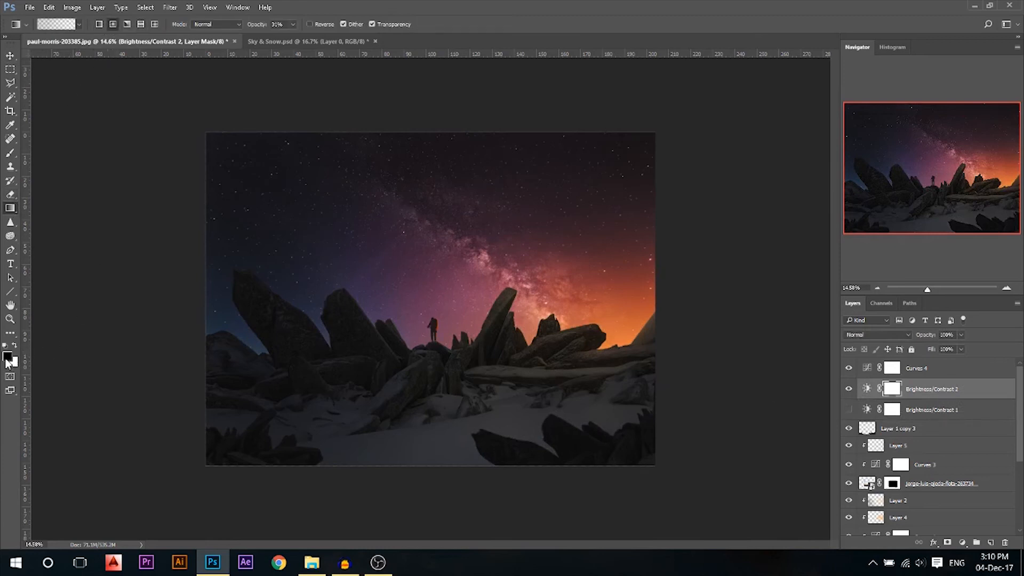
drag(433, 322, 695, 322)
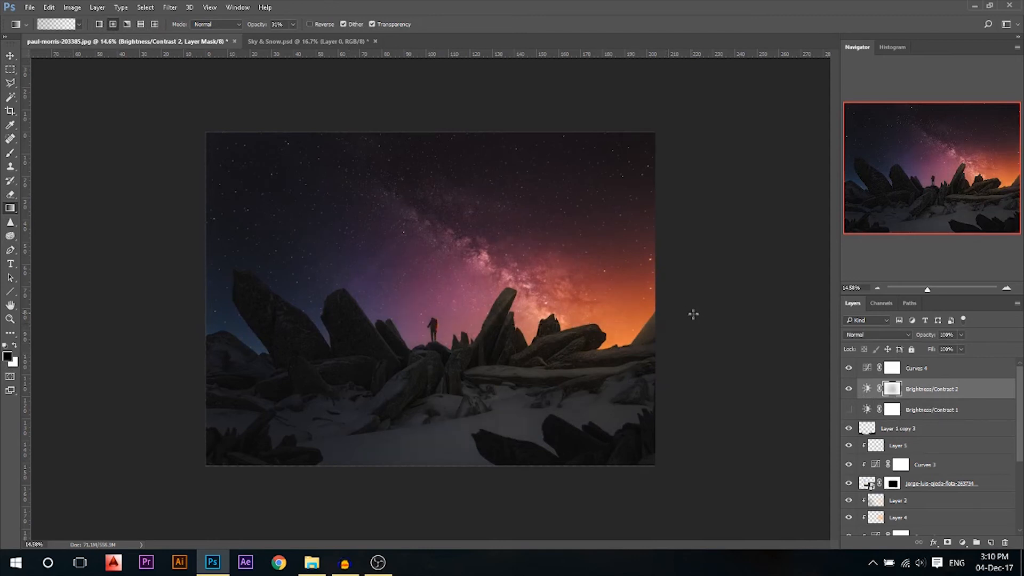
drag(435, 325, 459, 94)
drag(435, 323, 434, 167)
drag(433, 326, 433, 70)
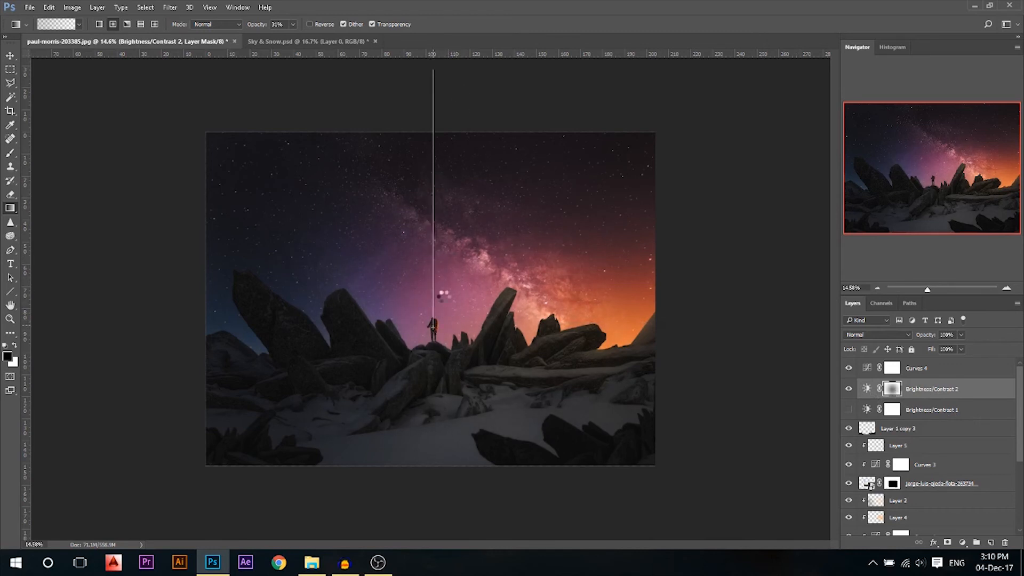
drag(424, 322, 425, 69)
drag(258, 27, 280, 26)
drag(425, 325, 756, 283)
Compare Brightness/Contrast 2 on and off, then show Brightness/Contrast 1 and target its mask
click(849, 389)
click(849, 390)
click(849, 389)
click(849, 390)
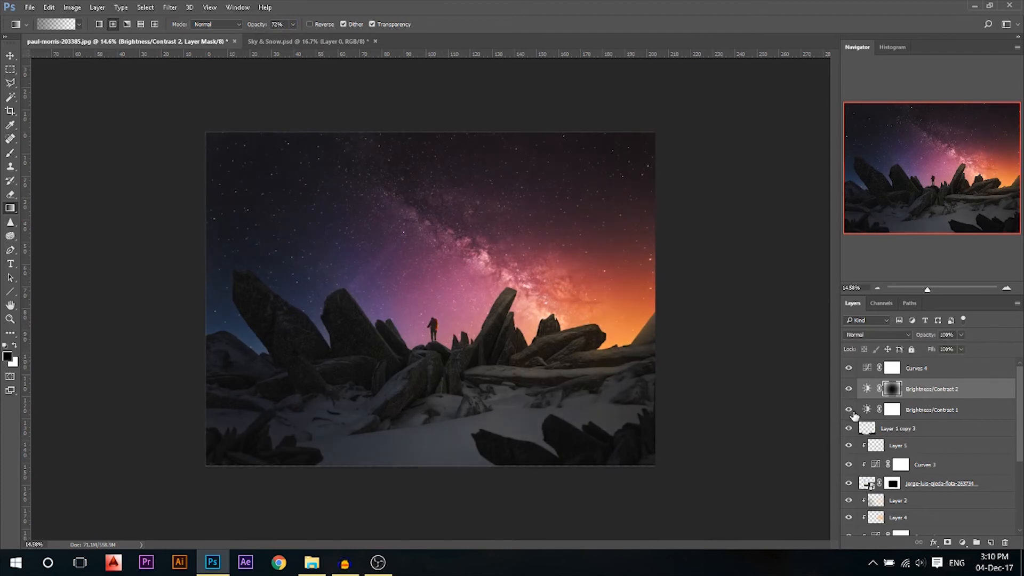
click(853, 412)
click(892, 411)
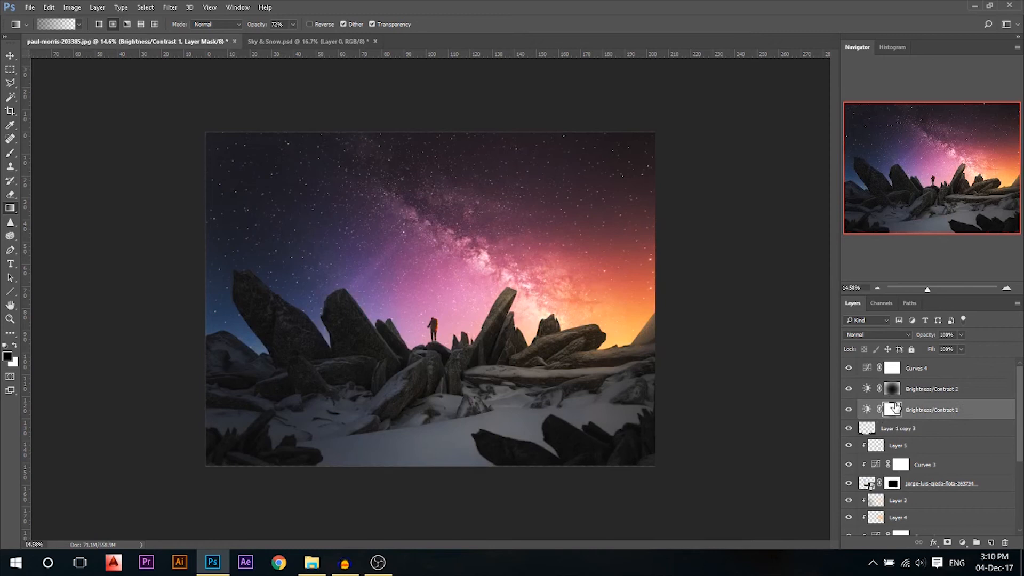
Invert the Brightness/Contrast 1 mask and reveal it with 55% white gradients from the hiker upward
key(ctrl+i)
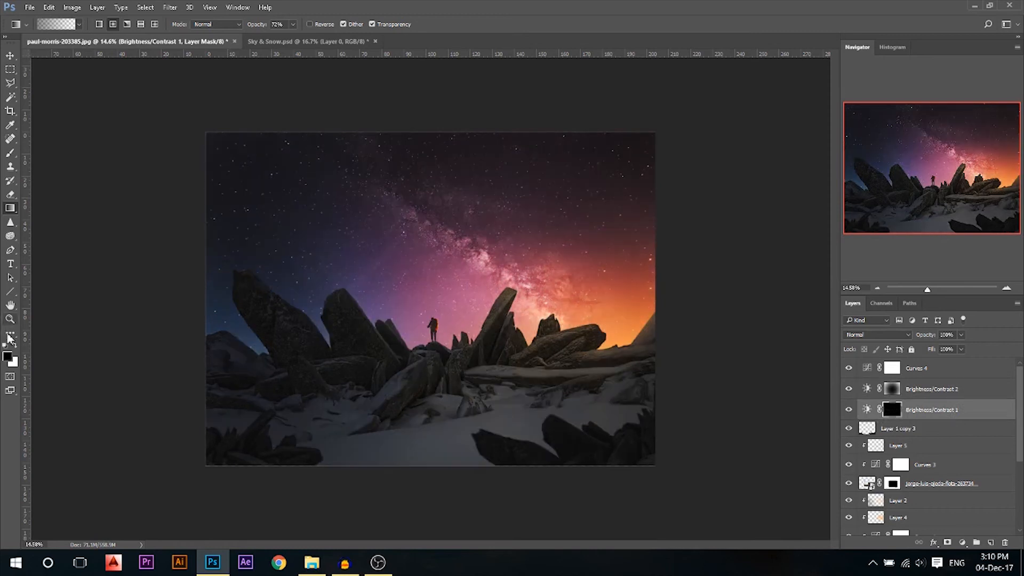
click(14, 345)
drag(435, 324, 436, 133)
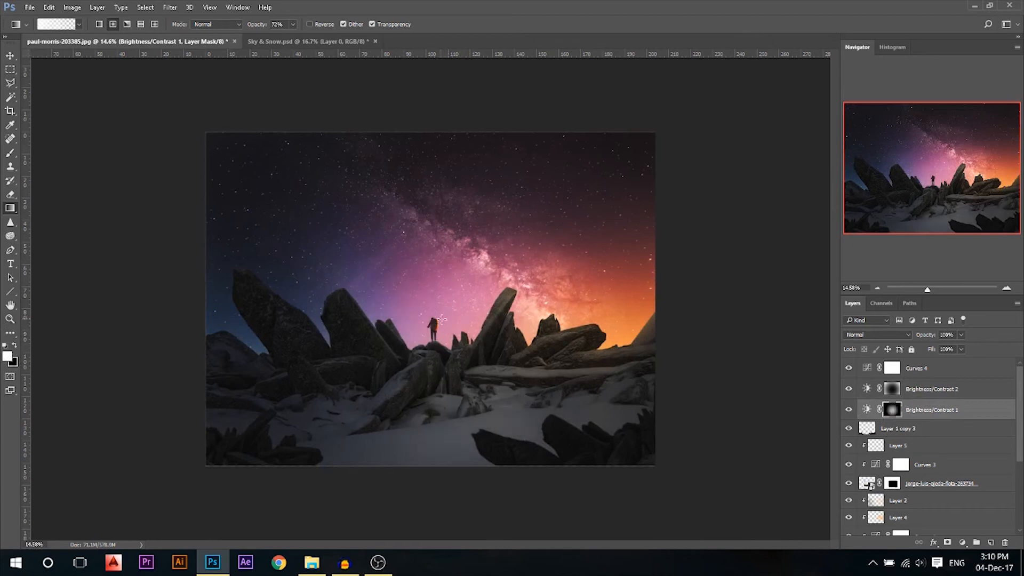
key(ctrl+z)
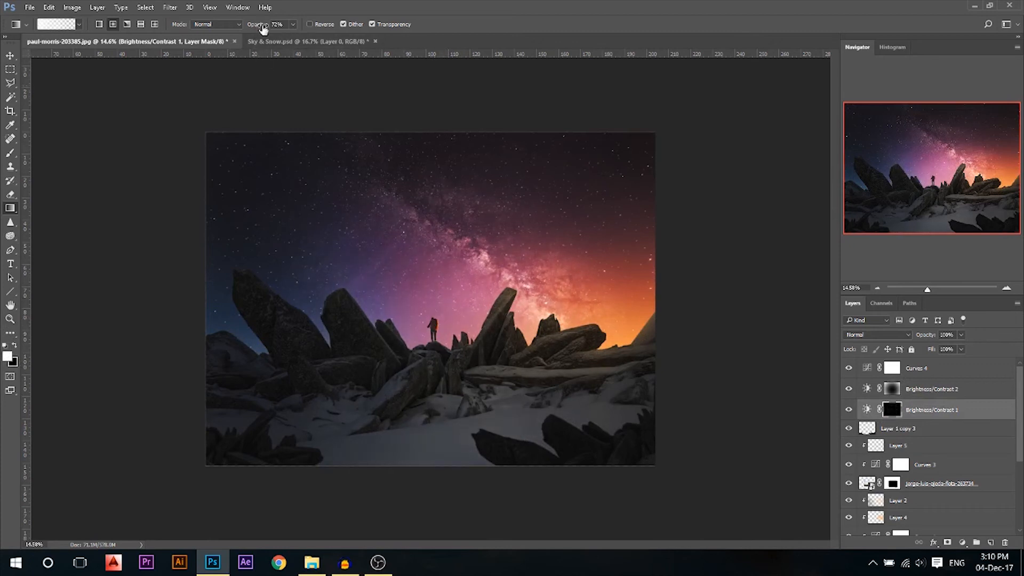
drag(257, 24, 248, 25)
drag(433, 326, 439, 118)
drag(621, 303, 621, 156)
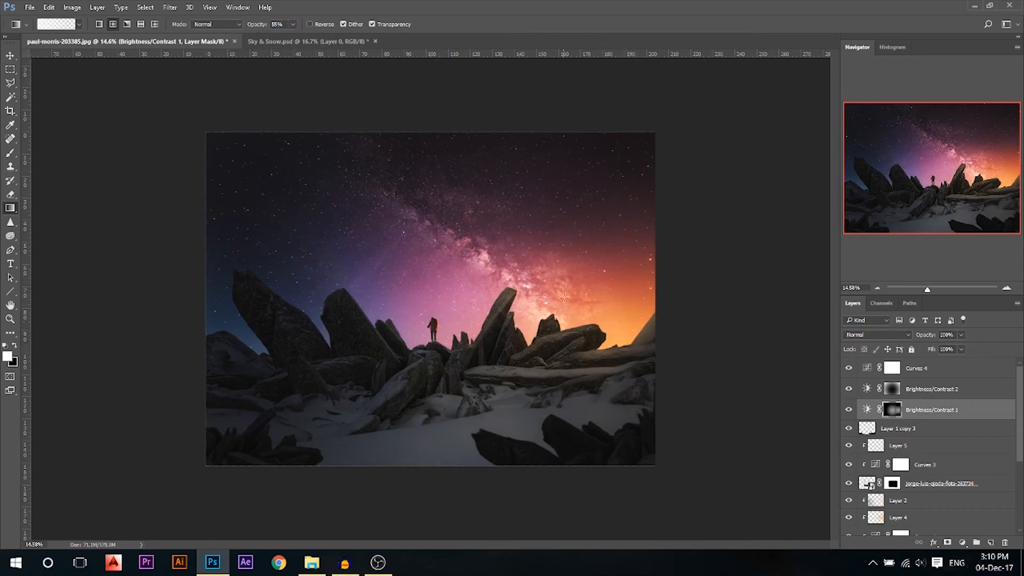
drag(445, 327, 494, 195)
Compare the image with Brightness/Contrast 1's centre glow hidden and shown
click(10, 55)
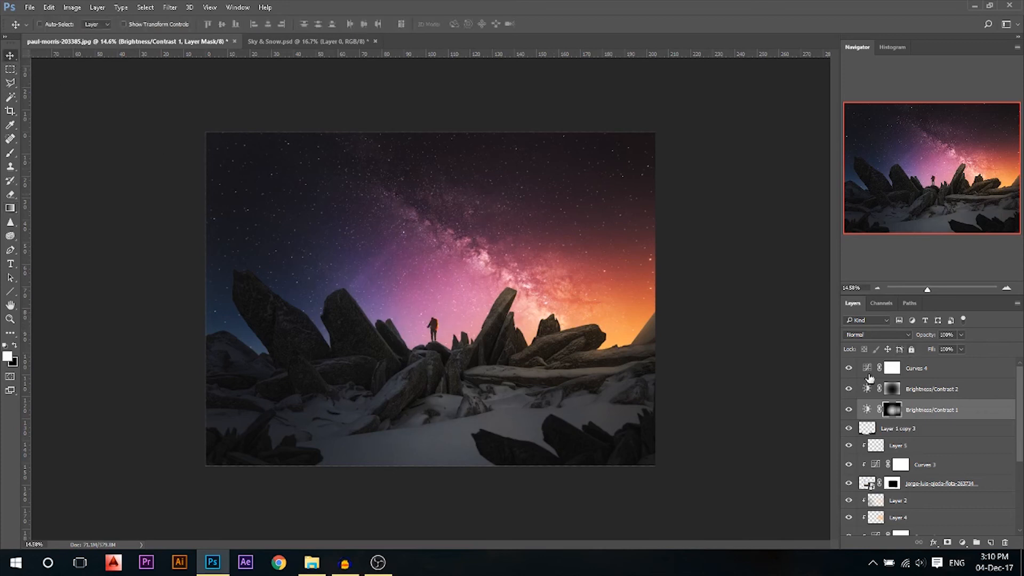
click(849, 410)
click(850, 391)
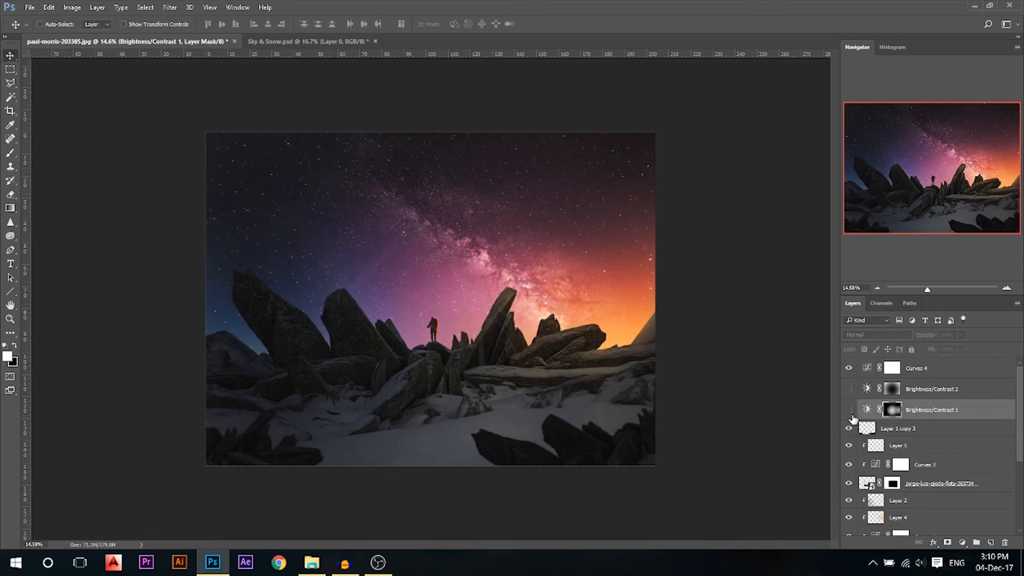
click(849, 409)
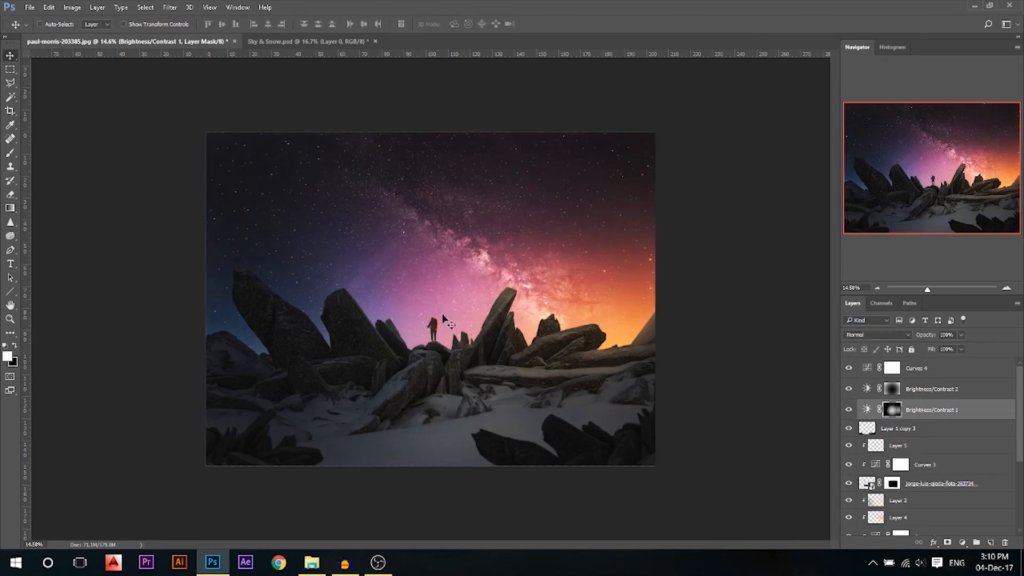
Set both Brightness/Contrast layers to 62% opacity, then check Curves 4 on and off
scroll(370, 284, down, 1)
shift+click(959, 389)
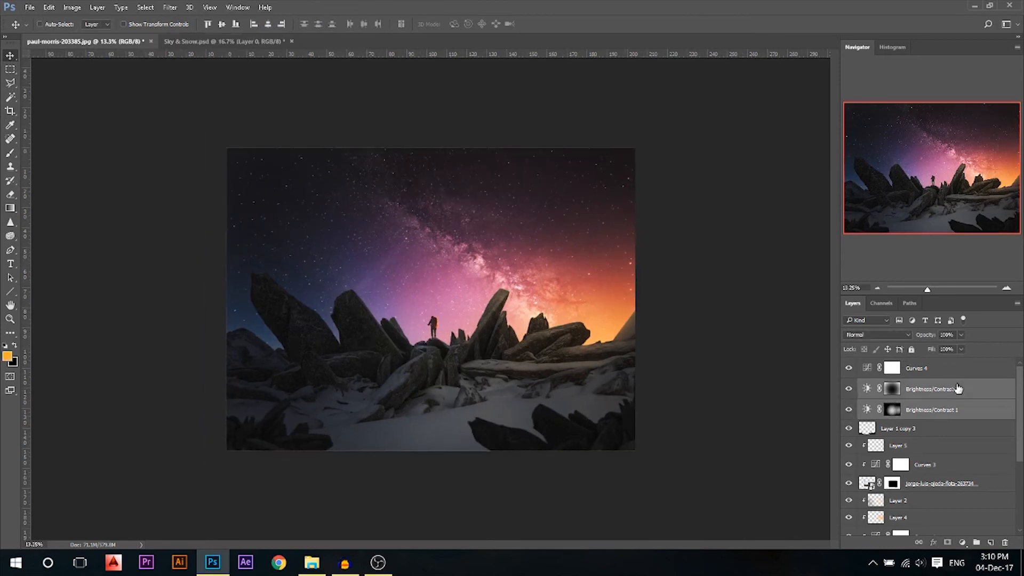
drag(937, 340, 926, 338)
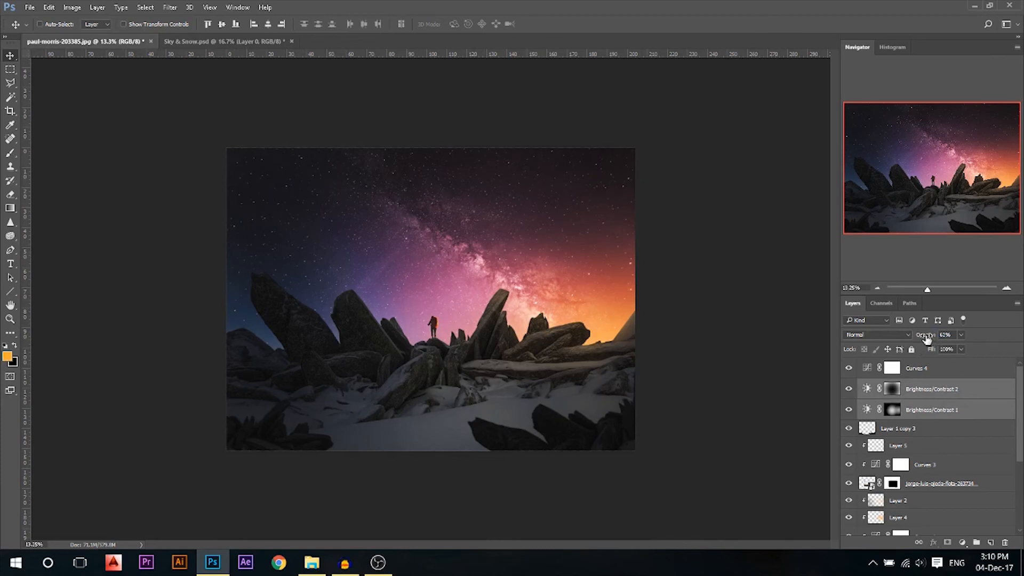
click(848, 368)
click(847, 368)
click(913, 375)
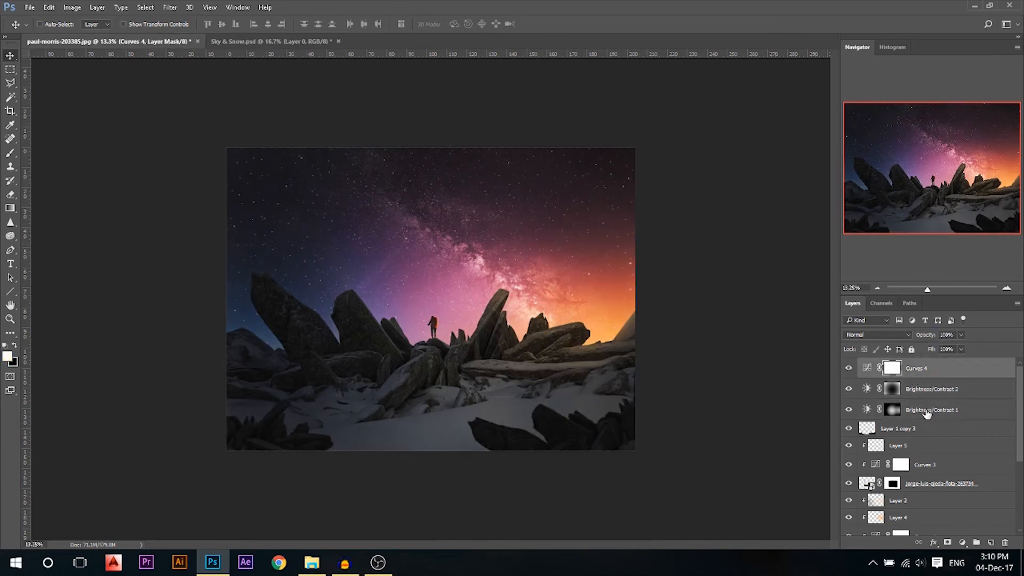
Add a Gradient Map adjustment using the Blue, Red, Yellow gradient preset
click(961, 542)
click(953, 520)
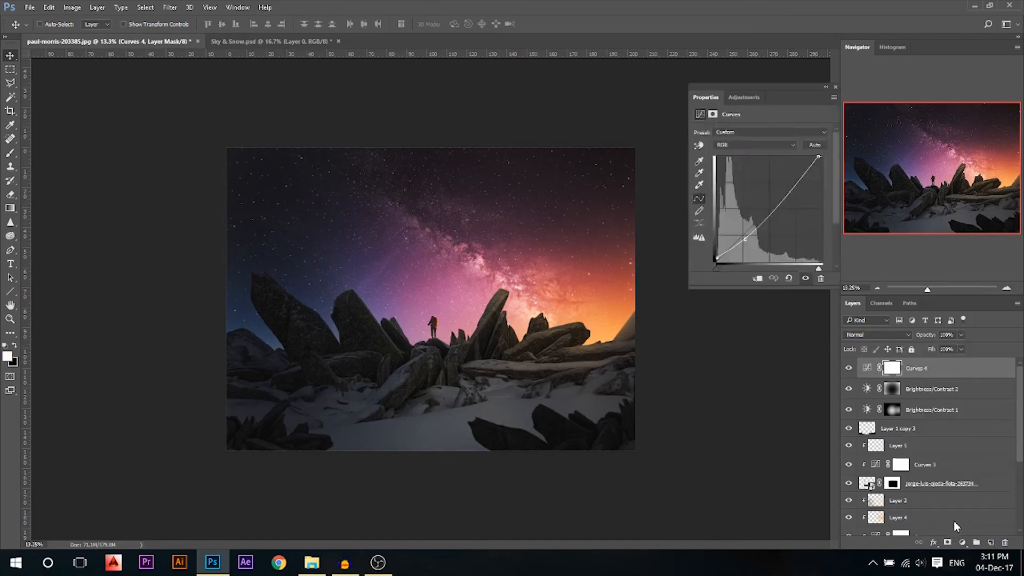
click(754, 137)
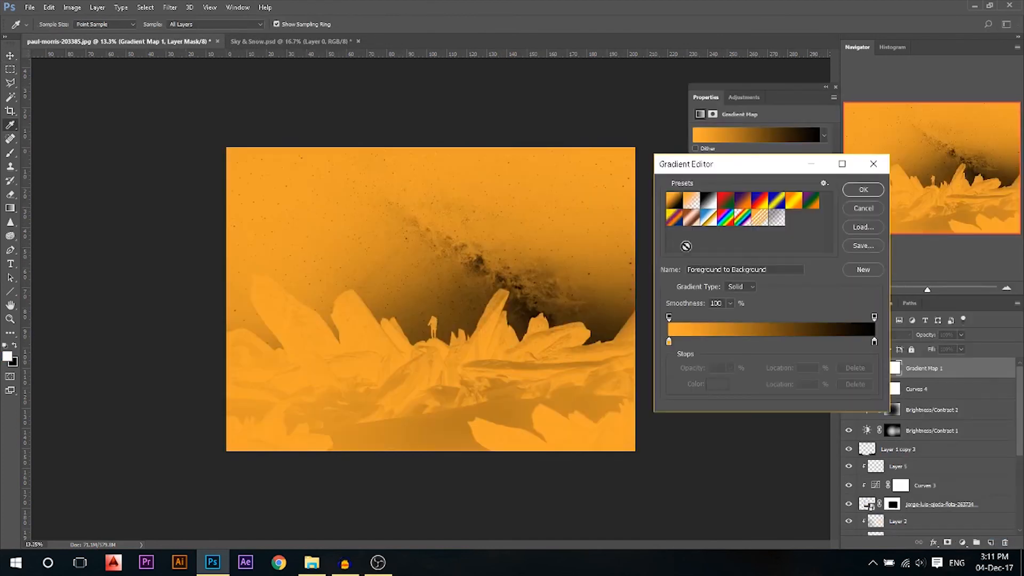
click(759, 201)
click(863, 190)
Blend Gradient Map 1 in Color mode at about 6% opacity
drag(959, 333, 915, 349)
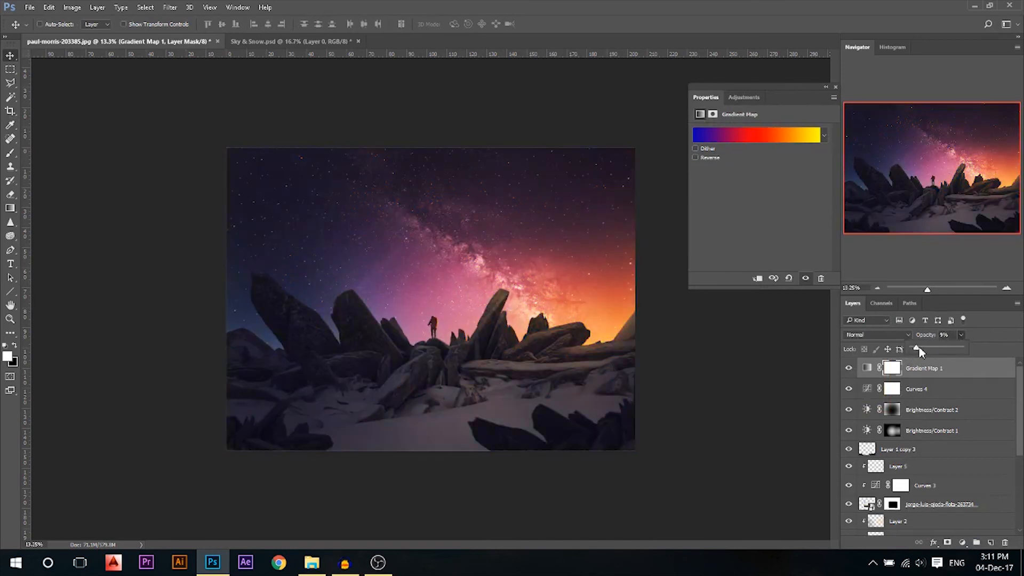
drag(932, 348, 931, 347)
click(874, 336)
click(865, 536)
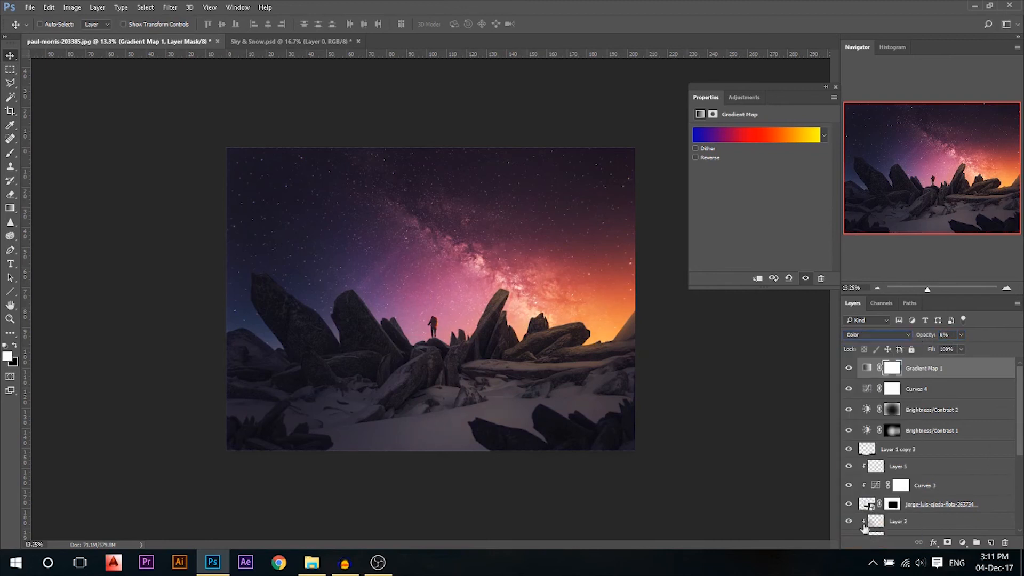
Compare the image with Gradient Map 1 hidden and shown, then close its Properties
click(849, 369)
scroll(462, 356, up, 6)
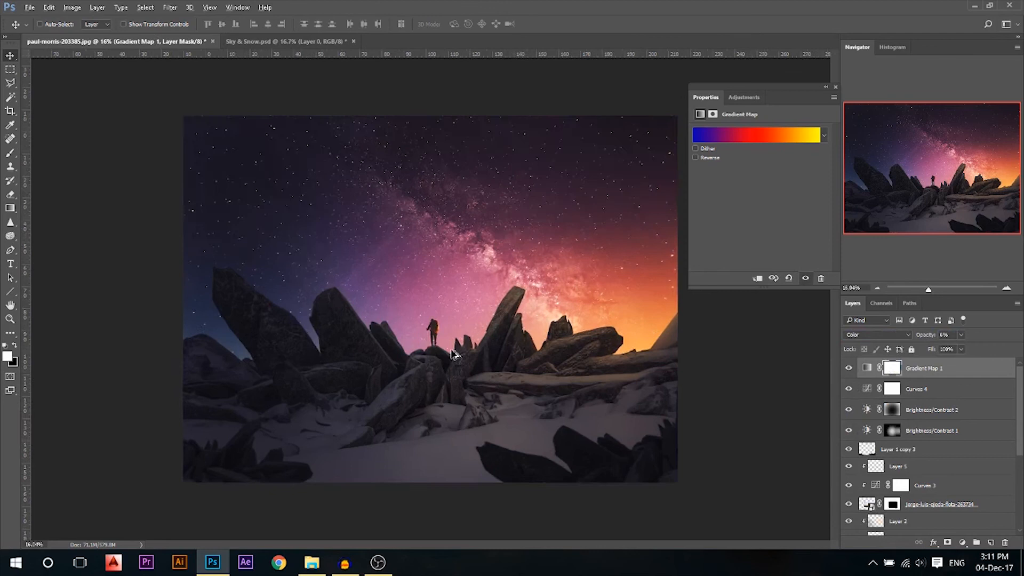
scroll(457, 353, down, 2)
click(849, 370)
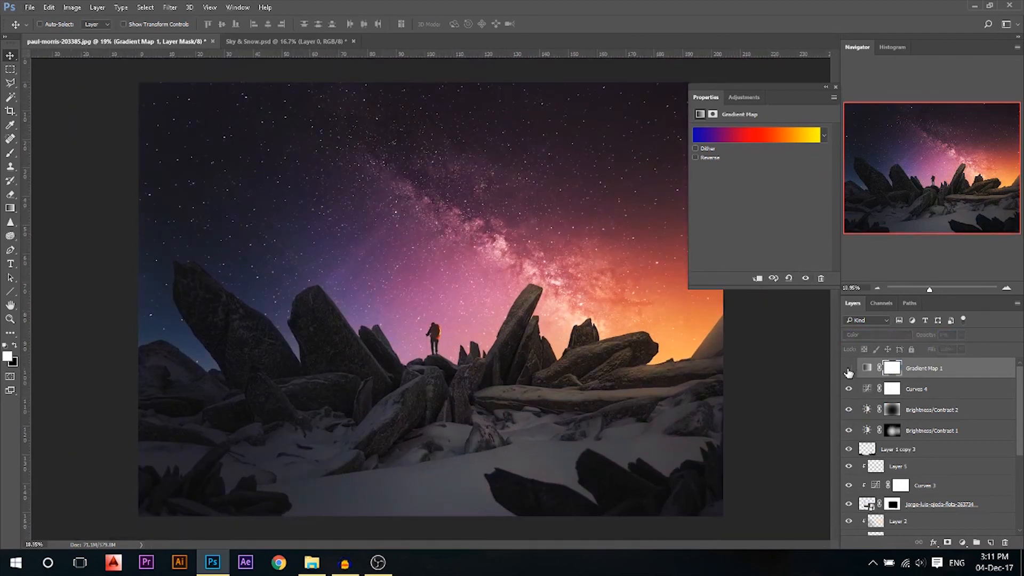
click(848, 370)
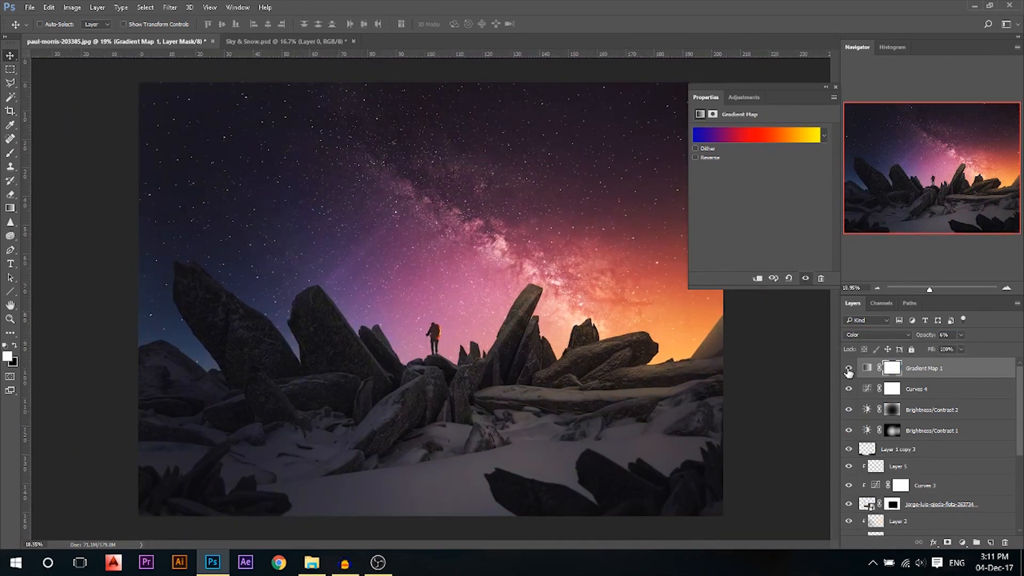
click(836, 87)
scroll(520, 257, down, 2)
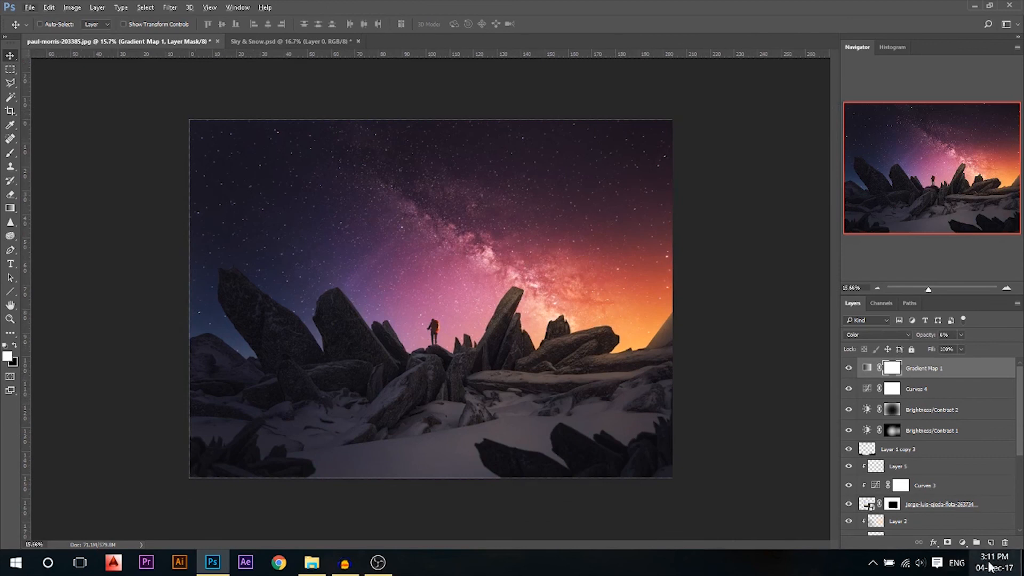
click(963, 542)
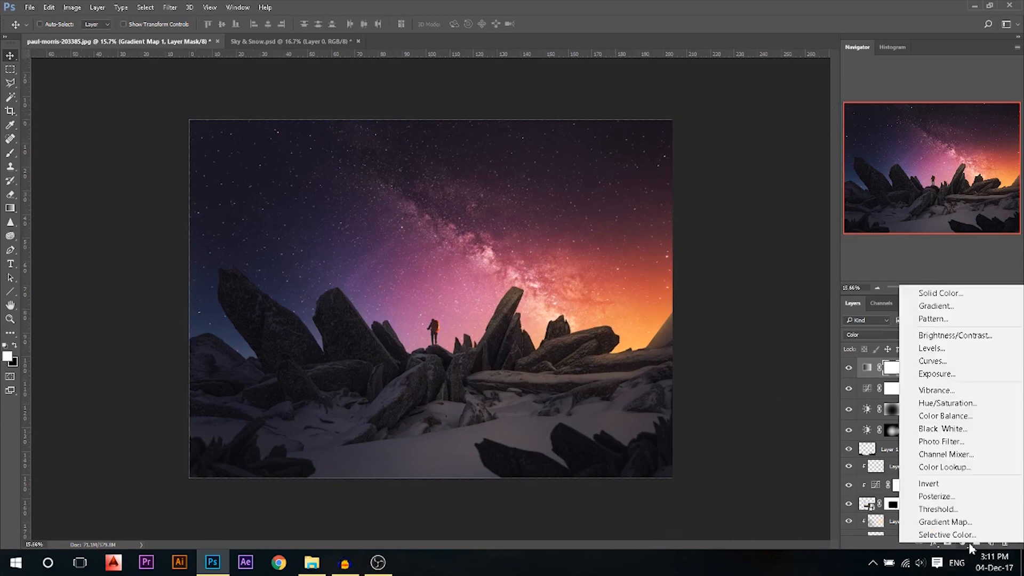
Add a Curves adjustment and pull the Red channel's white point left to redden the image
click(941, 362)
click(741, 145)
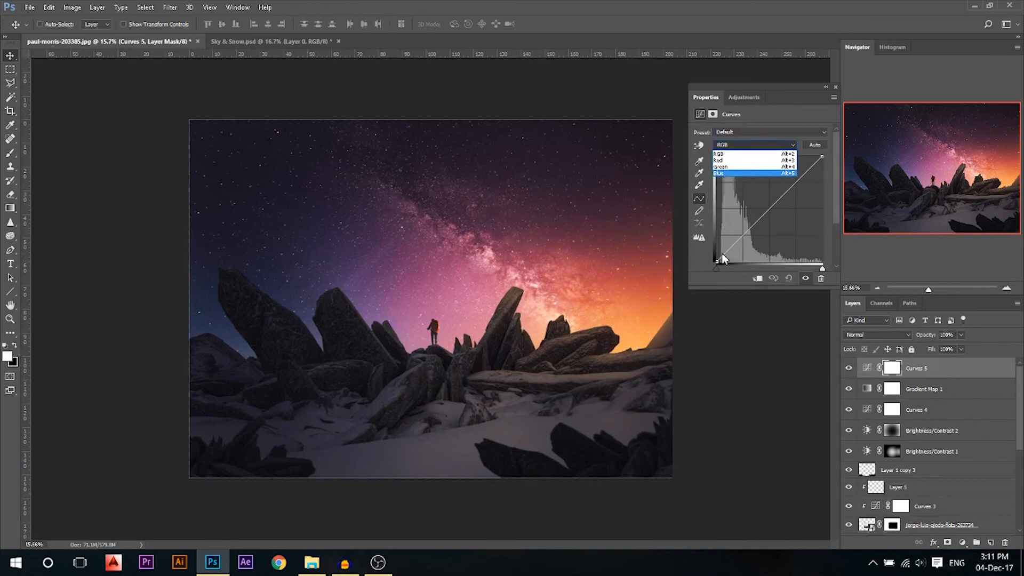
click(728, 161)
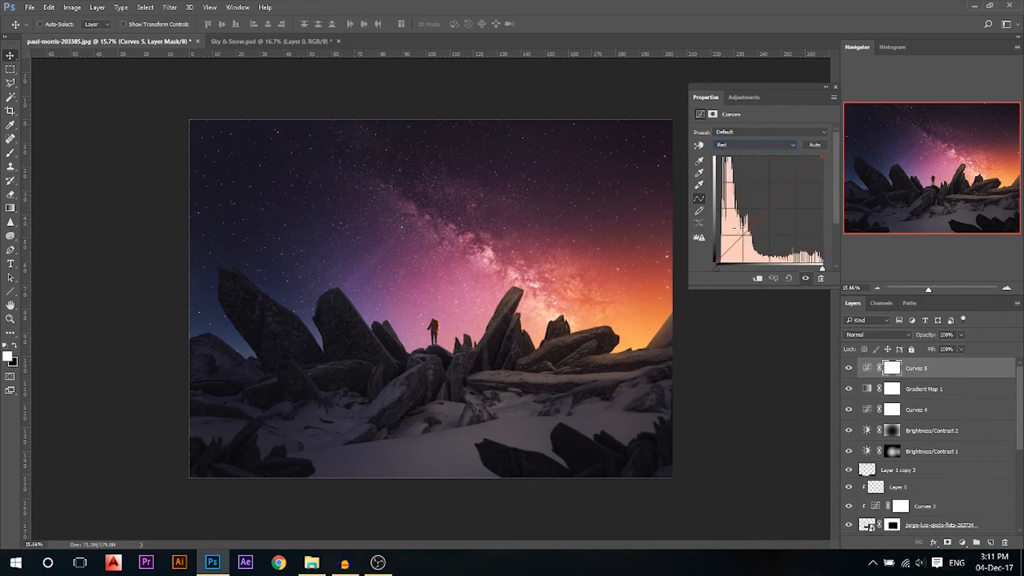
click(716, 268)
mouse_move(822, 155)
mouse_down()
mouse_move(793, 155)
mouse_move(811, 153)
mouse_up()
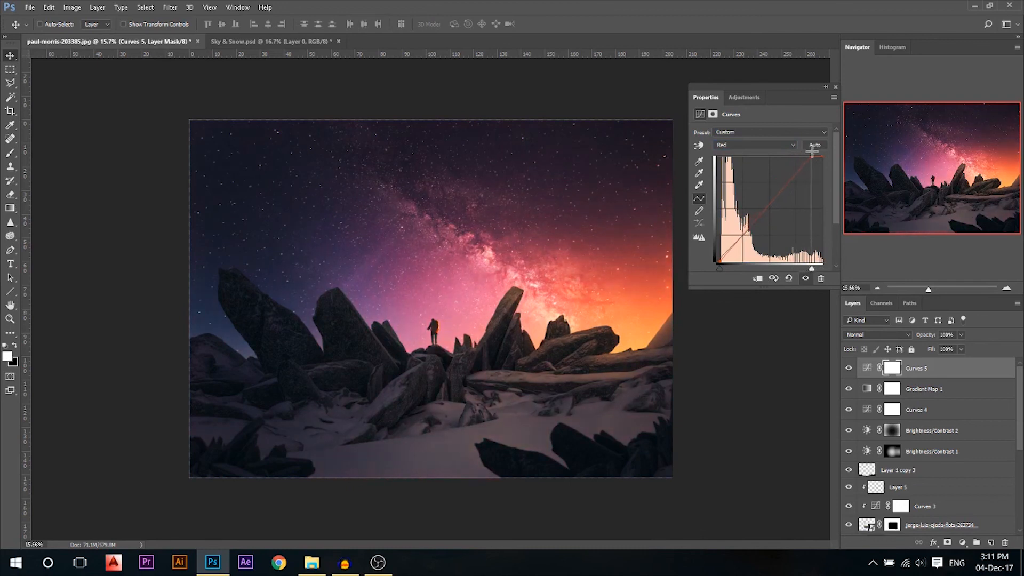
In the Blue channel, lift the shadow point slightly and lower the highlights
click(745, 143)
click(737, 172)
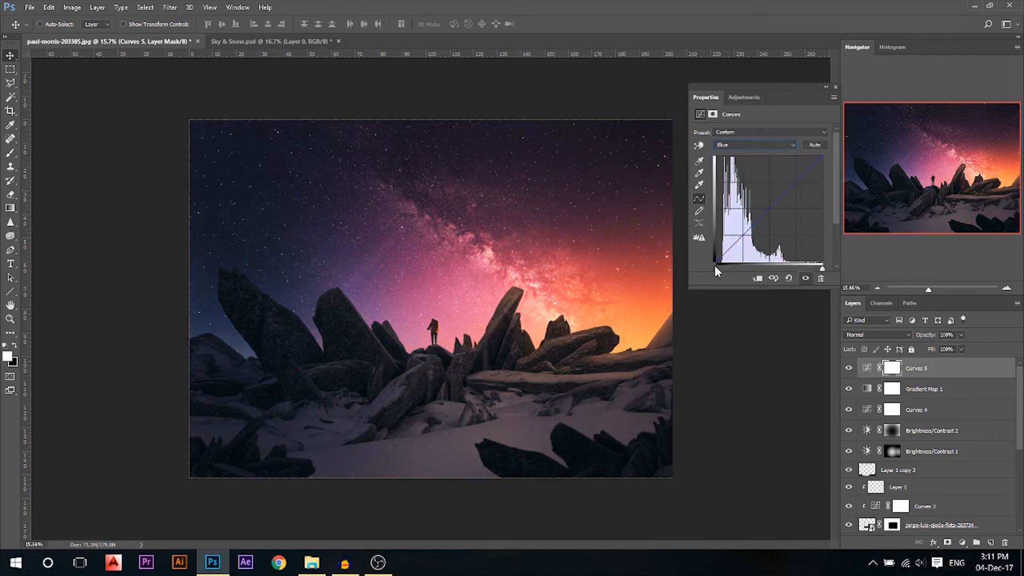
drag(716, 266, 703, 265)
mouse_move(822, 158)
mouse_down()
mouse_move(827, 168)
mouse_move(833, 160)
mouse_up()
Pull the Green channel's top point down slightly and close Properties
click(747, 145)
click(740, 166)
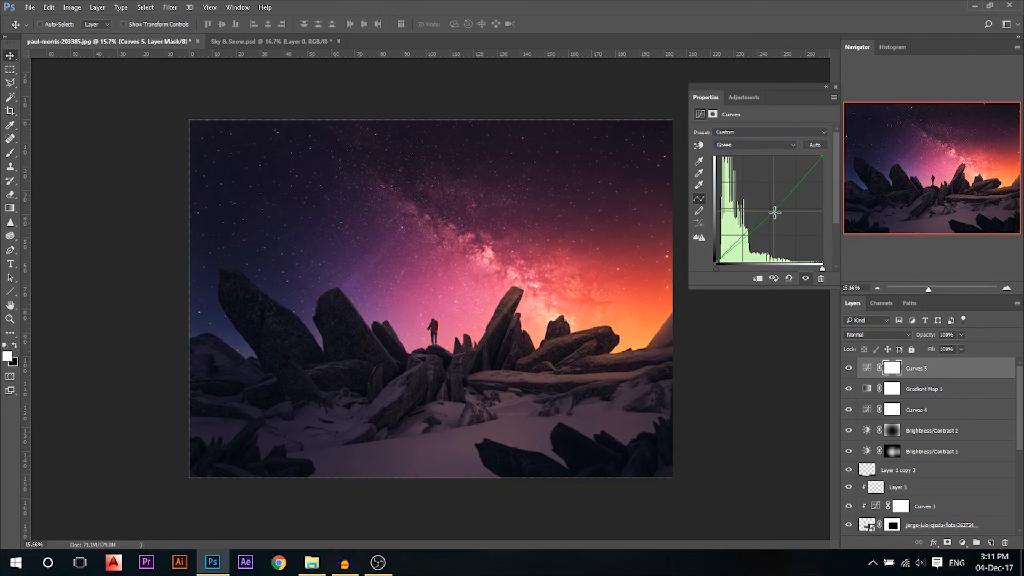
mouse_move(821, 158)
mouse_down()
mouse_move(836, 163)
mouse_move(811, 144)
mouse_move(830, 139)
mouse_move(847, 160)
mouse_move(828, 165)
mouse_up()
click(834, 88)
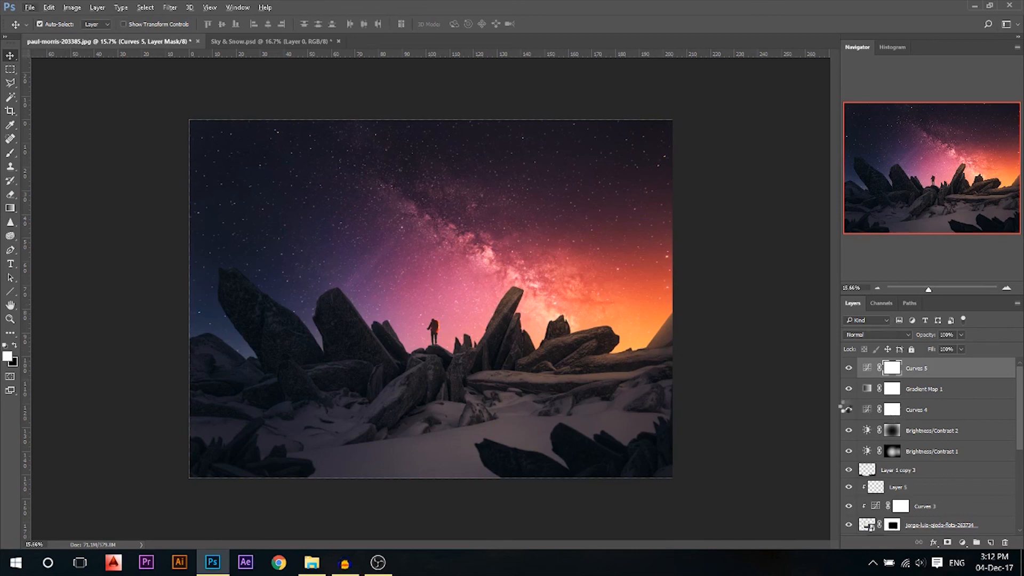
Stamp all visible layers into a new Layer 6 and open Camera Raw Filter
key(ctrl+shift+alt+e)
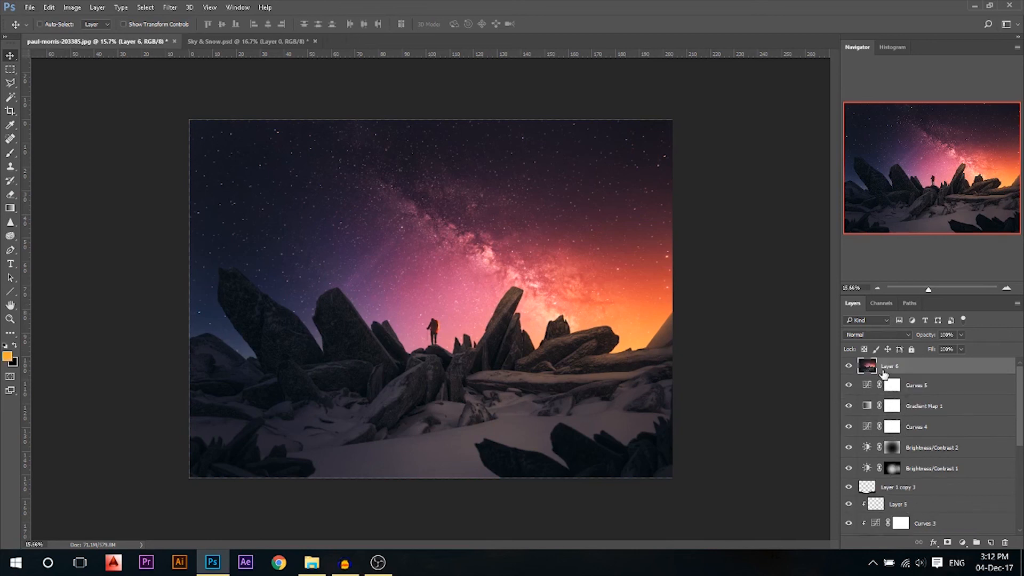
click(173, 7)
click(223, 86)
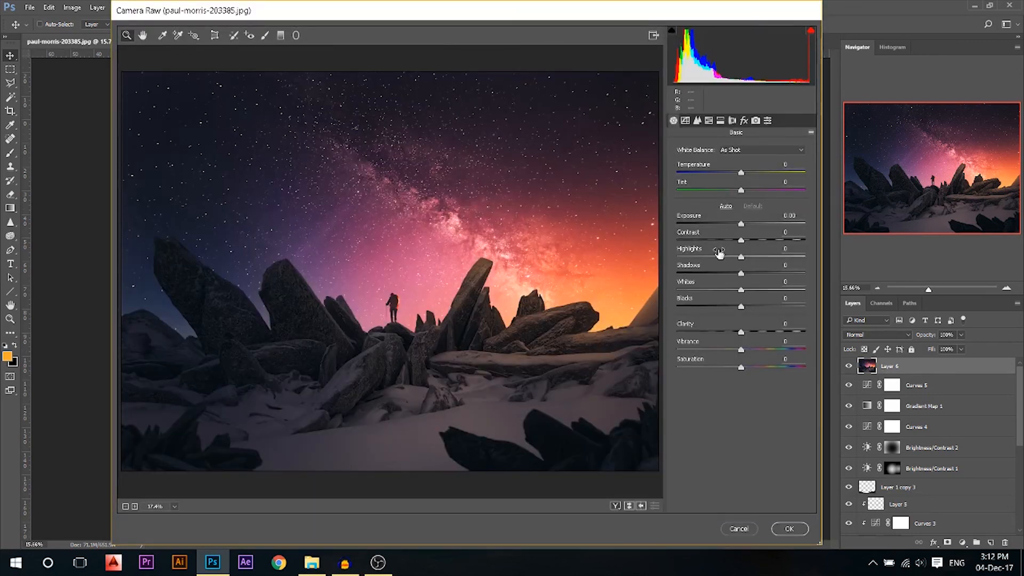
Adjust highlights and shadows, set Clarity −12, Dehaze −3, add a dark vignette, and apply
drag(743, 252, 744, 219)
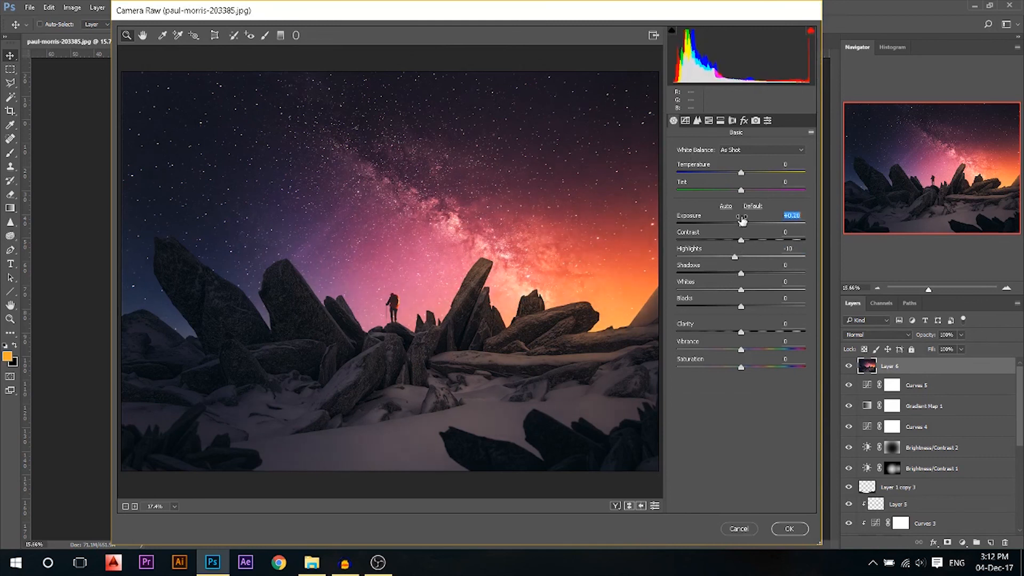
drag(745, 268, 739, 271)
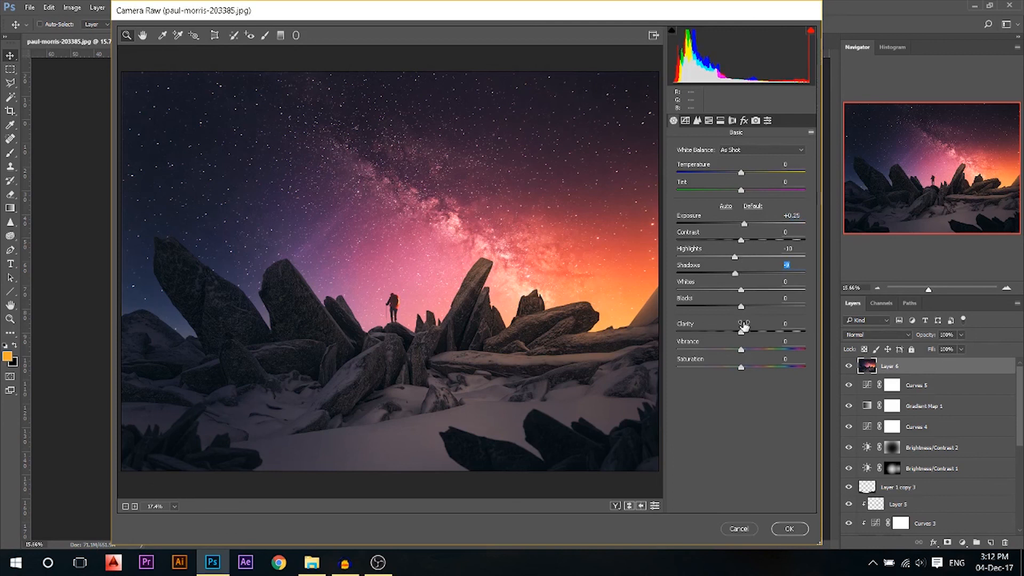
drag(745, 326, 737, 325)
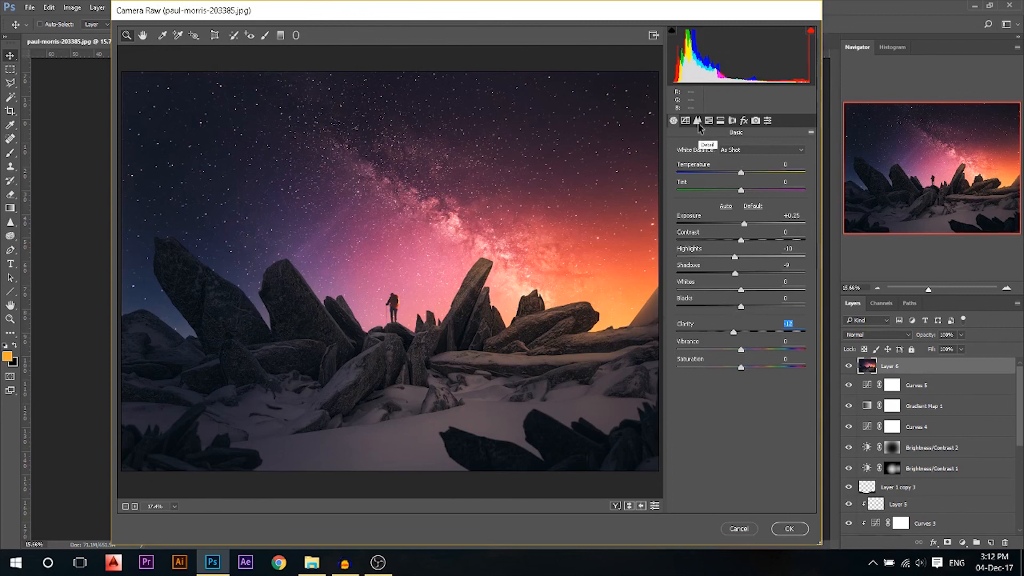
click(744, 121)
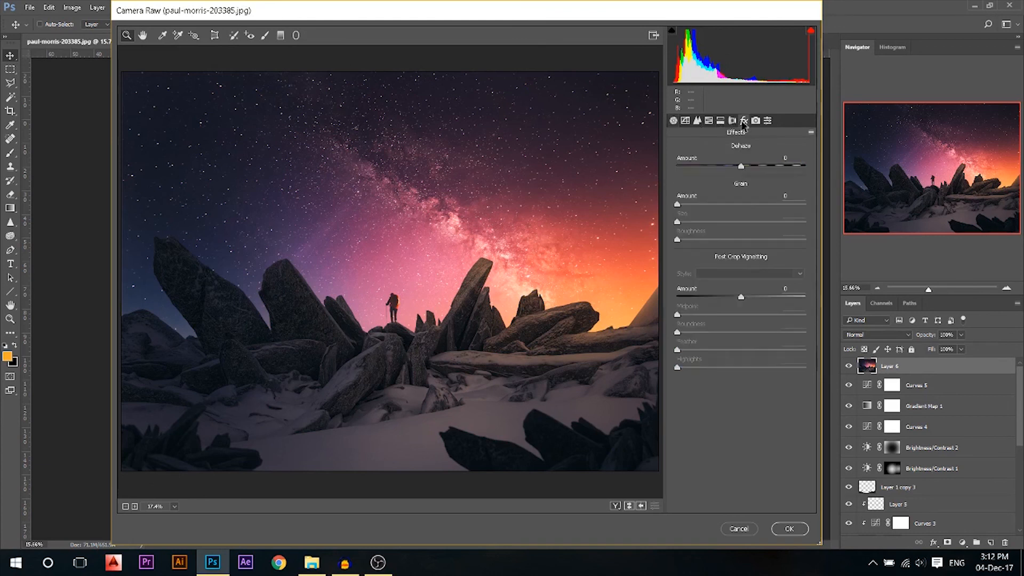
mouse_move(740, 165)
mouse_down()
mouse_move(725, 163)
mouse_move(769, 164)
mouse_move(741, 160)
mouse_up()
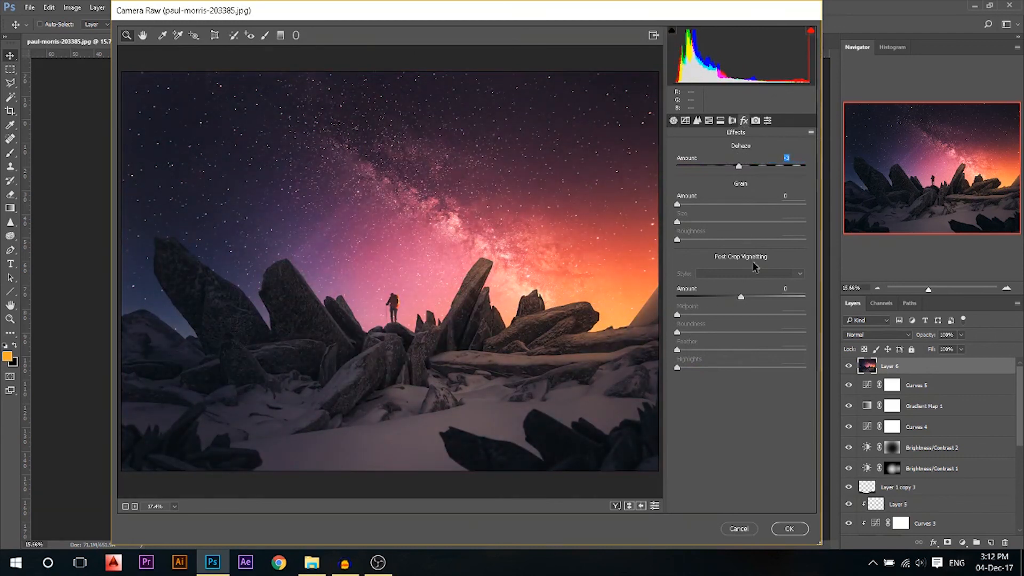
drag(748, 288, 744, 288)
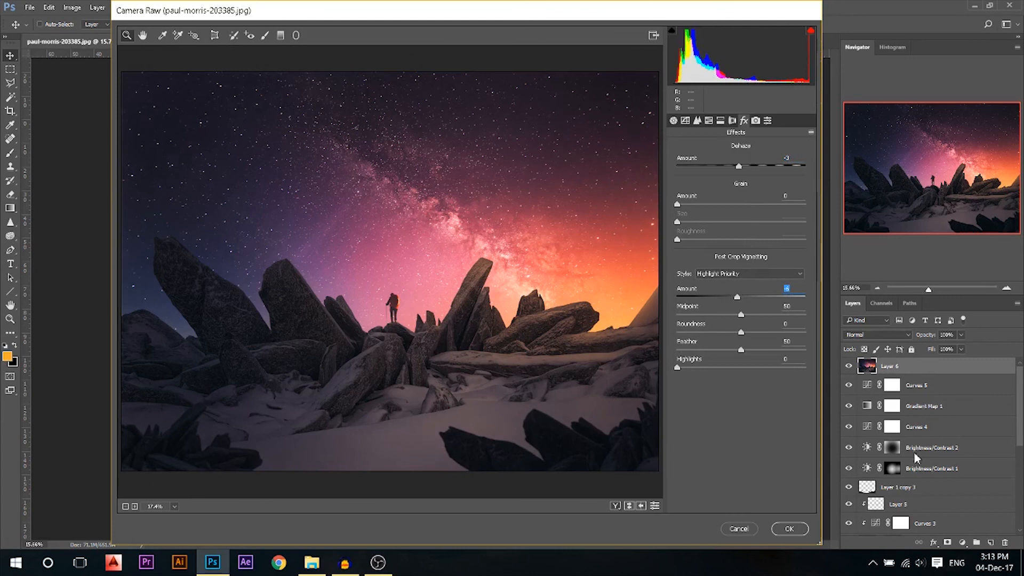
click(793, 529)
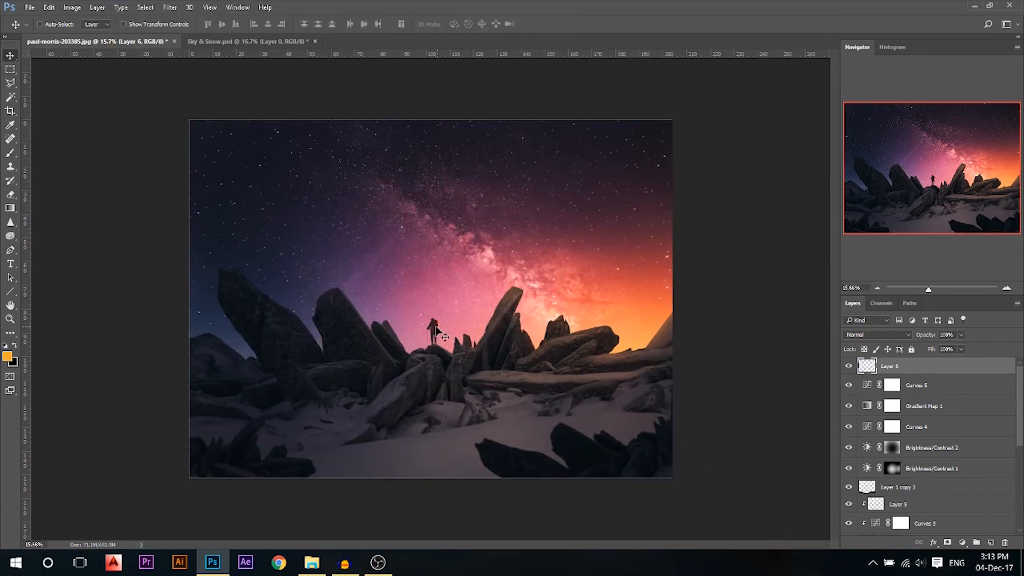
Isolate Layer 1 copy's rocks repeatedly to compare, ending with the full night scene visible
drag(1019, 388, 1019, 474)
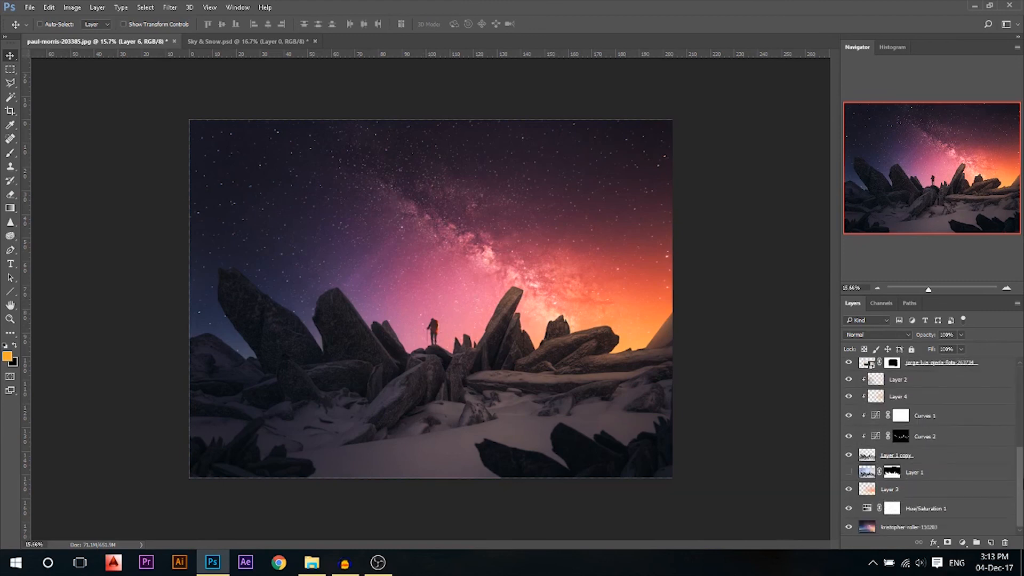
click(849, 456)
alt+click(849, 456)
alt+click(850, 456)
alt+click(850, 456)
alt+click(849, 457)
alt+click(849, 457)
alt+click(849, 457)
alt+click(850, 457)
alt+click(850, 457)
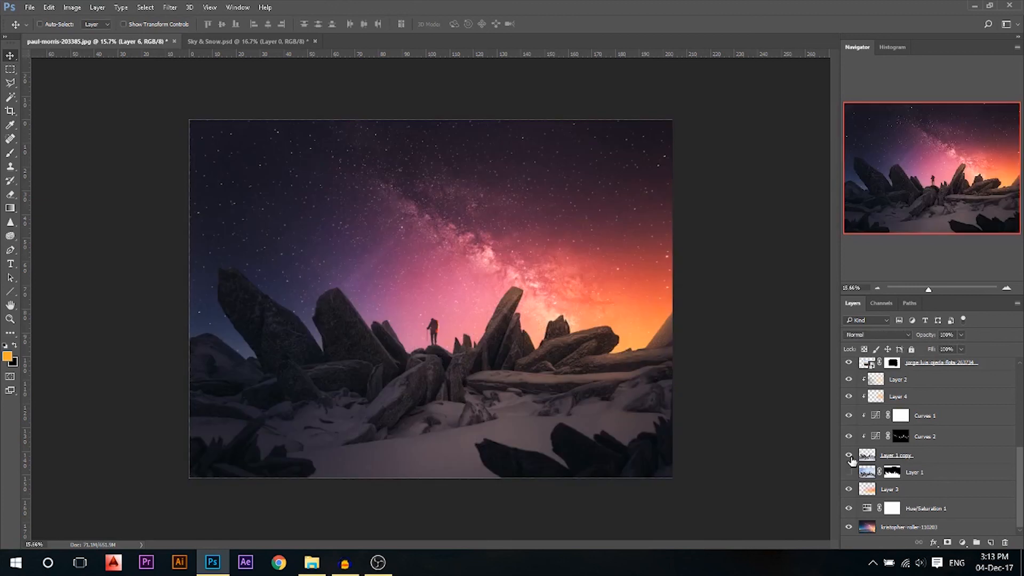